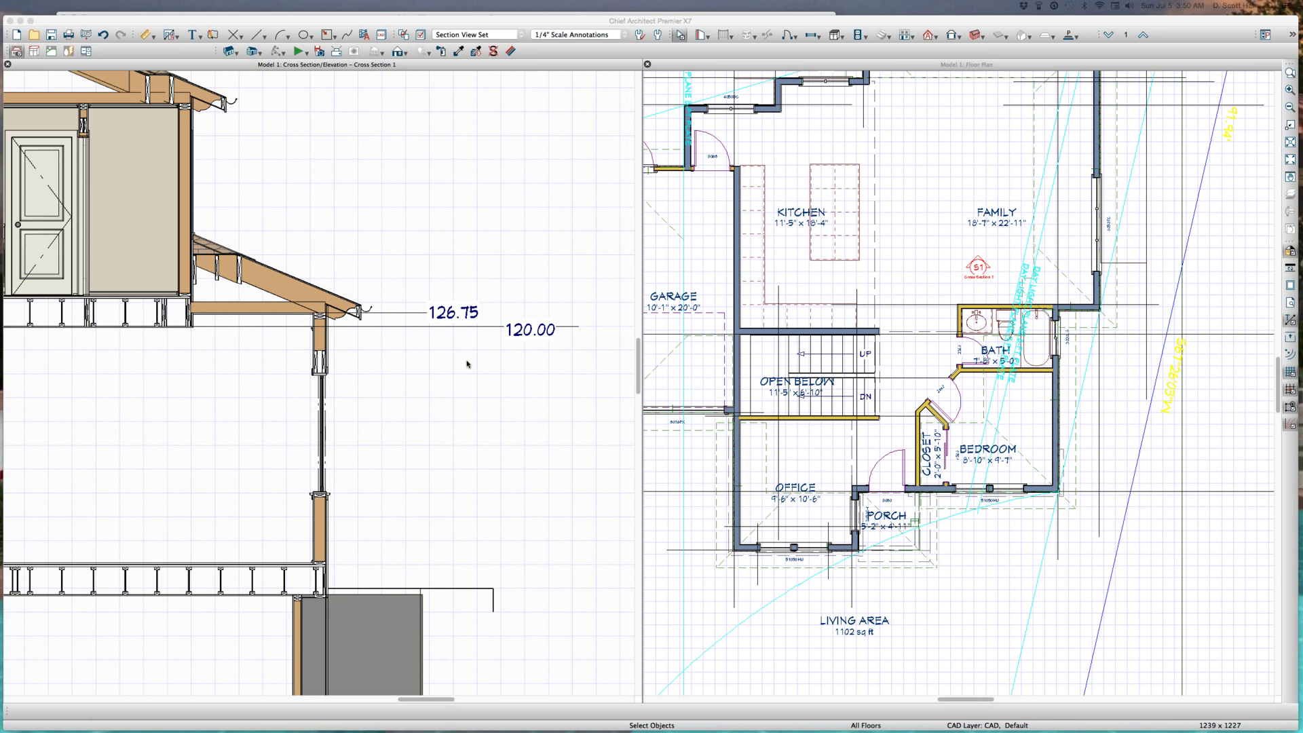
Step: Examine the lower roof and ceiling framing beside the second floor in the cross section
{"action": "left_click_drag", "start_coordinate": [96, 259], "coordinate": [415, 361]}
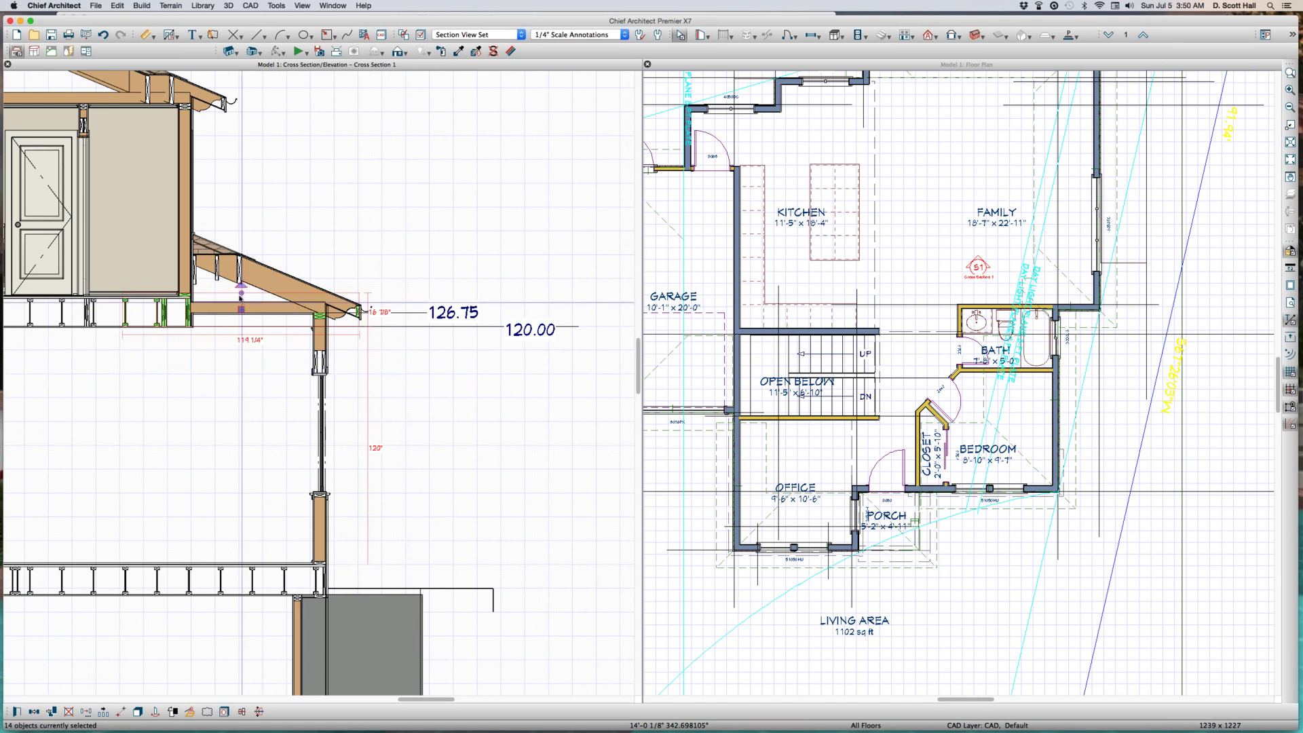
{"action": "scroll", "coordinate": [242, 301], "scroll_direction": "up", "scroll_amount": 2}
{"action": "left_click_drag", "start_coordinate": [172, 258], "coordinate": [345, 333]}
{"action": "left_click_drag", "start_coordinate": [150, 282], "coordinate": [371, 351]}
{"action": "left_click_drag", "start_coordinate": [167, 219], "coordinate": [355, 317]}
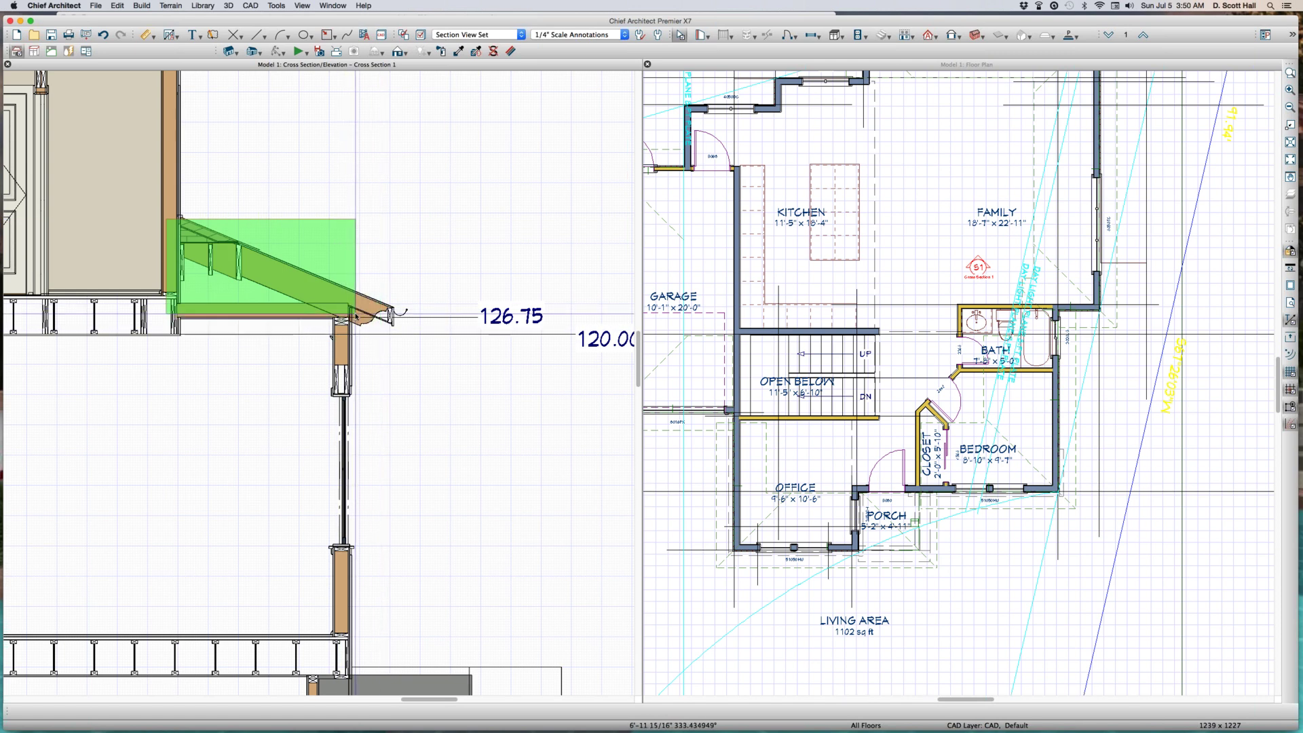
{"action": "left_click_drag", "start_coordinate": [356, 316], "coordinate": [357, 319]}
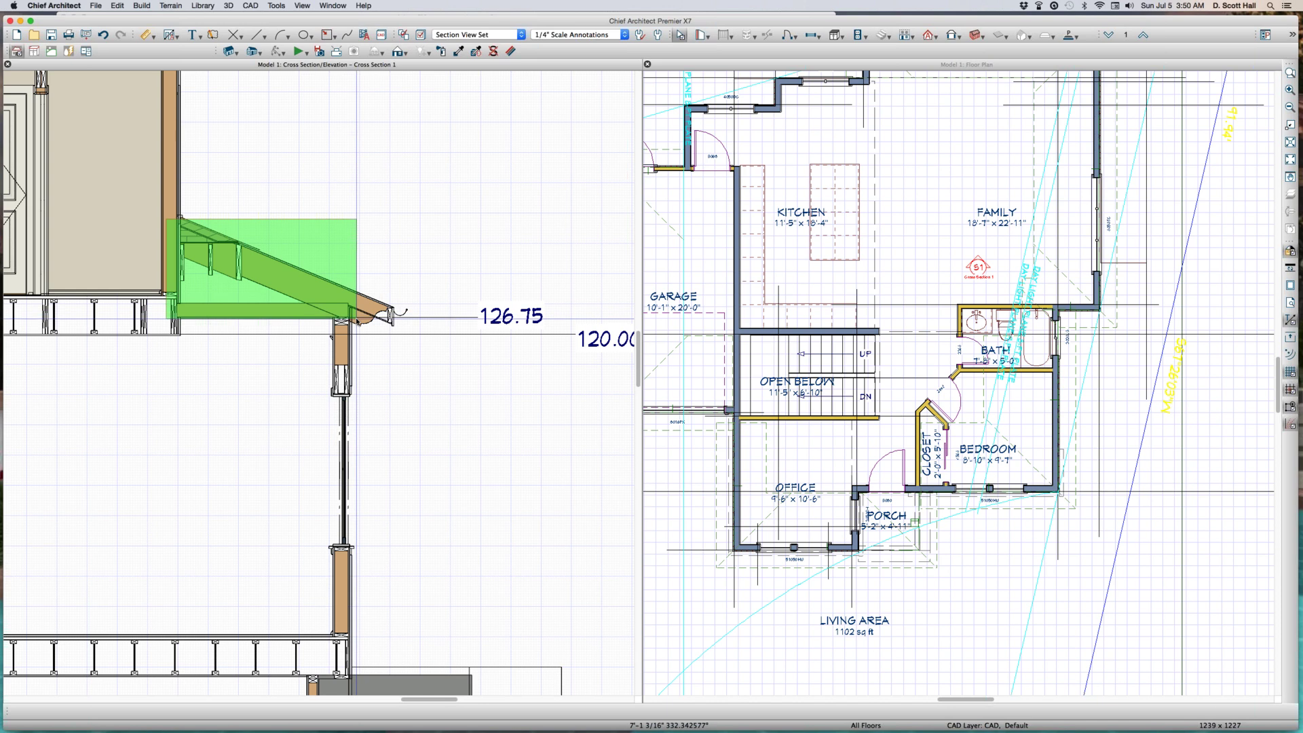
{"action": "left_click_drag", "start_coordinate": [356, 319], "coordinate": [357, 319]}
{"action": "left_click_drag", "start_coordinate": [357, 320], "coordinate": [357, 320]}
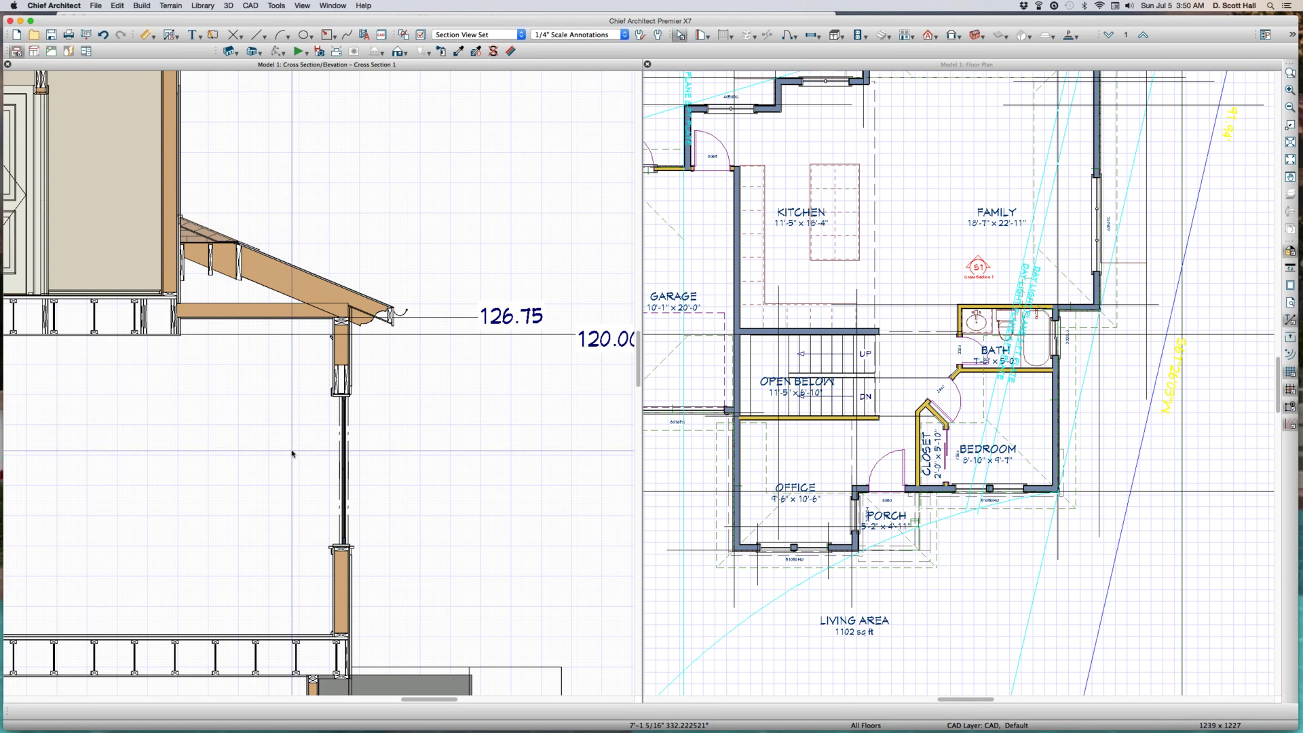
{"action": "scroll", "coordinate": [159, 461], "scroll_direction": "down", "scroll_amount": 2}
{"action": "scroll", "coordinate": [149, 448], "scroll_direction": "up", "scroll_amount": 2}
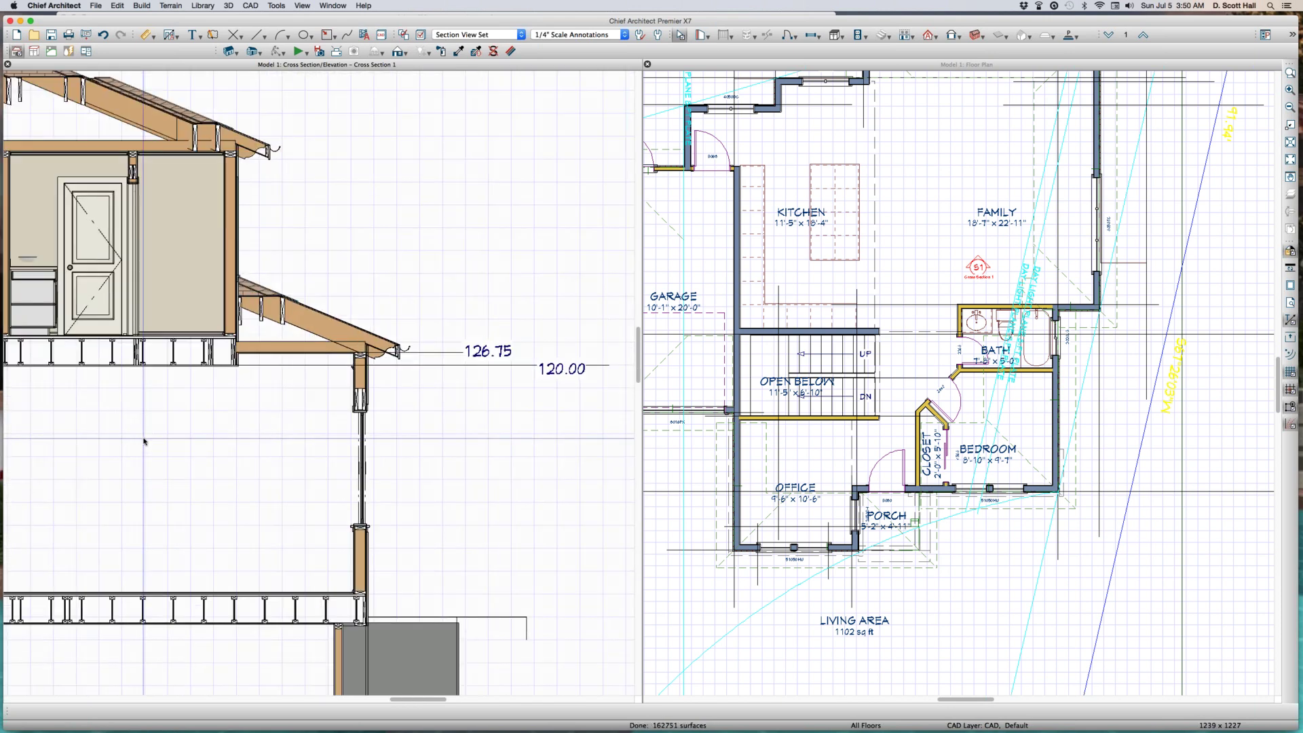
Step: Extend the wall between the kitchen and stairs across to the bath wall, separating the Family room from the entry area
{"action": "left_click", "coordinate": [964, 151]}
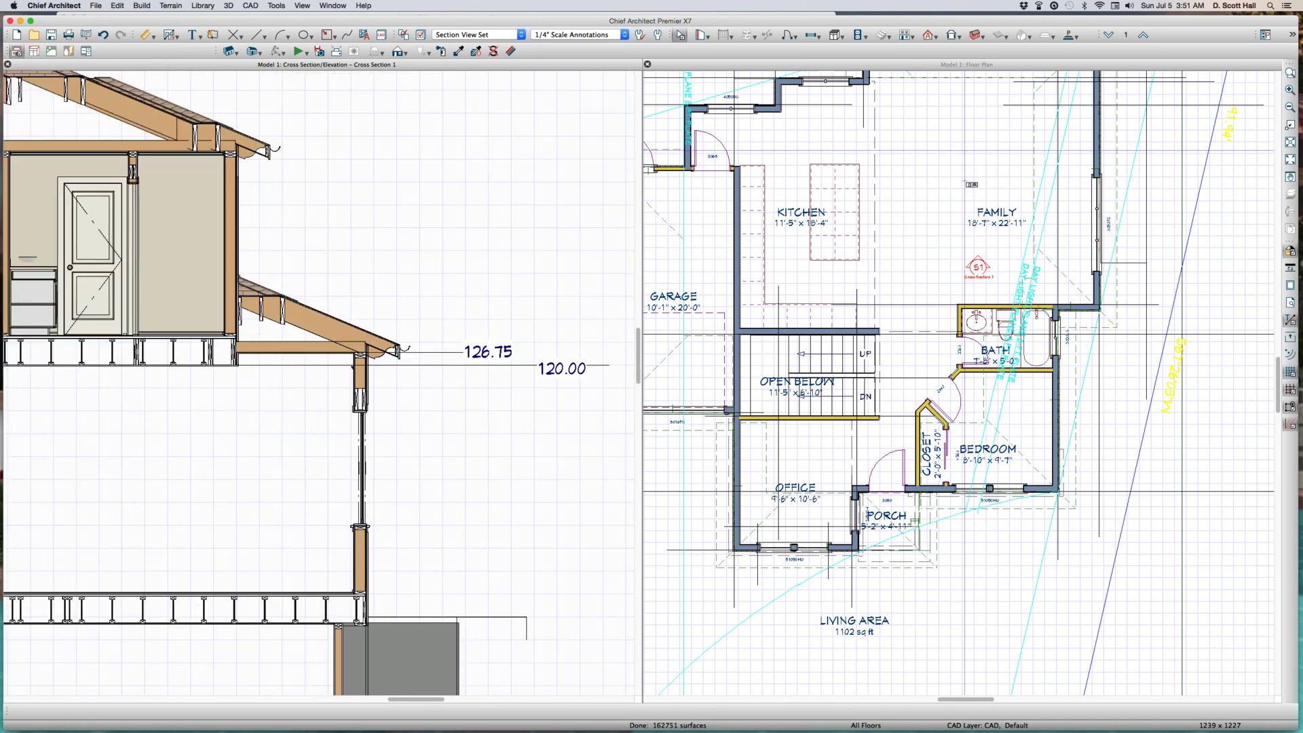
{"action": "key", "text": "space"}
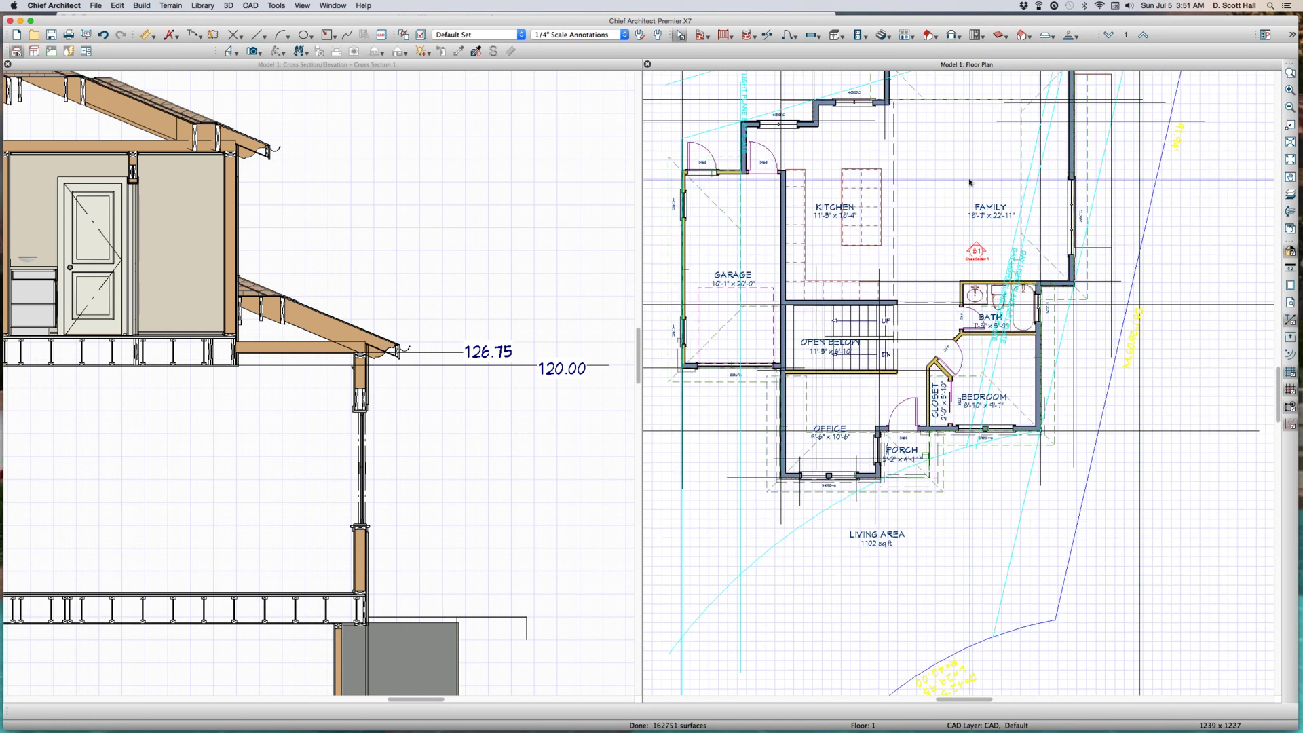
{"action": "left_click", "coordinate": [968, 182]}
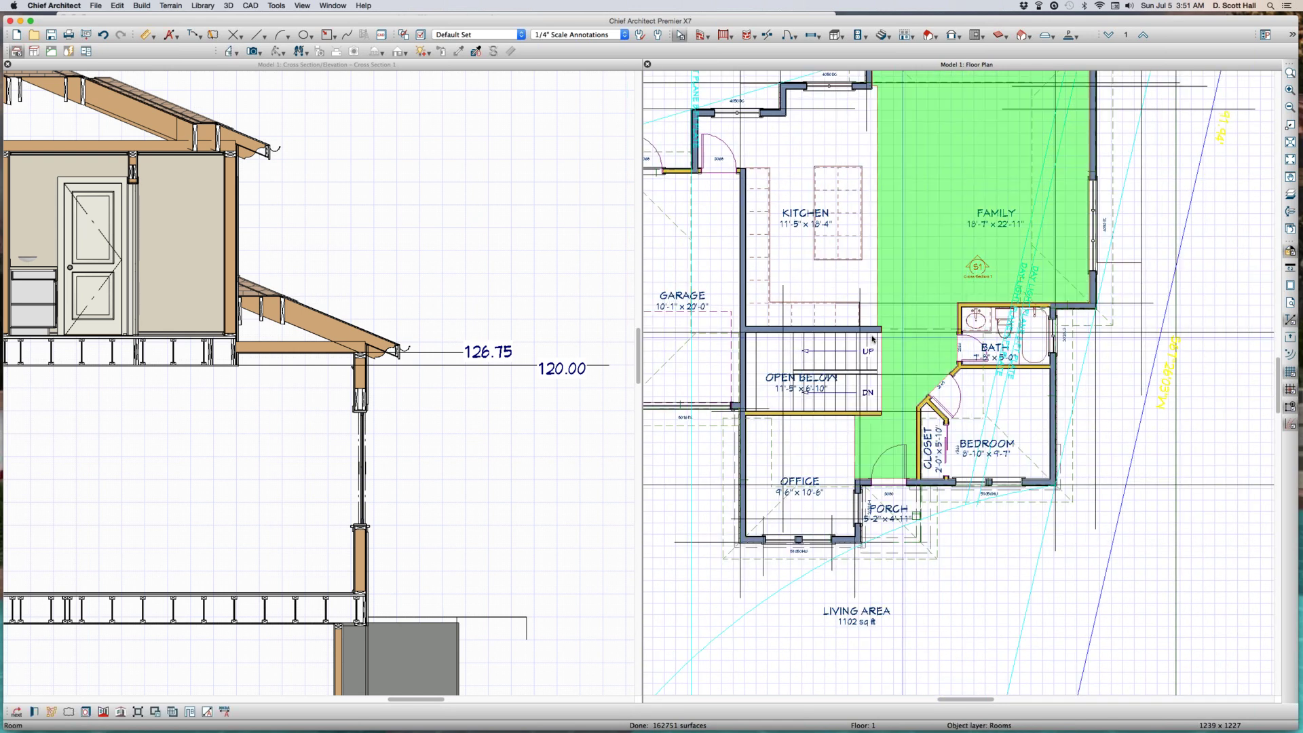
{"action": "key", "text": "Escape"}
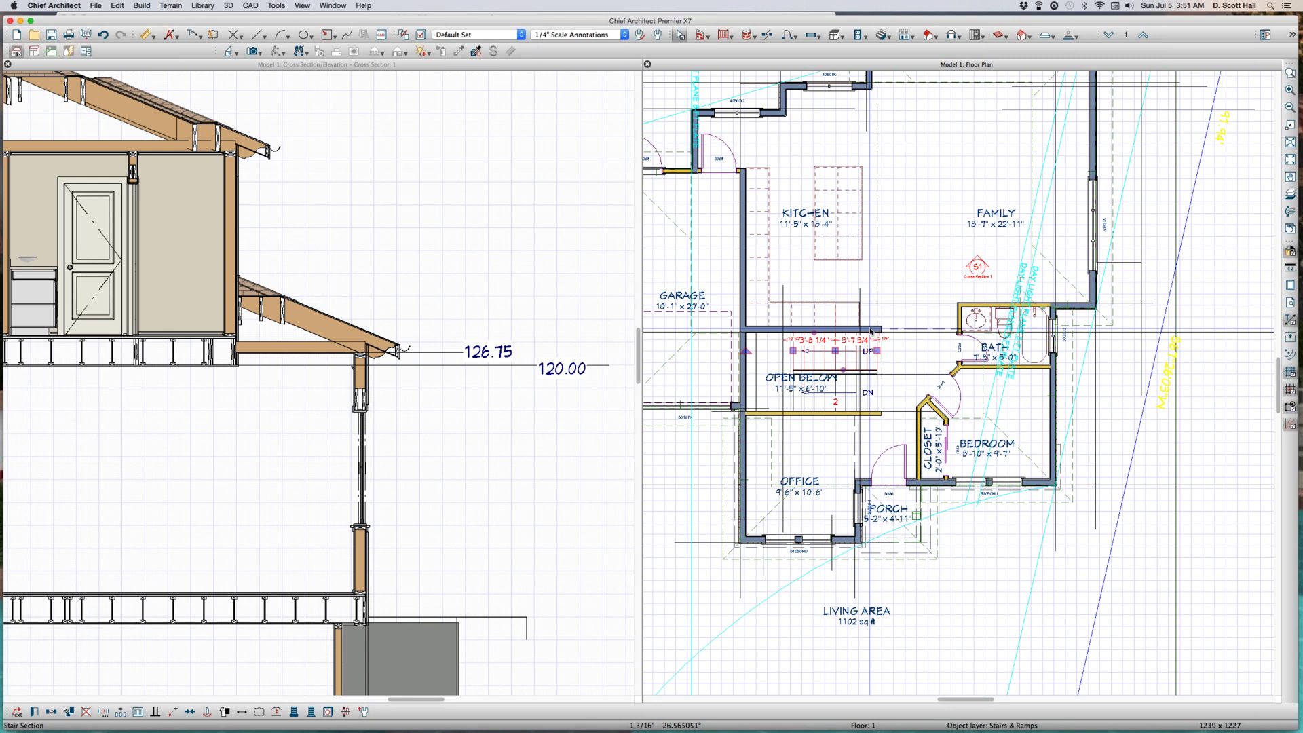
{"action": "left_click", "coordinate": [870, 327]}
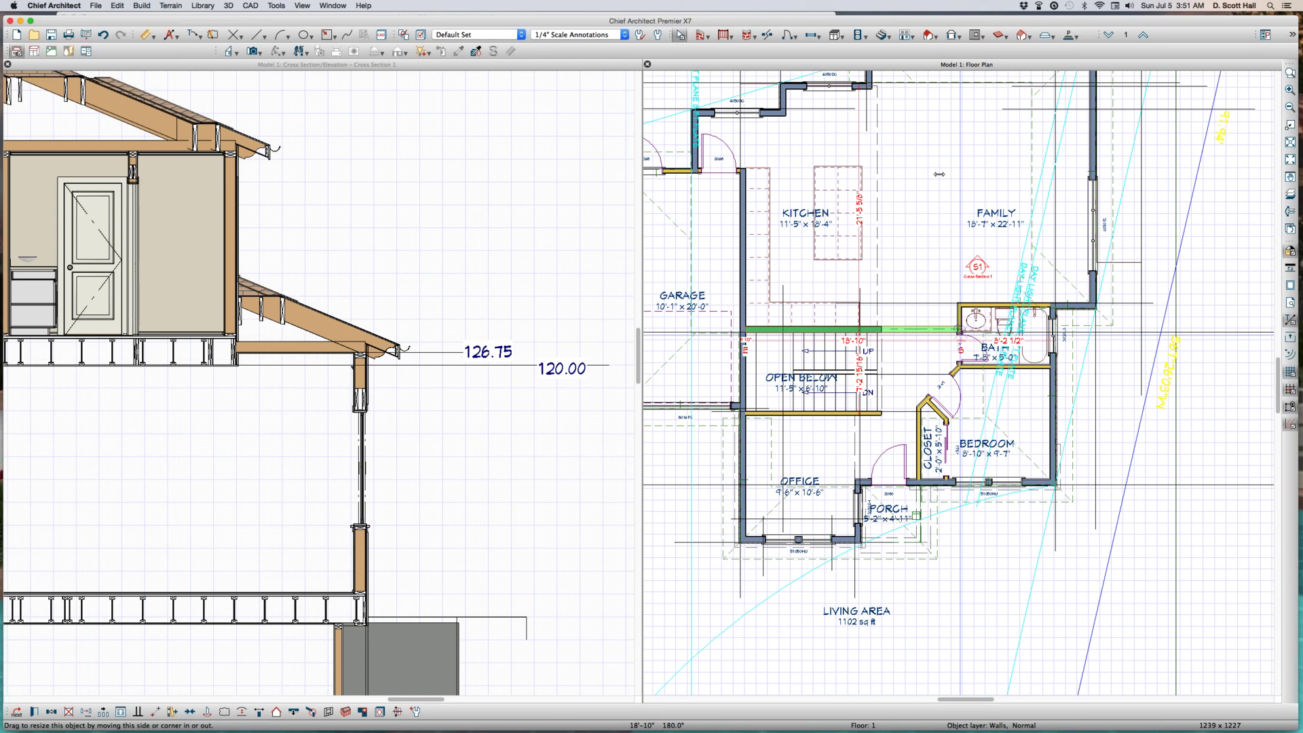
{"action": "left_click", "coordinate": [938, 174]}
{"action": "left_click", "coordinate": [939, 189]}
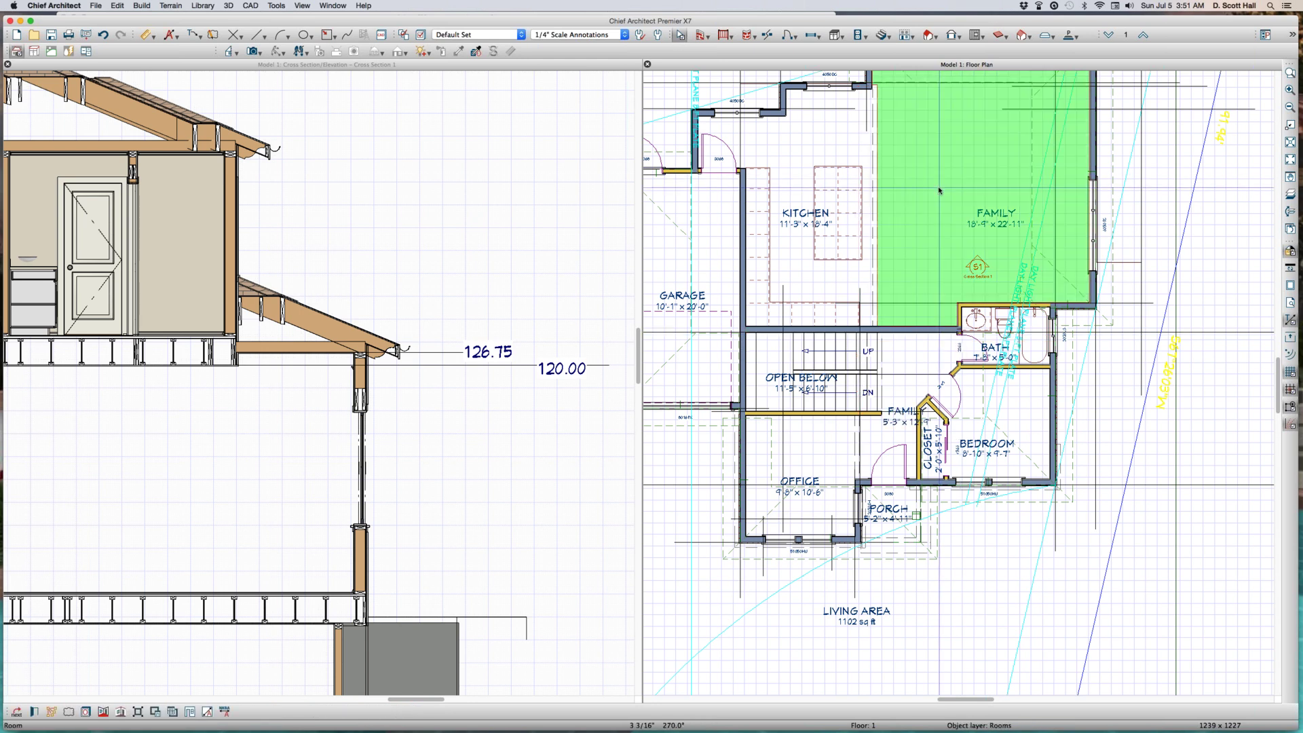
Step: Inspect the Family room's structure heights and leave them unchanged
{"action": "double_click", "coordinate": [938, 186]}
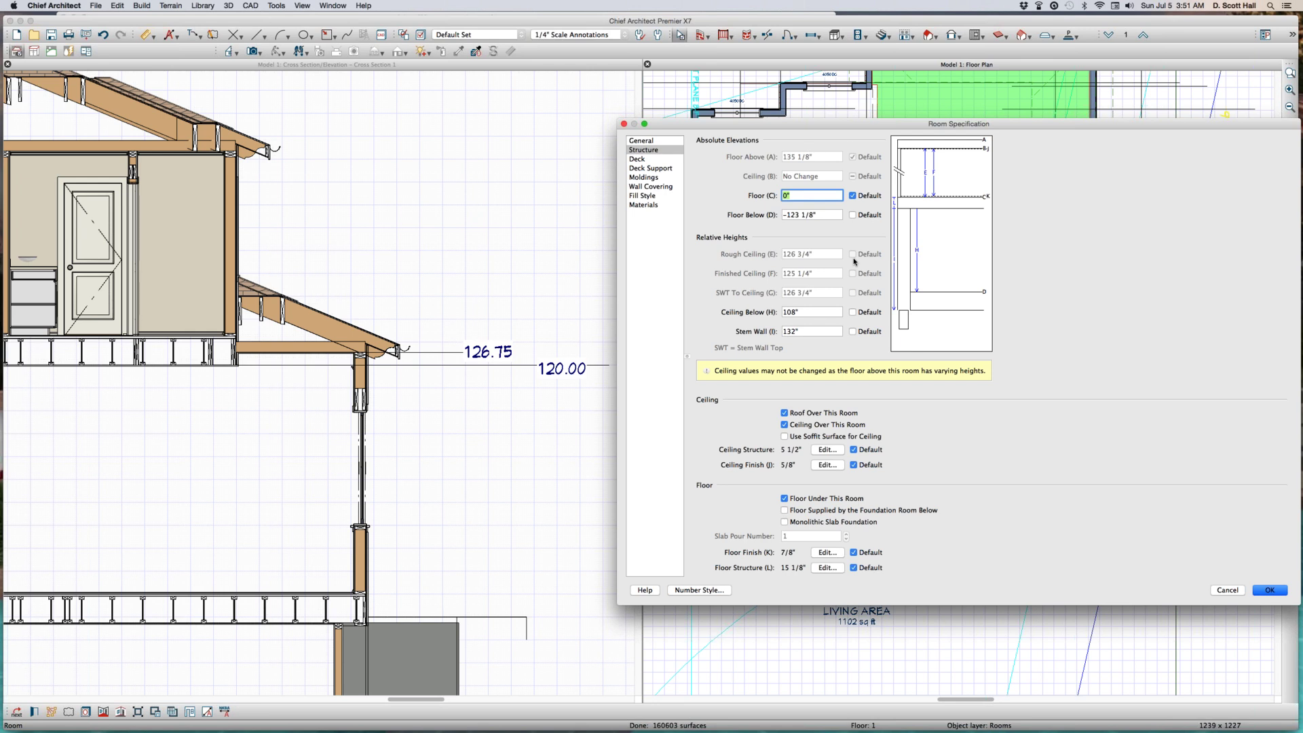
{"action": "left_click", "coordinate": [1234, 590]}
{"action": "key", "text": "Escape"}
Step: Review the Floor 1 default structure heights, including the rough ceiling, in the plan's default settings
{"action": "key", "text": "super+d"}
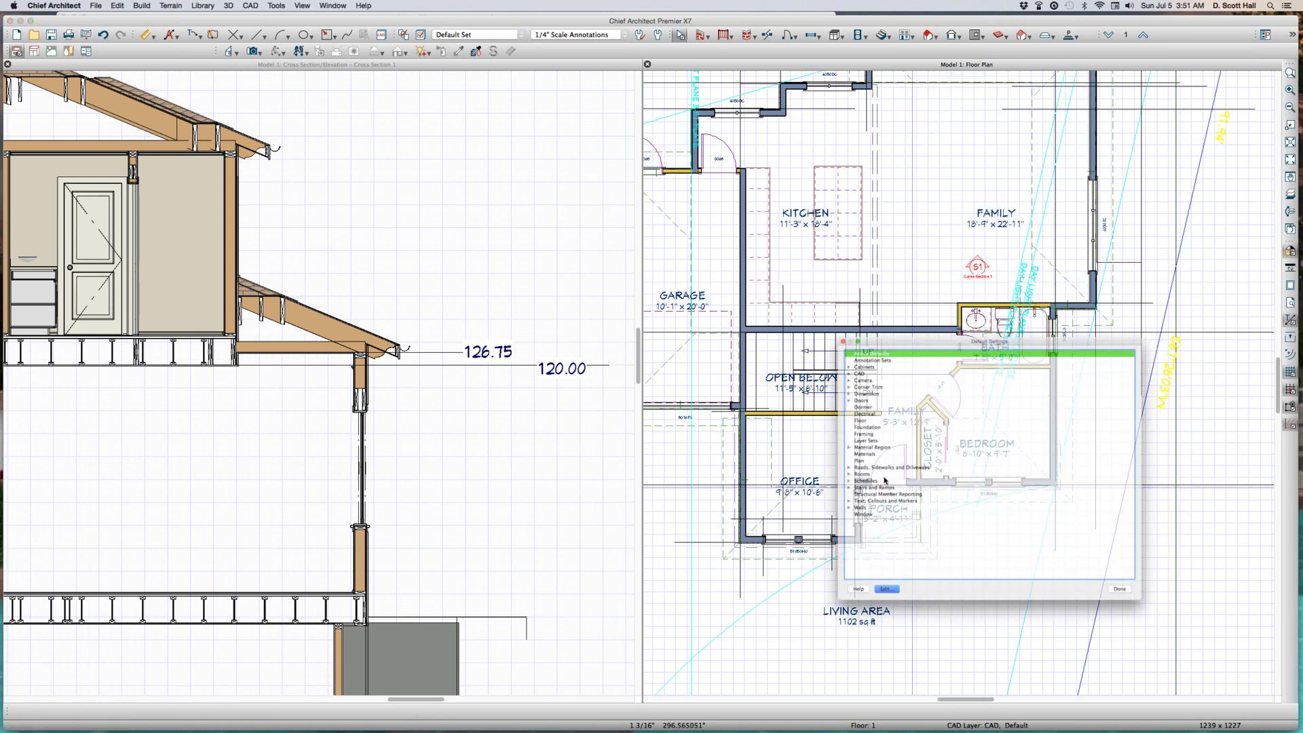
{"action": "double_click", "coordinate": [812, 404]}
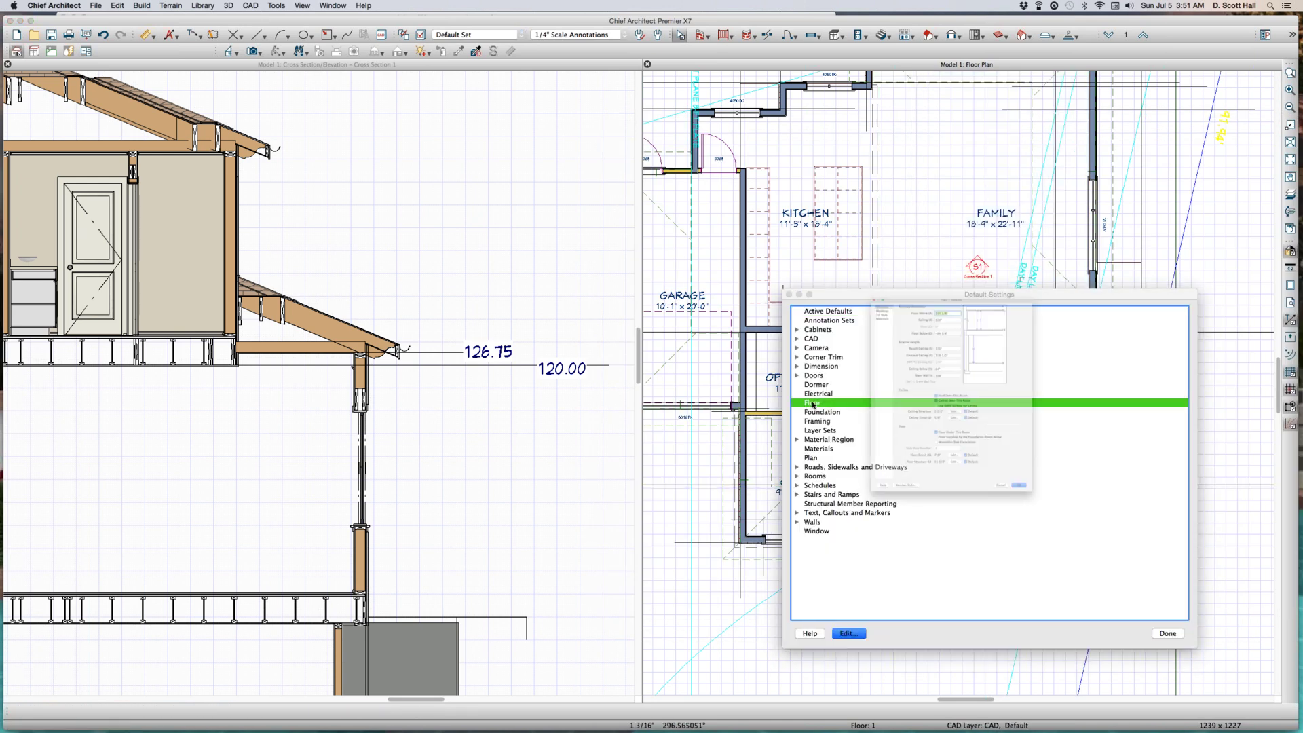
{"action": "key", "text": "Tab"}
{"action": "key", "text": "Tab"}
{"action": "key", "text": "Tab"}
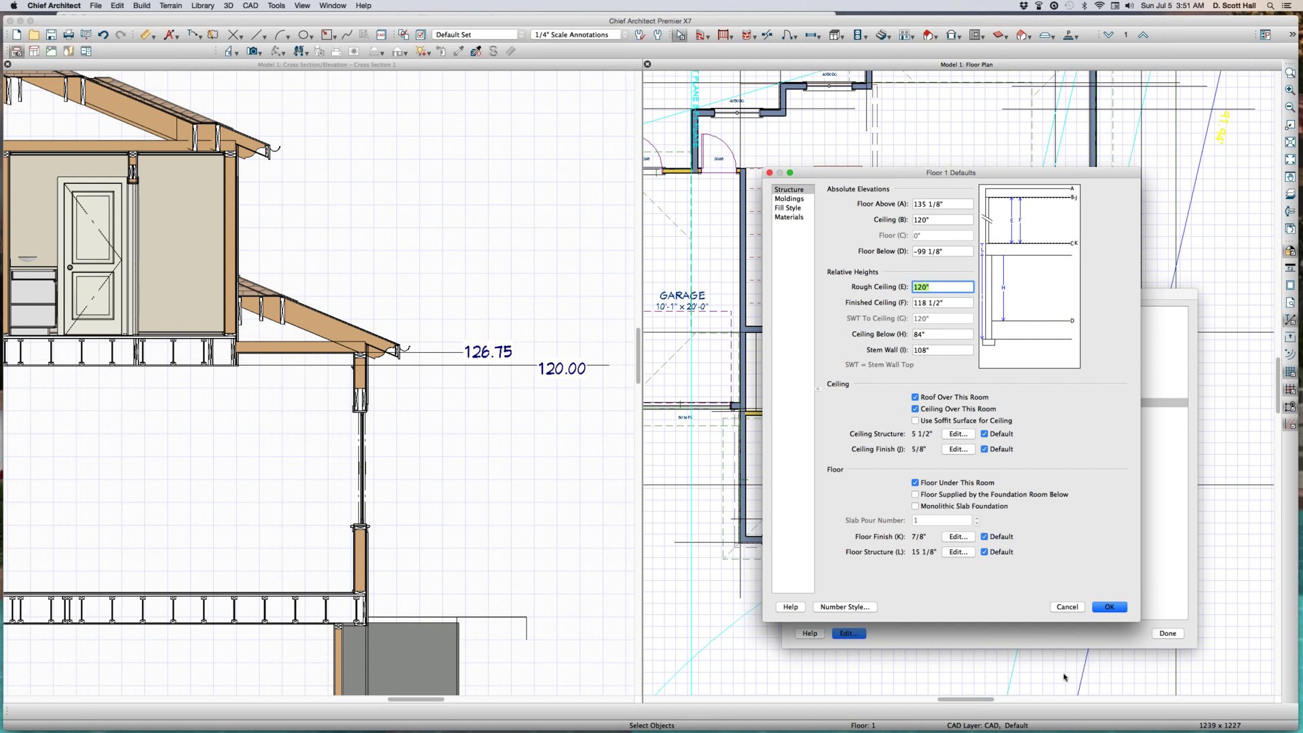
{"action": "left_click", "coordinate": [1109, 607]}
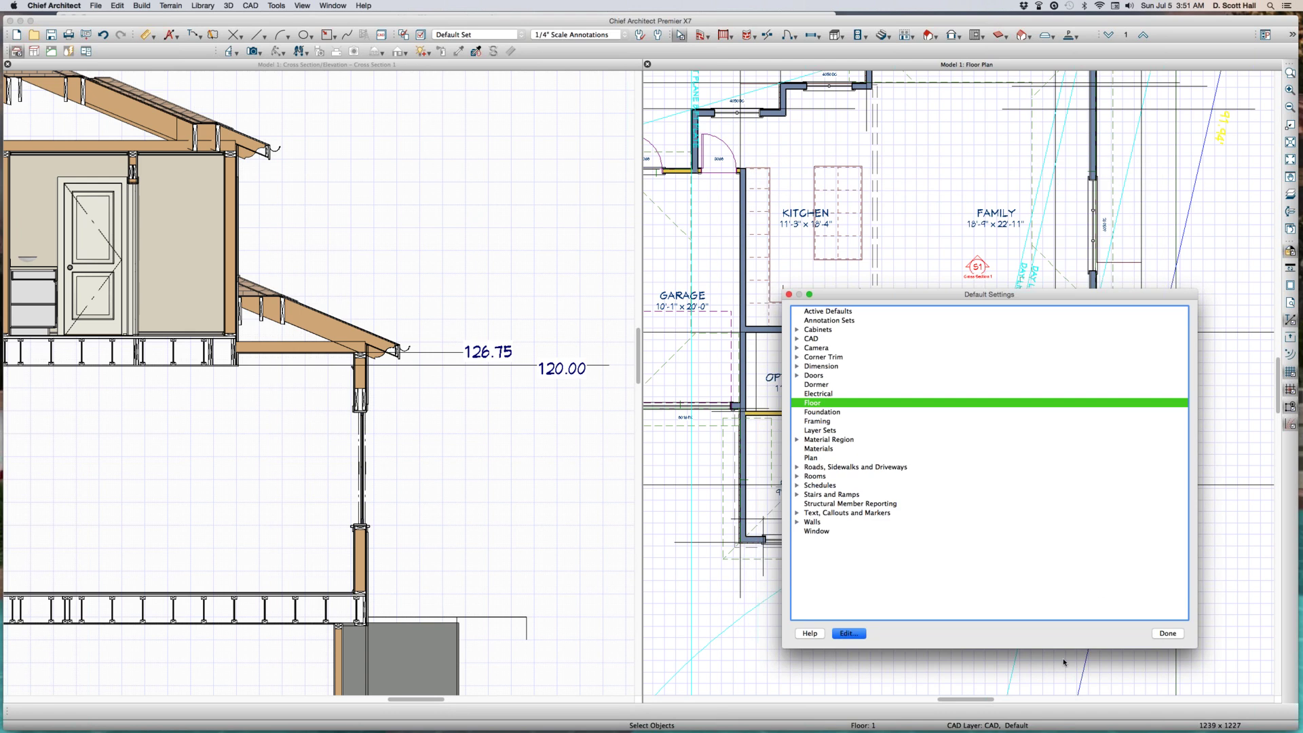
{"action": "left_click", "coordinate": [1168, 633]}
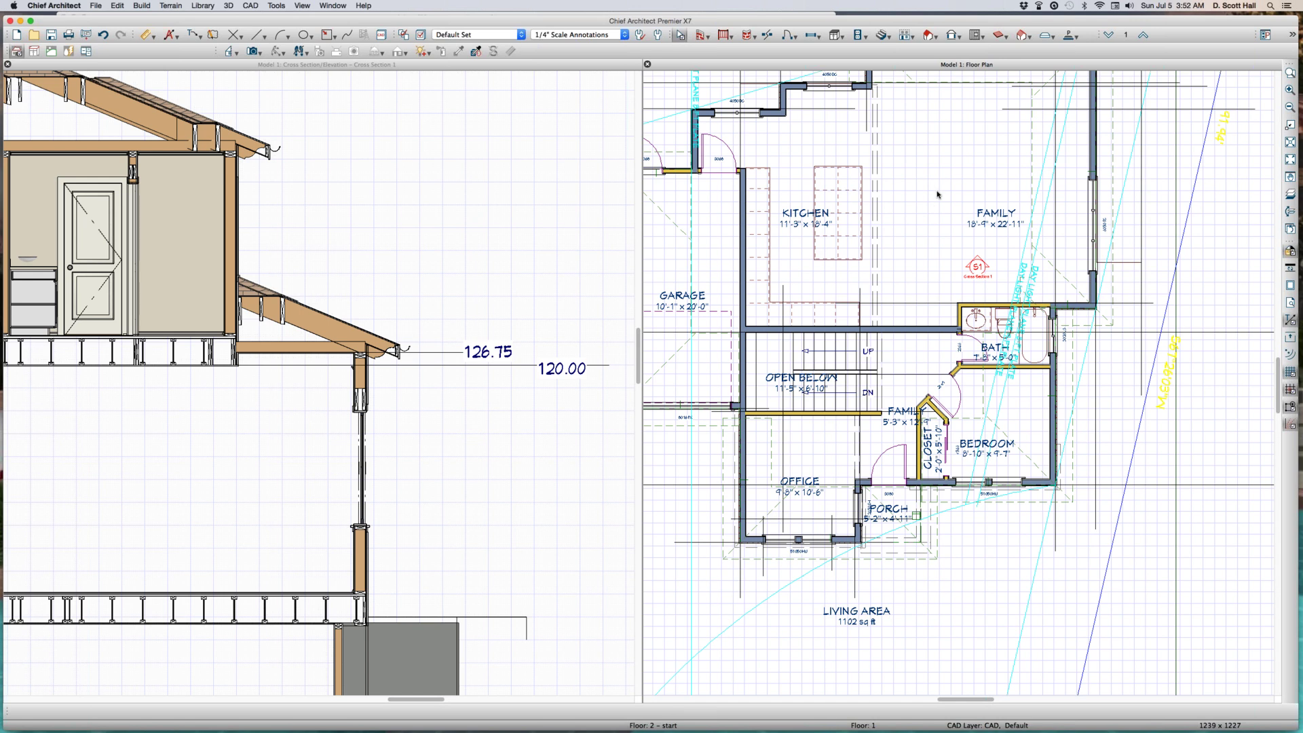
Step: Recheck the Family room's ceiling heights in its structure specification after reviewing the floor defaults
{"action": "left_click", "coordinate": [937, 194]}
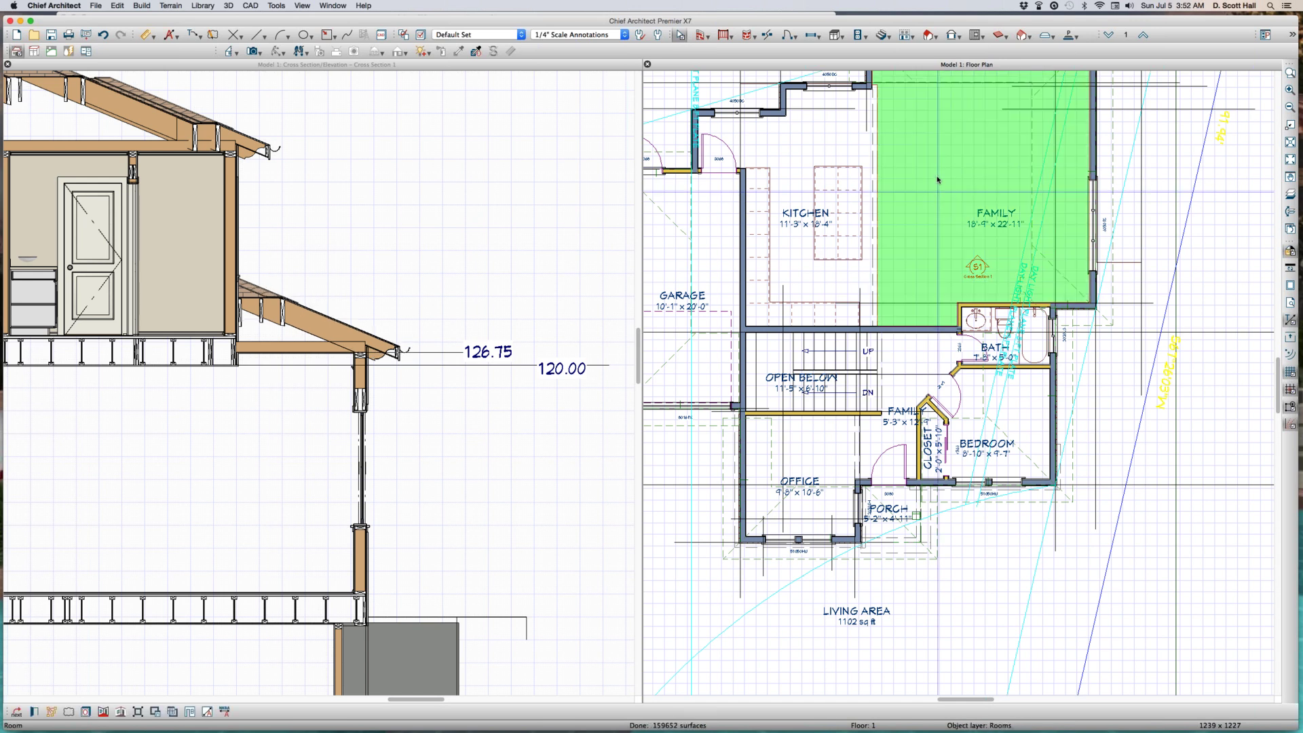
{"action": "double_click", "coordinate": [938, 187]}
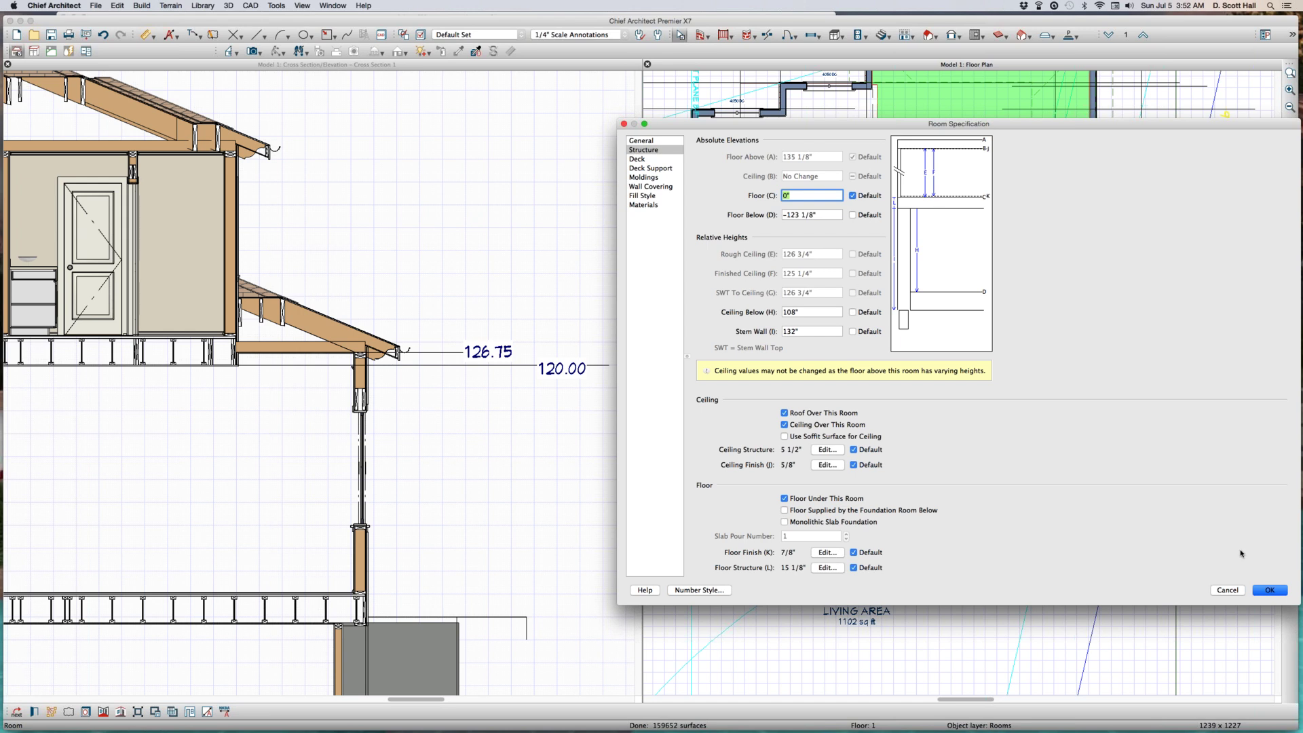
{"action": "left_click", "coordinate": [1271, 592]}
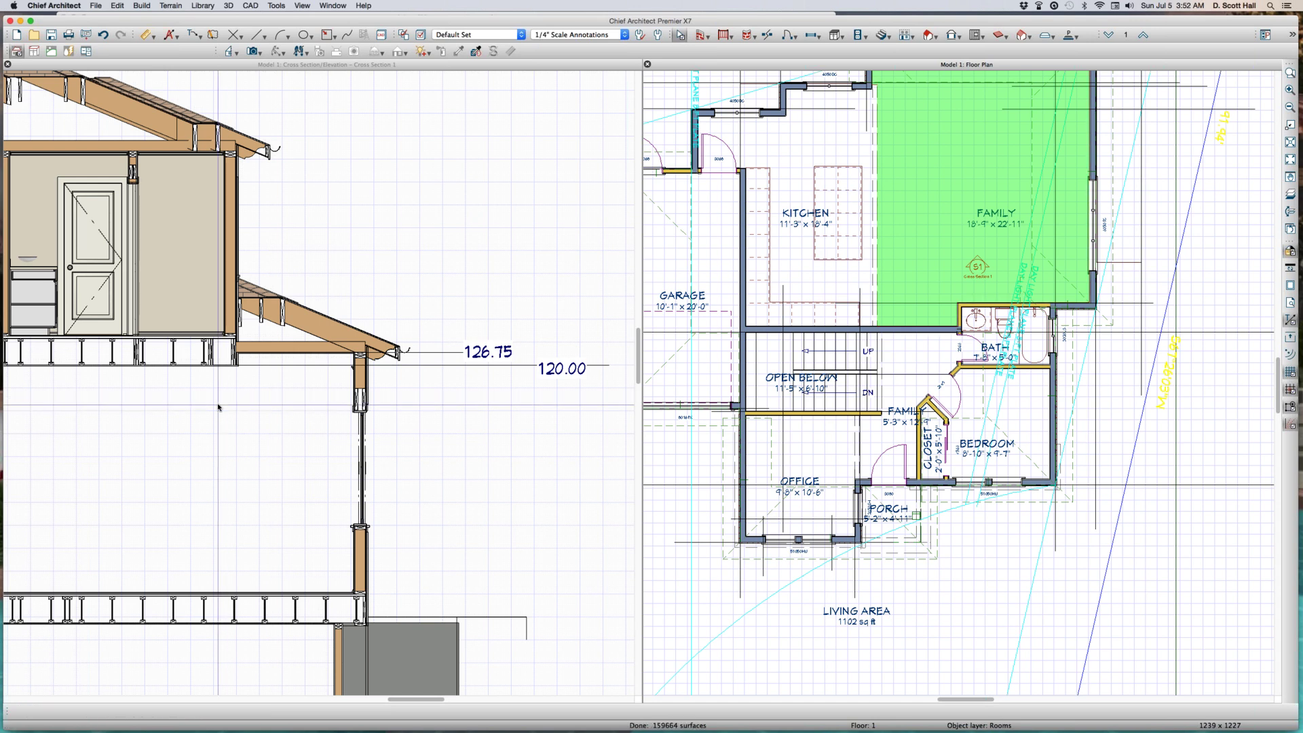
Step: Compare the ceiling framing levels with the 126.75 and 120.00 height marks in the cross section
{"action": "left_click", "coordinate": [217, 365]}
{"action": "left_click_drag", "start_coordinate": [220, 312], "coordinate": [386, 371]}
{"action": "left_click", "coordinate": [488, 352]}
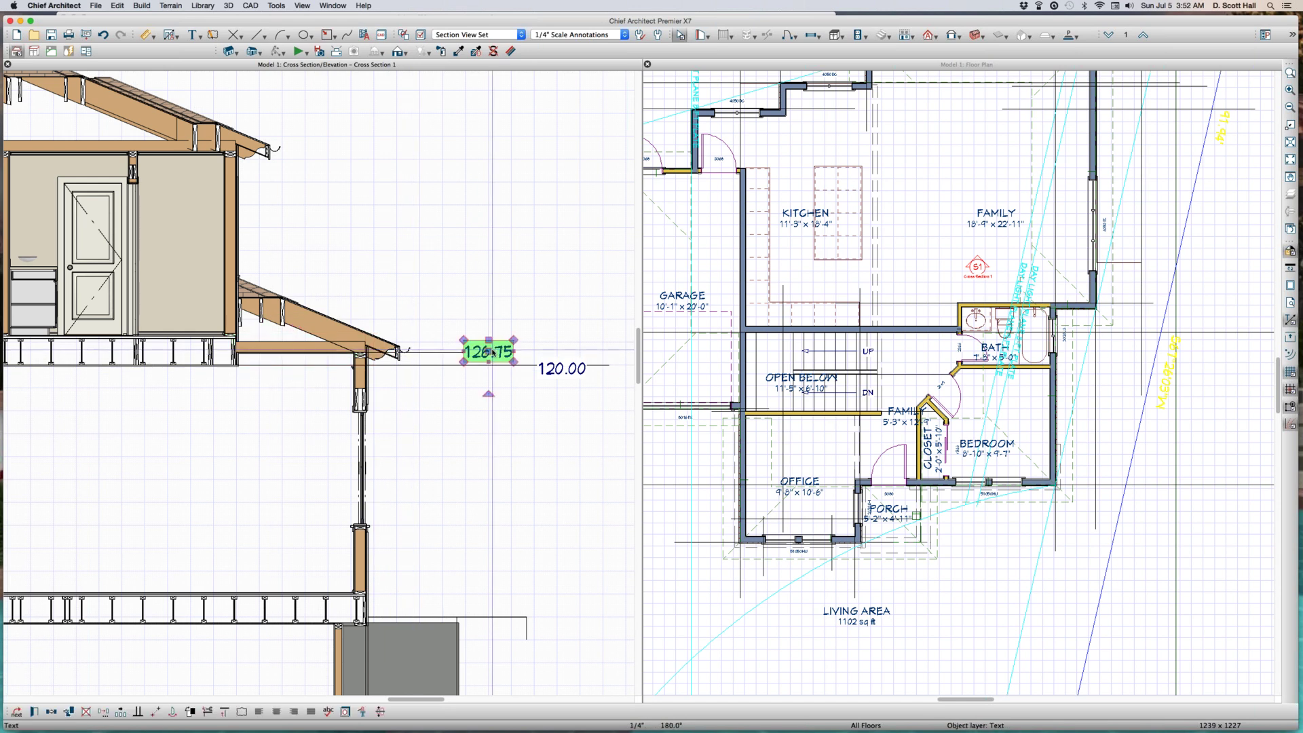
{"action": "left_click_drag", "start_coordinate": [112, 321], "coordinate": [247, 400]}
{"action": "left_click_drag", "start_coordinate": [103, 357], "coordinate": [292, 404]}
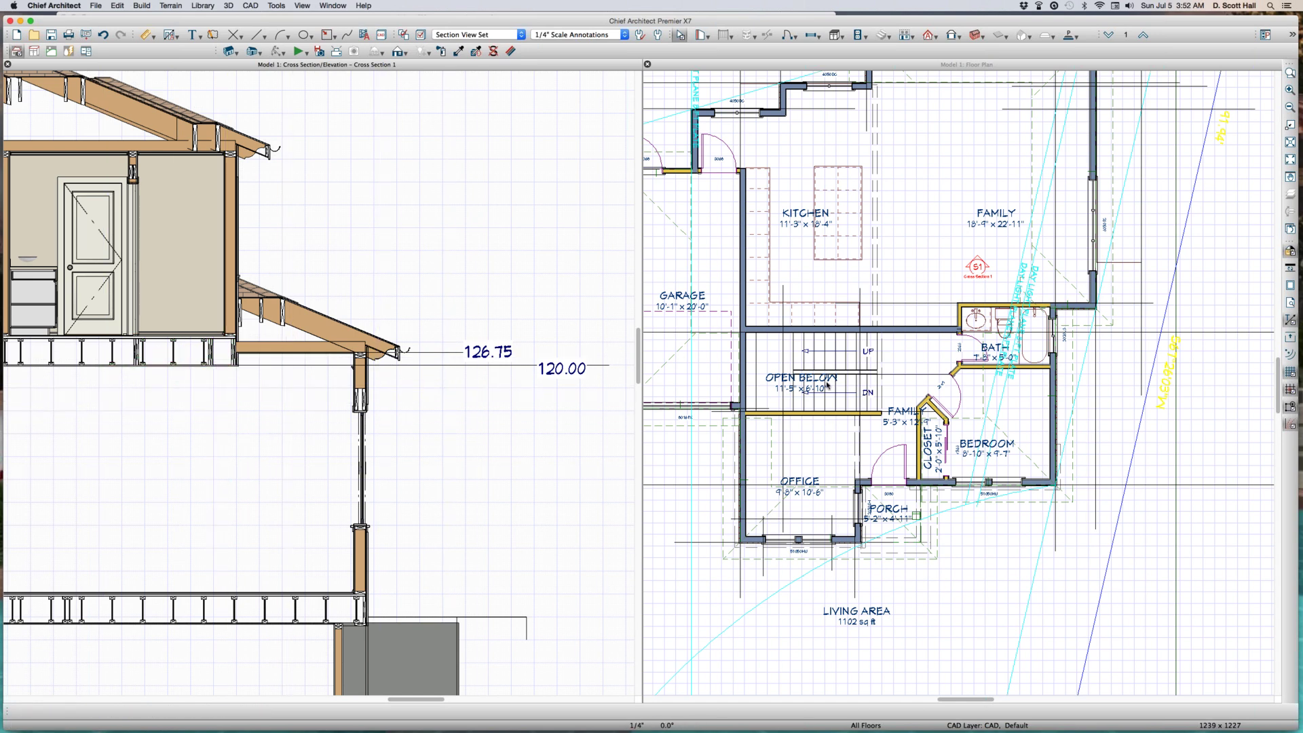
Step: Examine the Family room's extent on the first-floor plan
{"action": "scroll", "coordinate": [857, 474], "scroll_direction": "down", "scroll_amount": 2}
{"action": "scroll", "coordinate": [940, 190], "scroll_direction": "down", "scroll_amount": 4}
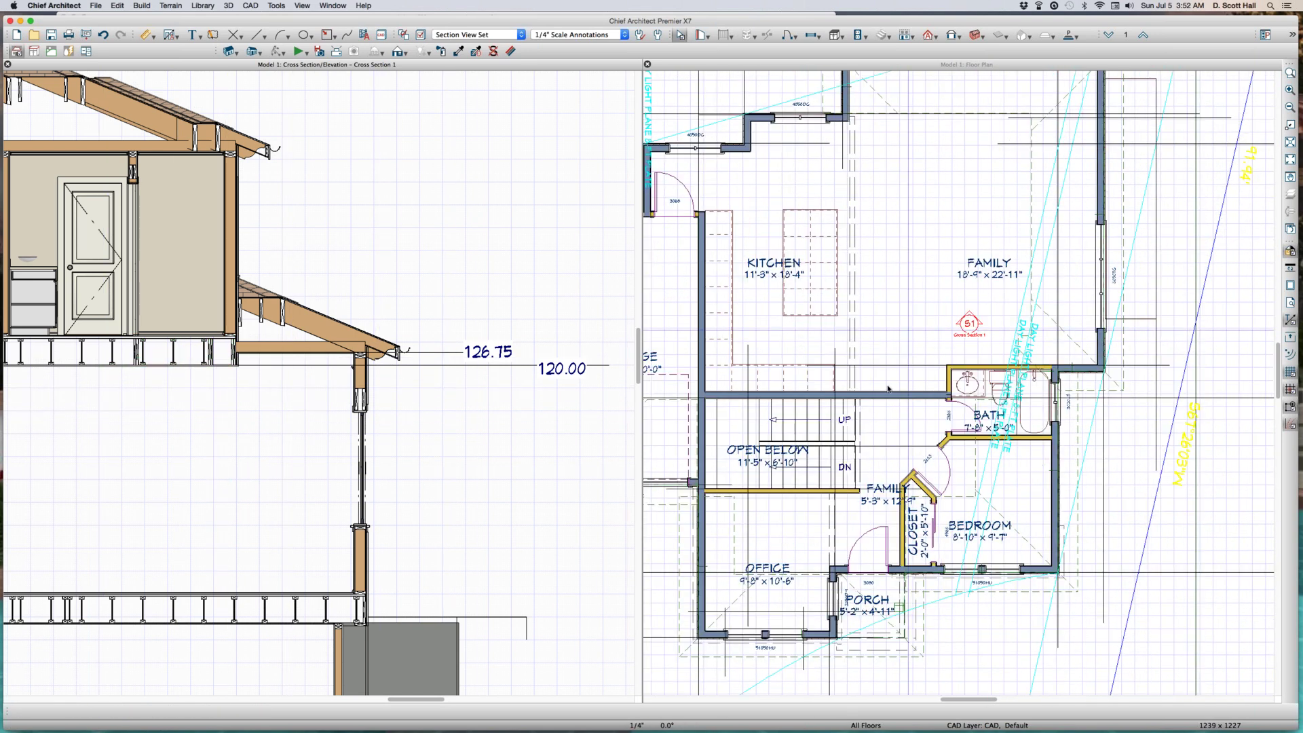
{"action": "scroll", "coordinate": [940, 185], "scroll_direction": "up", "scroll_amount": 2}
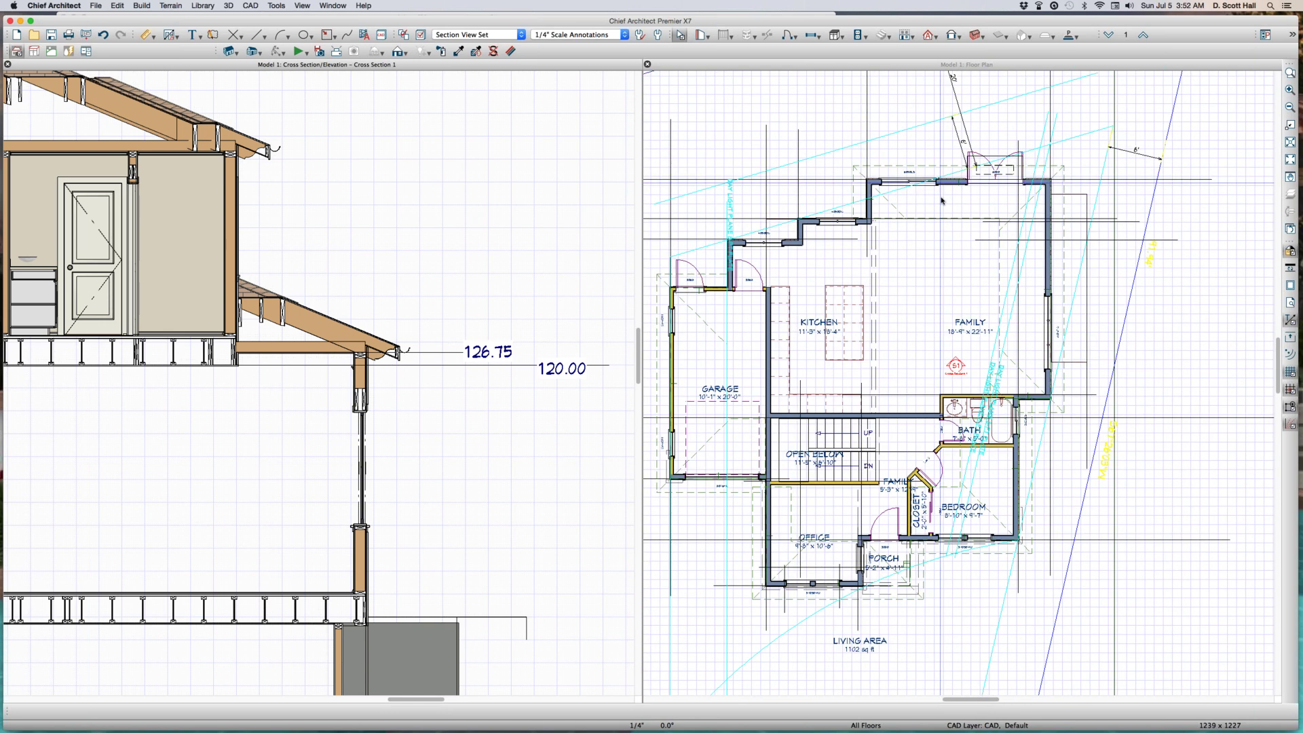
{"action": "left_click", "coordinate": [959, 309]}
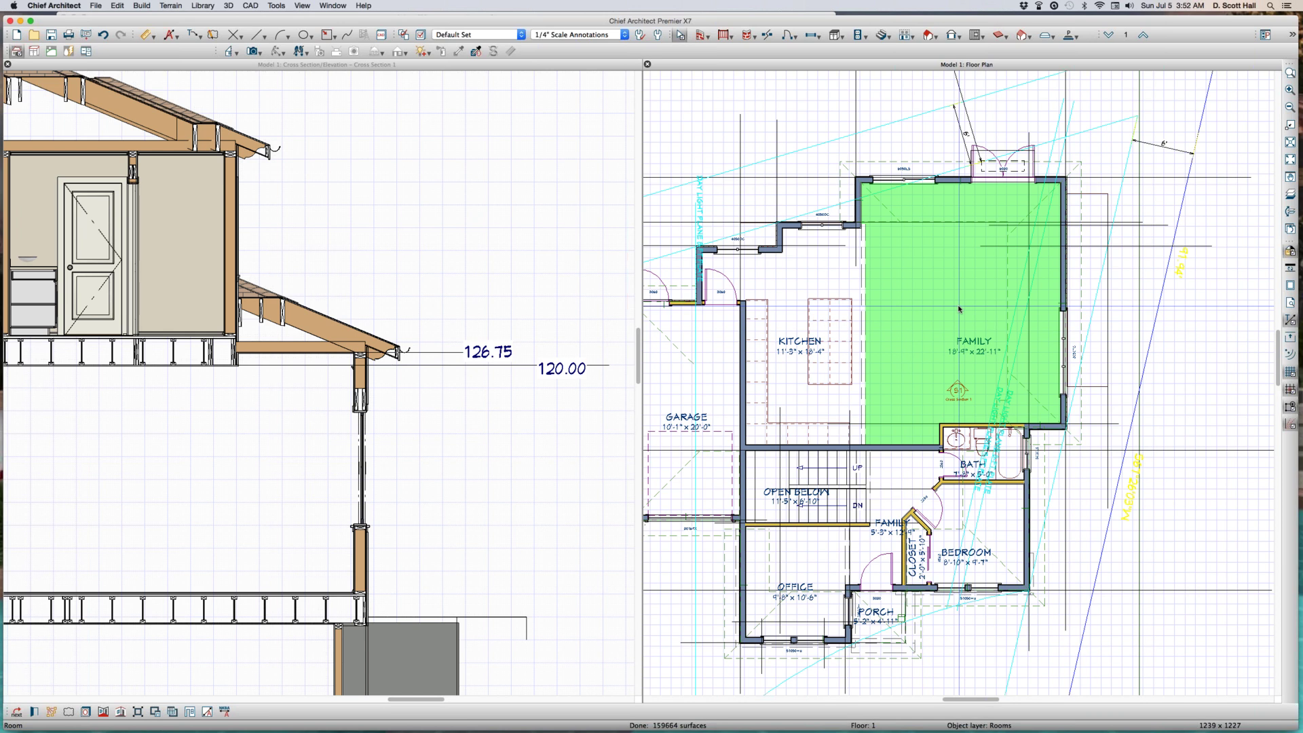
{"action": "left_click", "coordinate": [926, 291]}
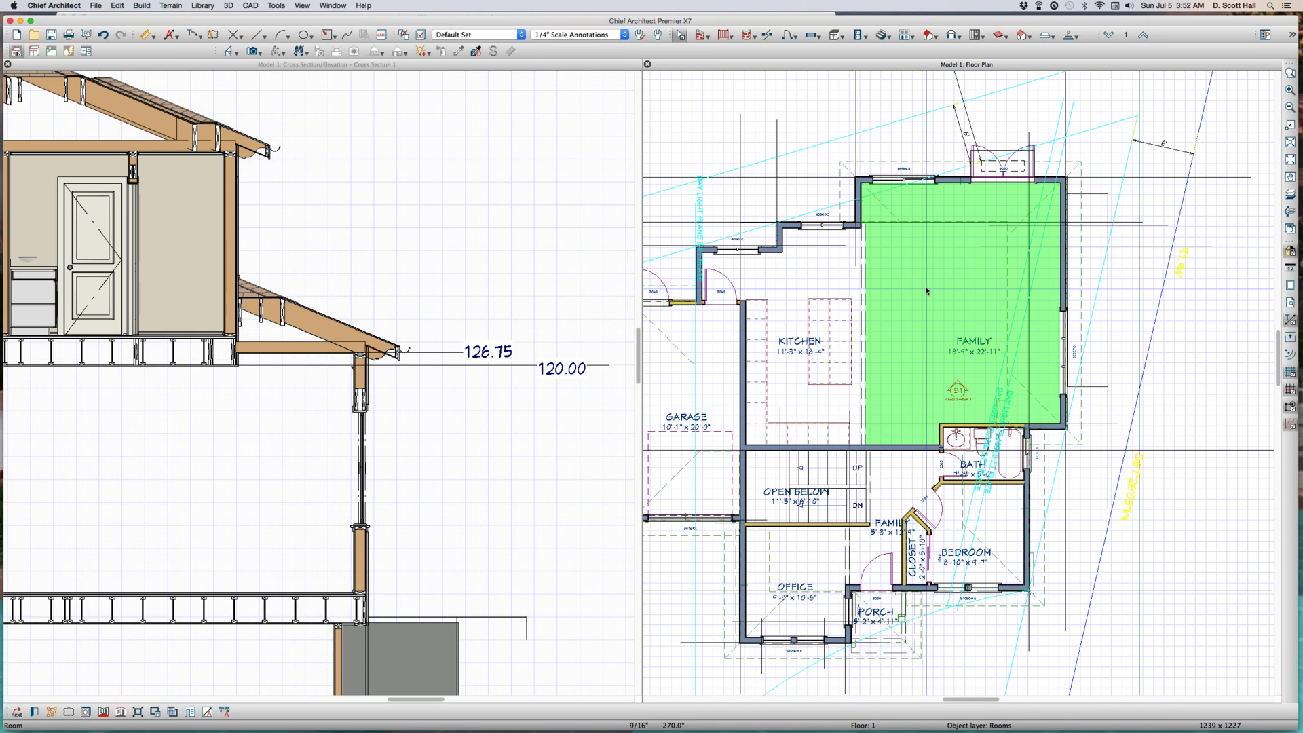
Step: Set the five selected second-floor walls around the master bedroom, its bath and the hall to No Room Definition
{"action": "key", "text": "Page_Up"}
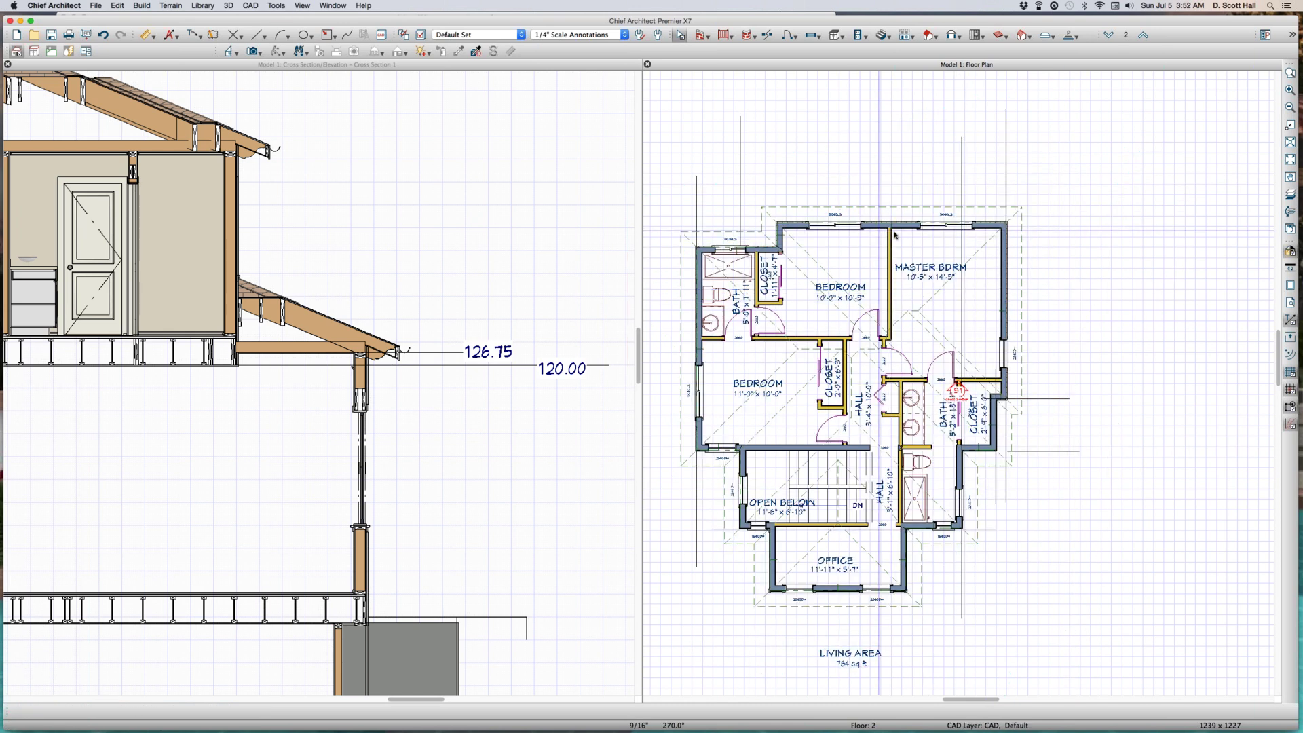
{"action": "left_click", "coordinate": [913, 223]}
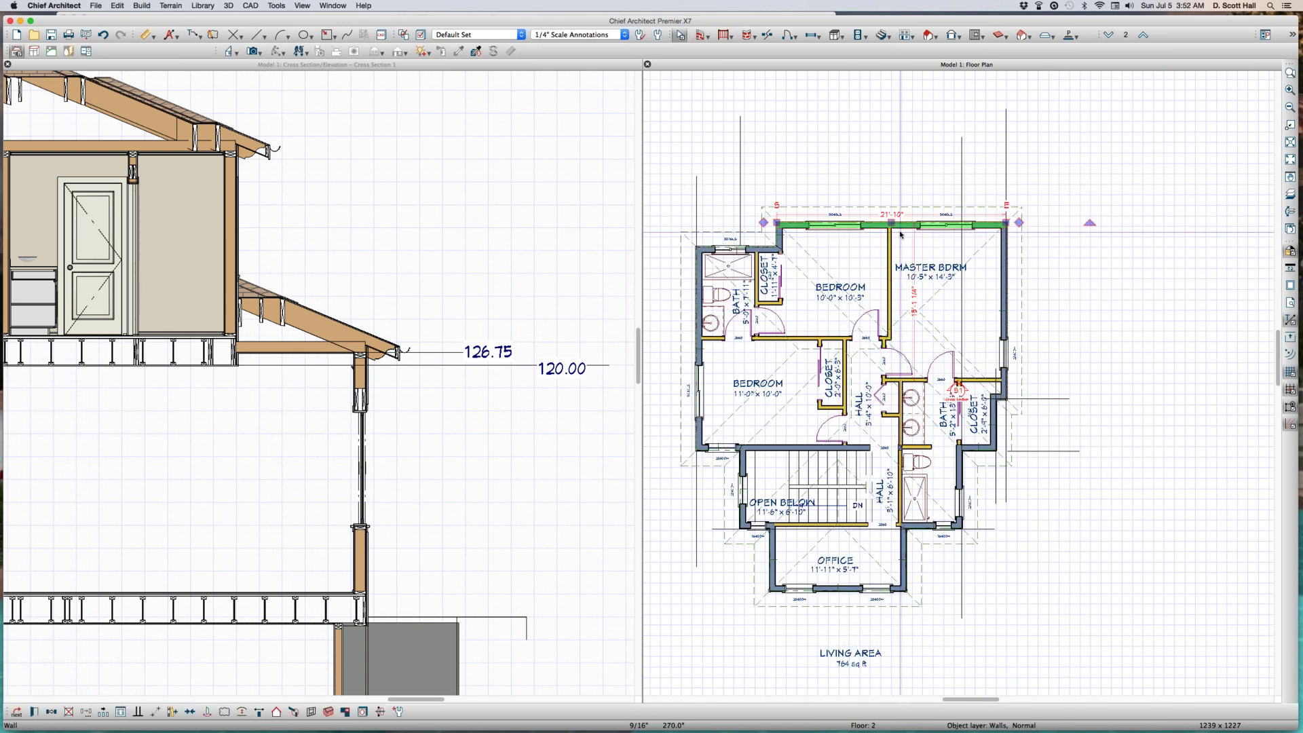
{"action": "left_click", "coordinate": [1004, 299], "text": "shift"}
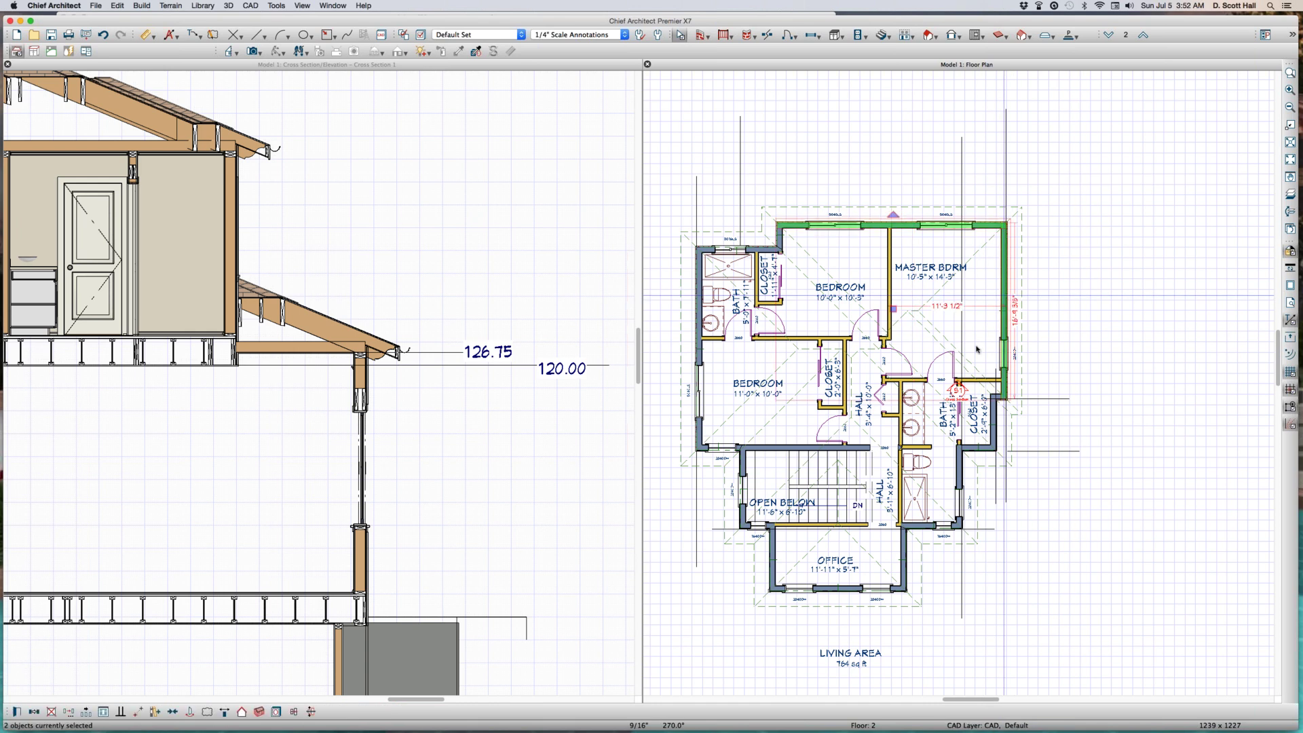
{"action": "left_click", "coordinate": [912, 379], "text": "shift"}
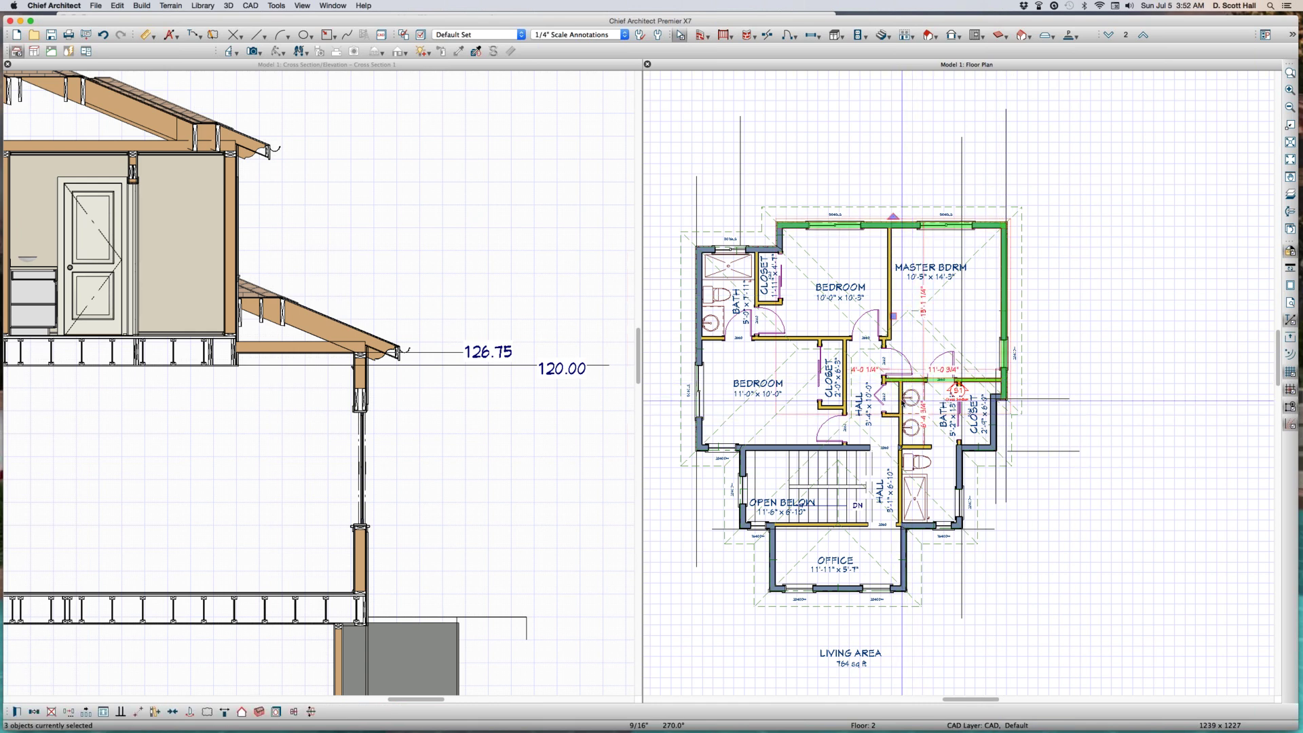
{"action": "left_click", "coordinate": [910, 400], "text": "shift"}
{"action": "left_click_drag", "start_coordinate": [894, 405], "coordinate": [900, 400]}
{"action": "left_click", "coordinate": [882, 378], "text": "shift"}
{"action": "key", "text": "super+e"}
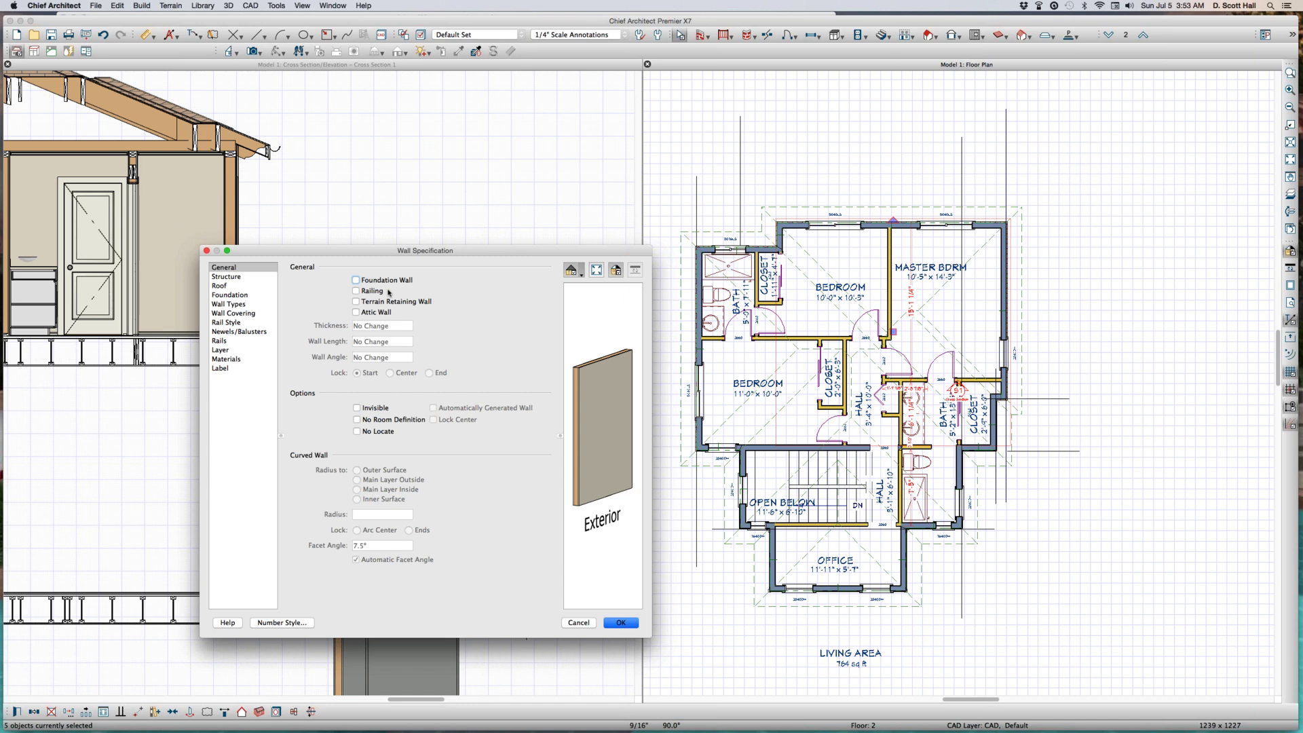
{"action": "left_click_drag", "start_coordinate": [344, 256], "coordinate": [693, 242]}
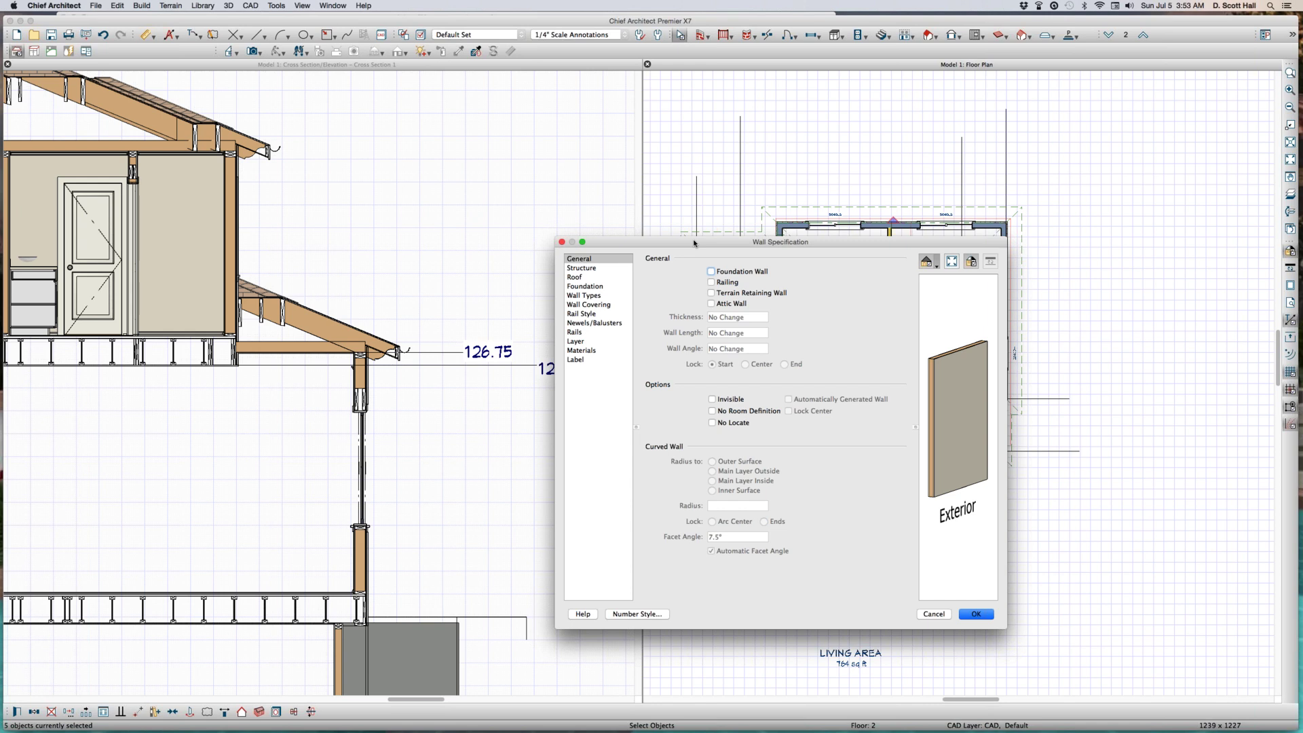
{"action": "left_click", "coordinate": [712, 410]}
{"action": "key", "text": "Return"}
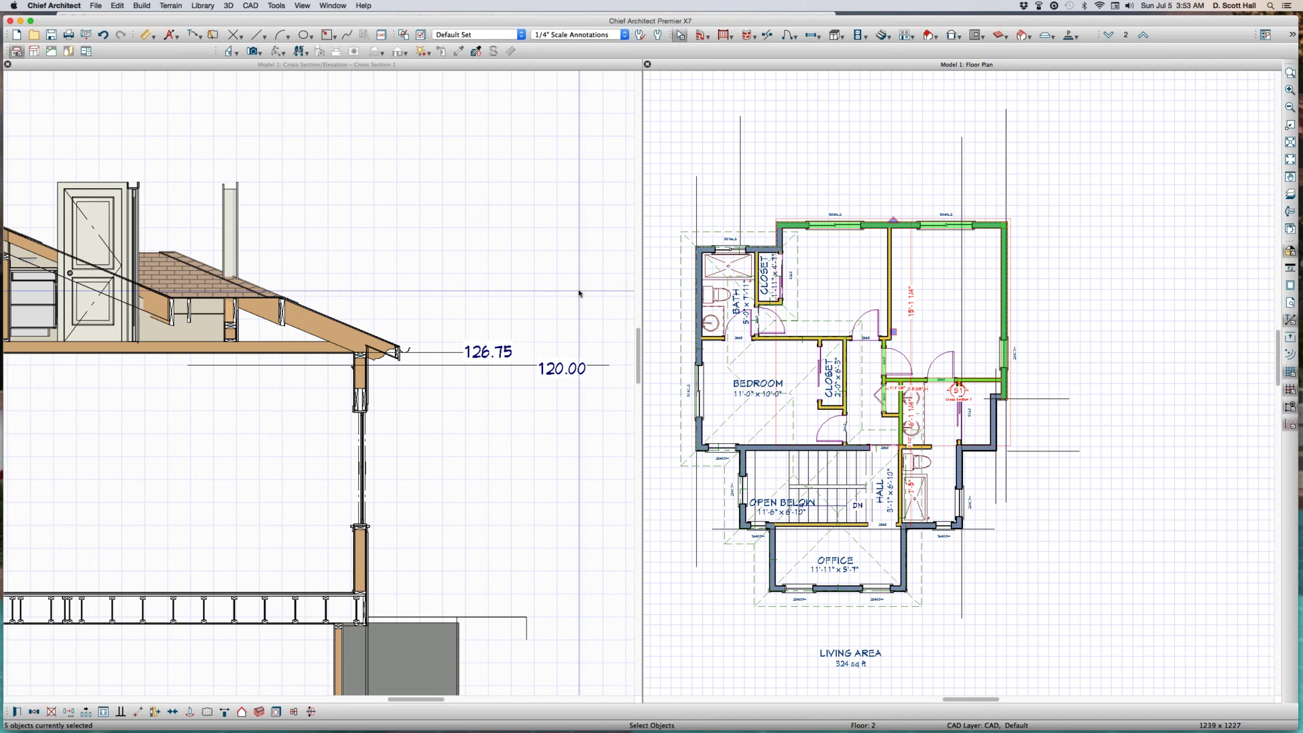
Step: Show the first-floor reference display over the second-floor plan and examine the area above the Family room
{"action": "left_click", "coordinate": [1292, 196]}
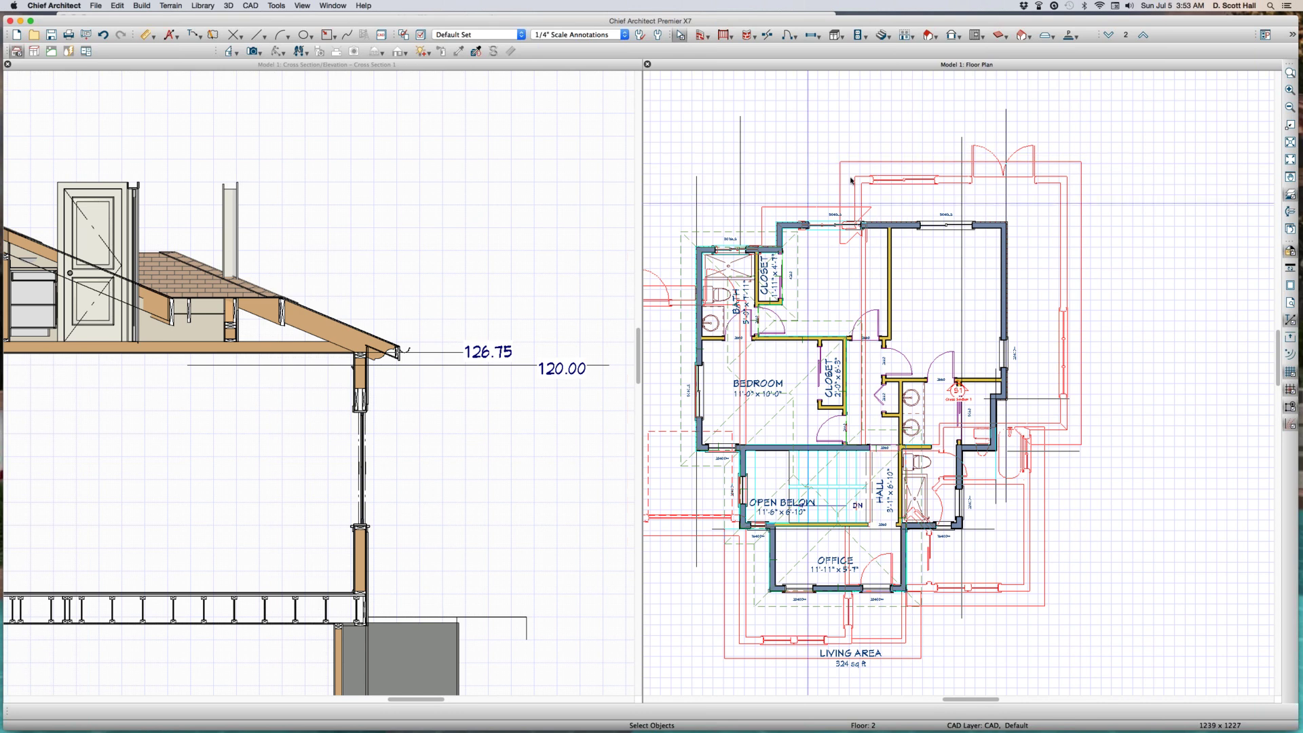
{"action": "left_click_drag", "start_coordinate": [863, 179], "coordinate": [997, 473]}
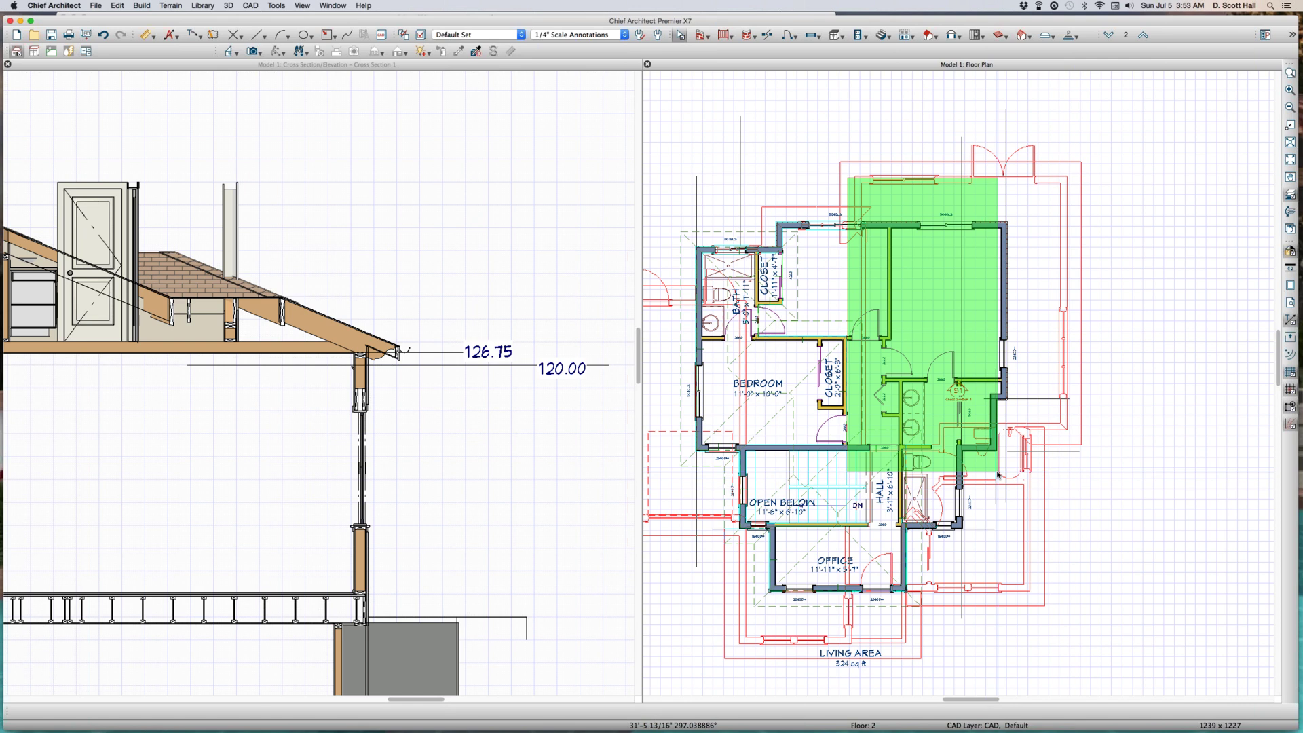
Step: Restore the first-floor Family room's rough ceiling height to its default of 120 inches
{"action": "left_click_drag", "start_coordinate": [997, 475], "coordinate": [997, 474]}
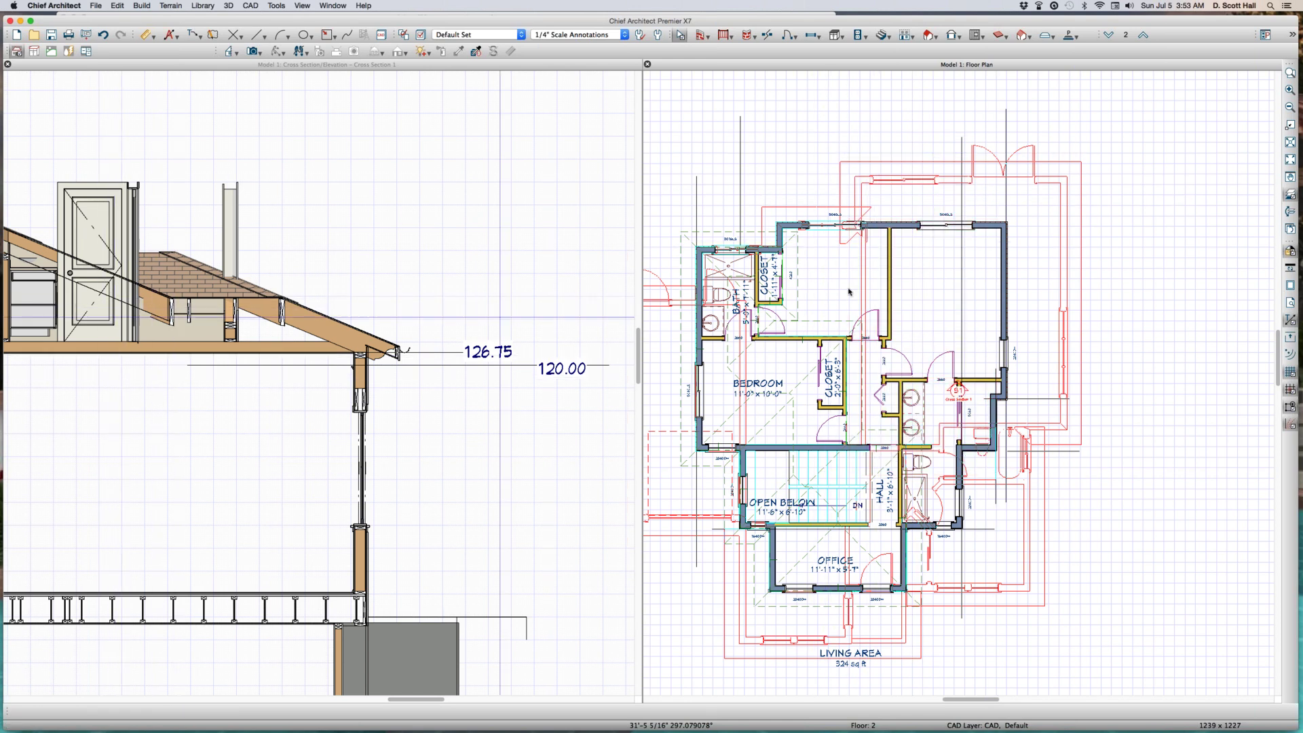
{"action": "left_click", "coordinate": [889, 288]}
{"action": "key", "text": "Page_Down"}
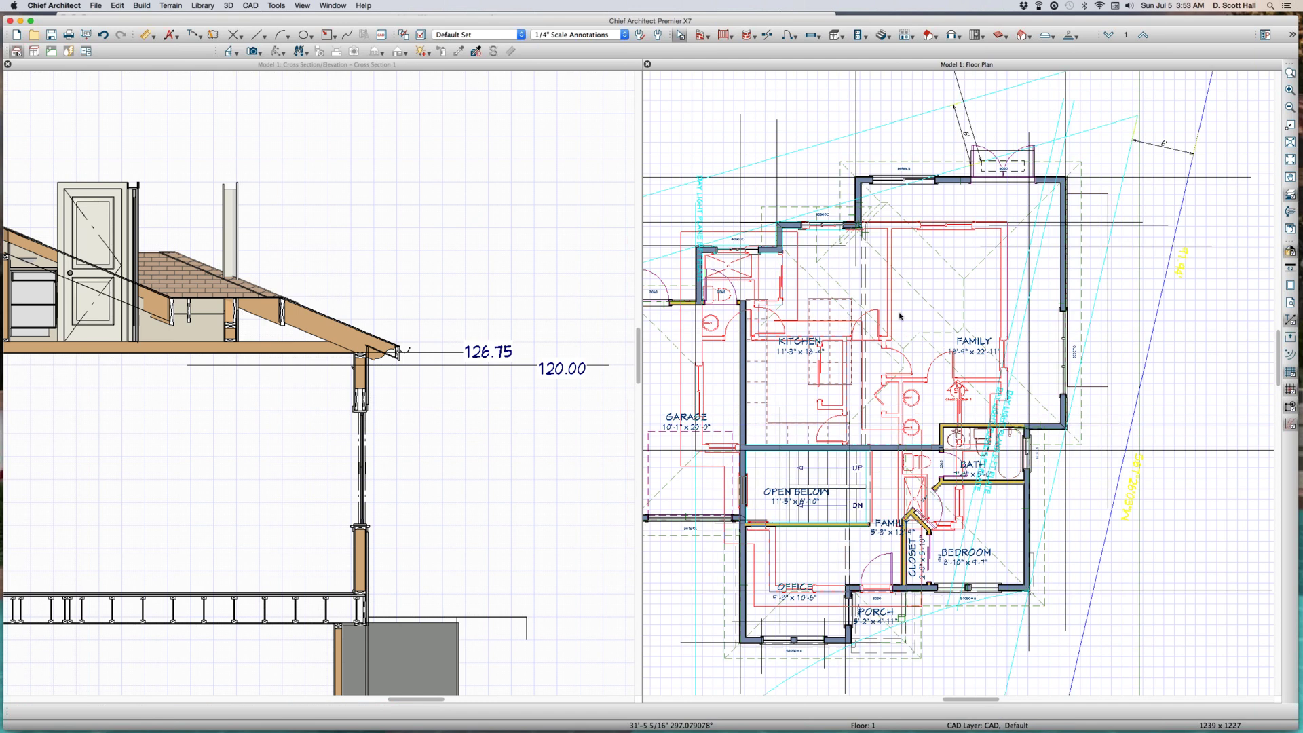
{"action": "left_click", "coordinate": [925, 264]}
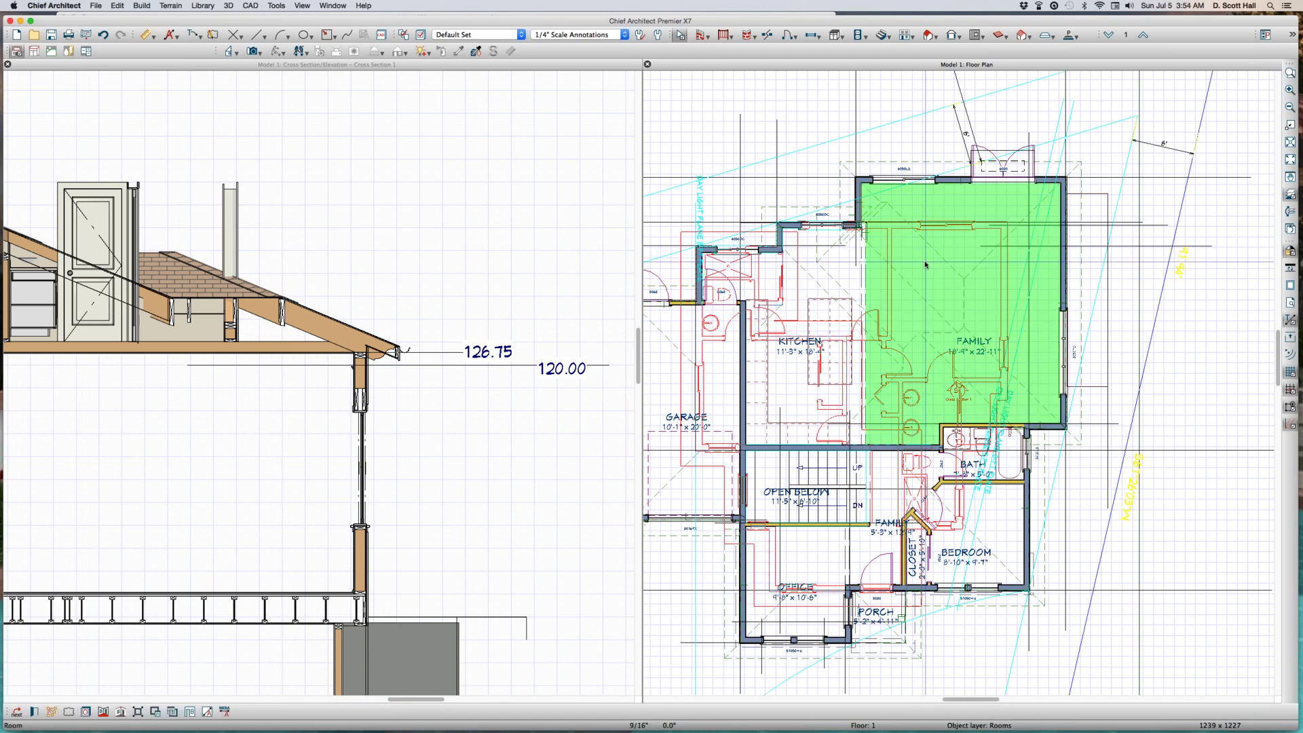
{"action": "double_click", "coordinate": [925, 264]}
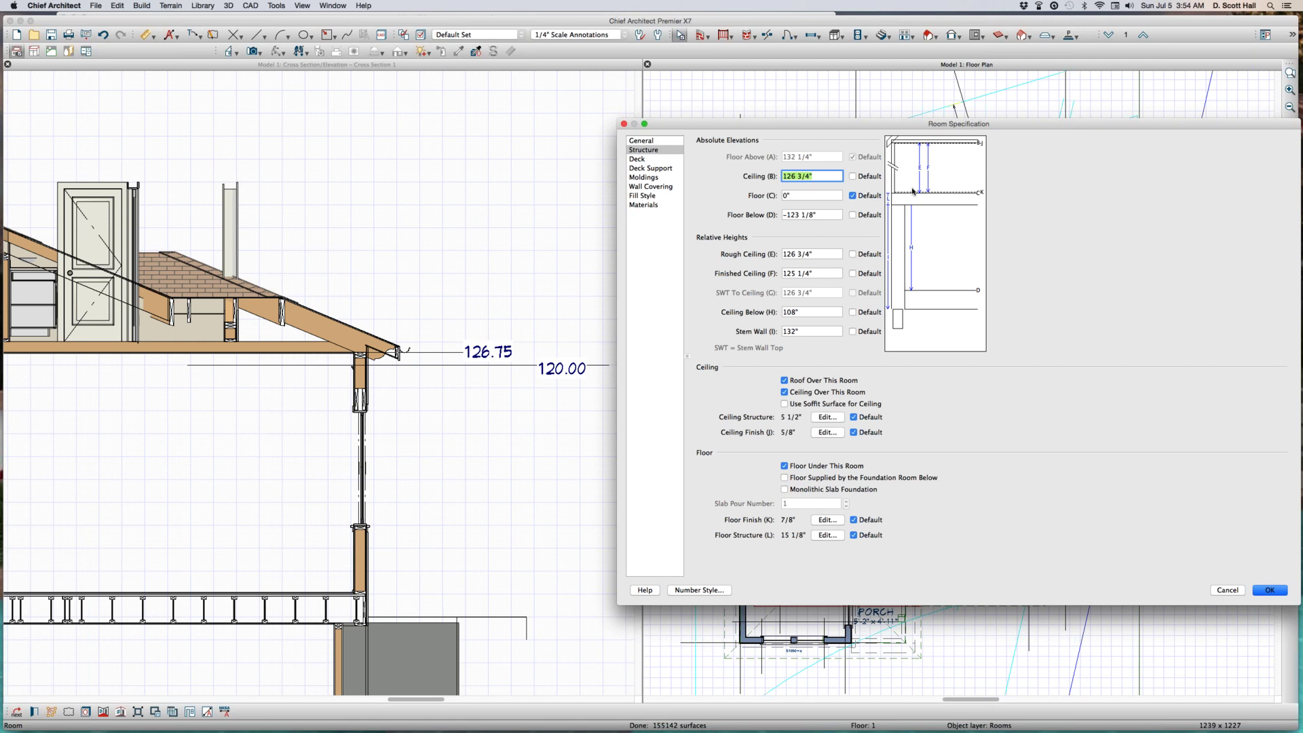
{"action": "left_click", "coordinate": [853, 255]}
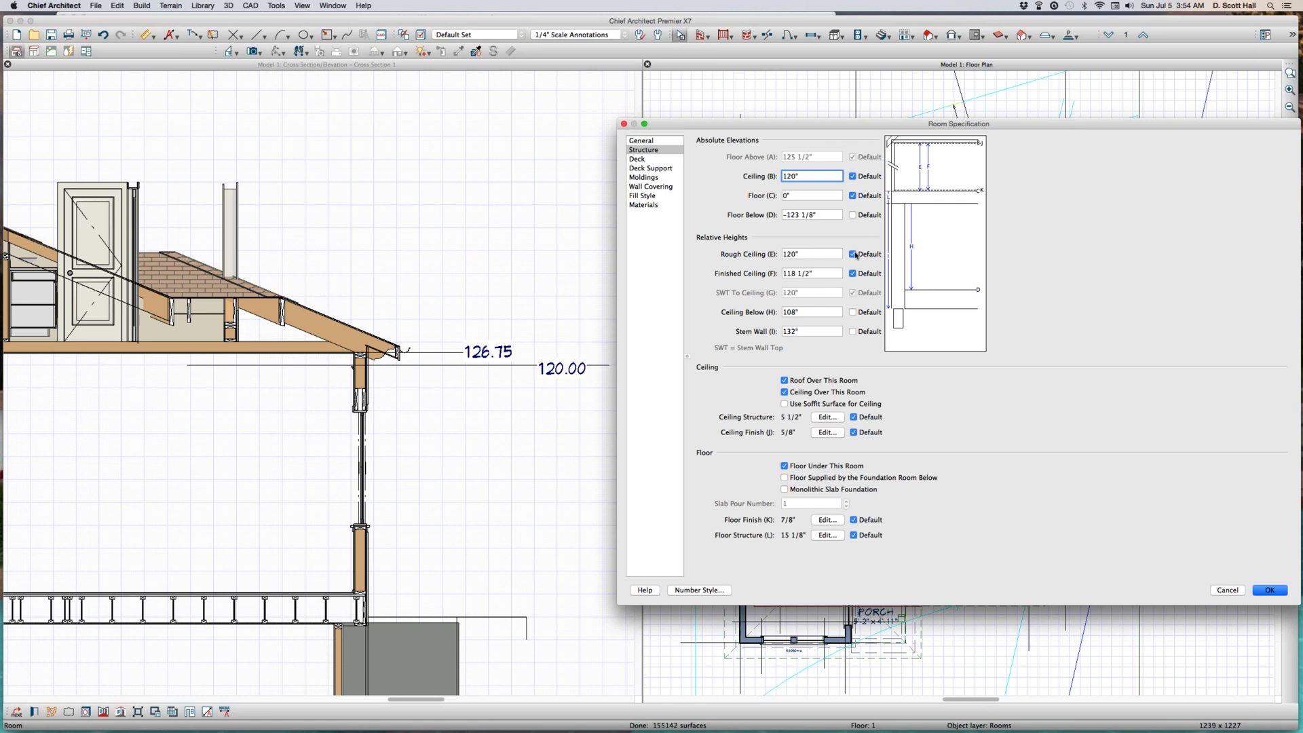
{"action": "key", "text": "Return"}
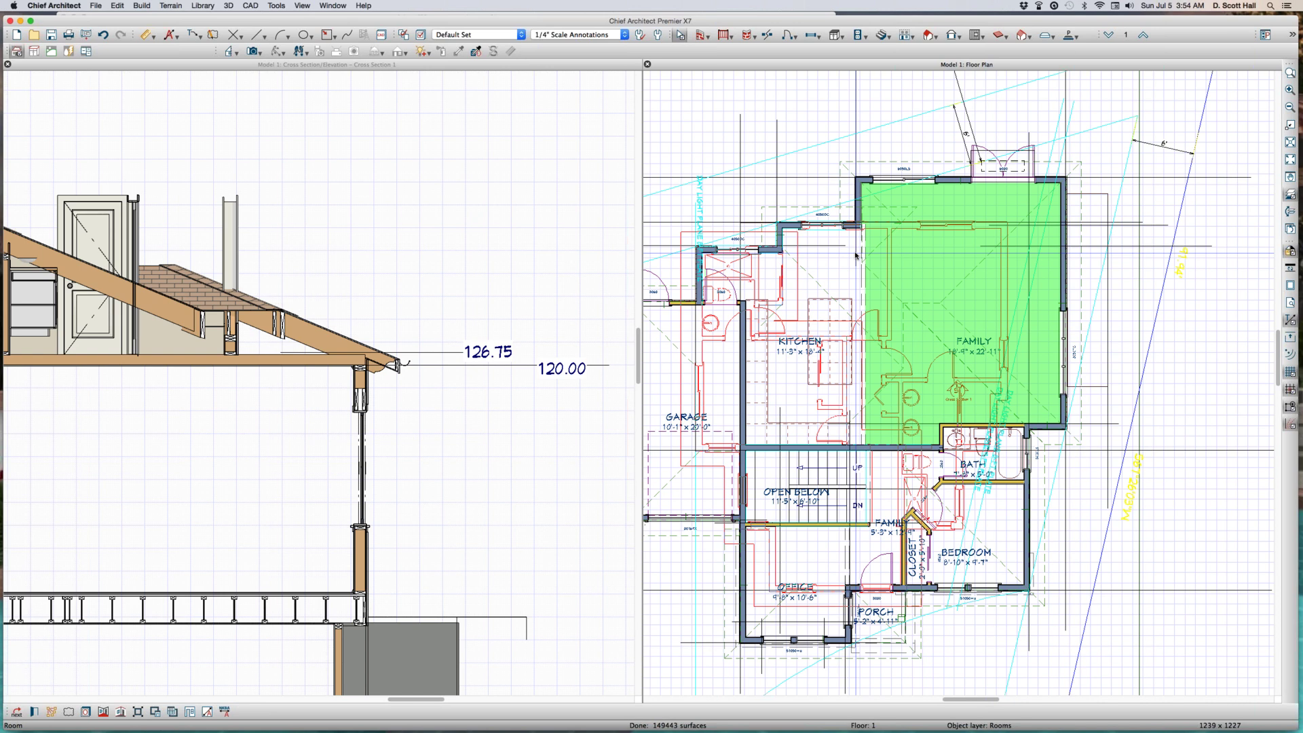
Step: Clear No Room Definition on the five second-floor walls around the master bedroom, its bath and the hall
{"action": "key", "text": "Page_Up"}
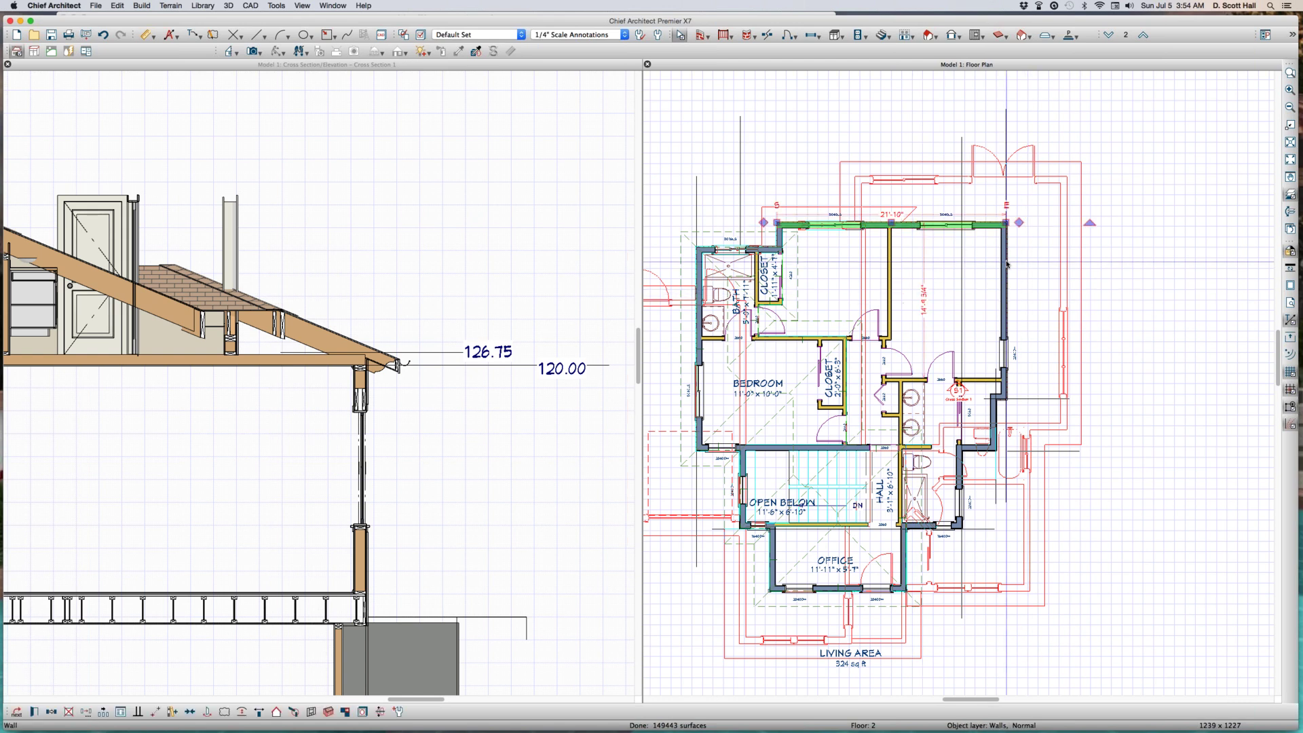
{"action": "left_click", "coordinate": [958, 343]}
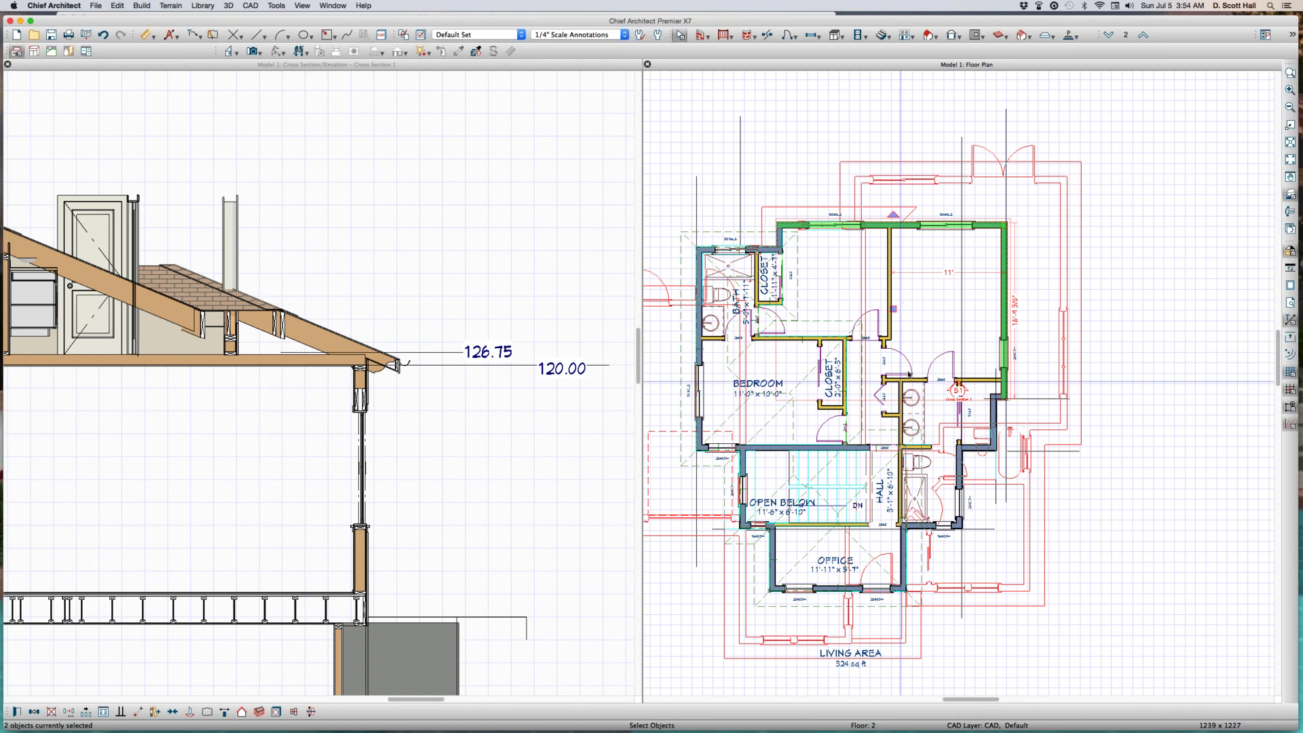
{"action": "left_click", "coordinate": [883, 380], "text": "shift"}
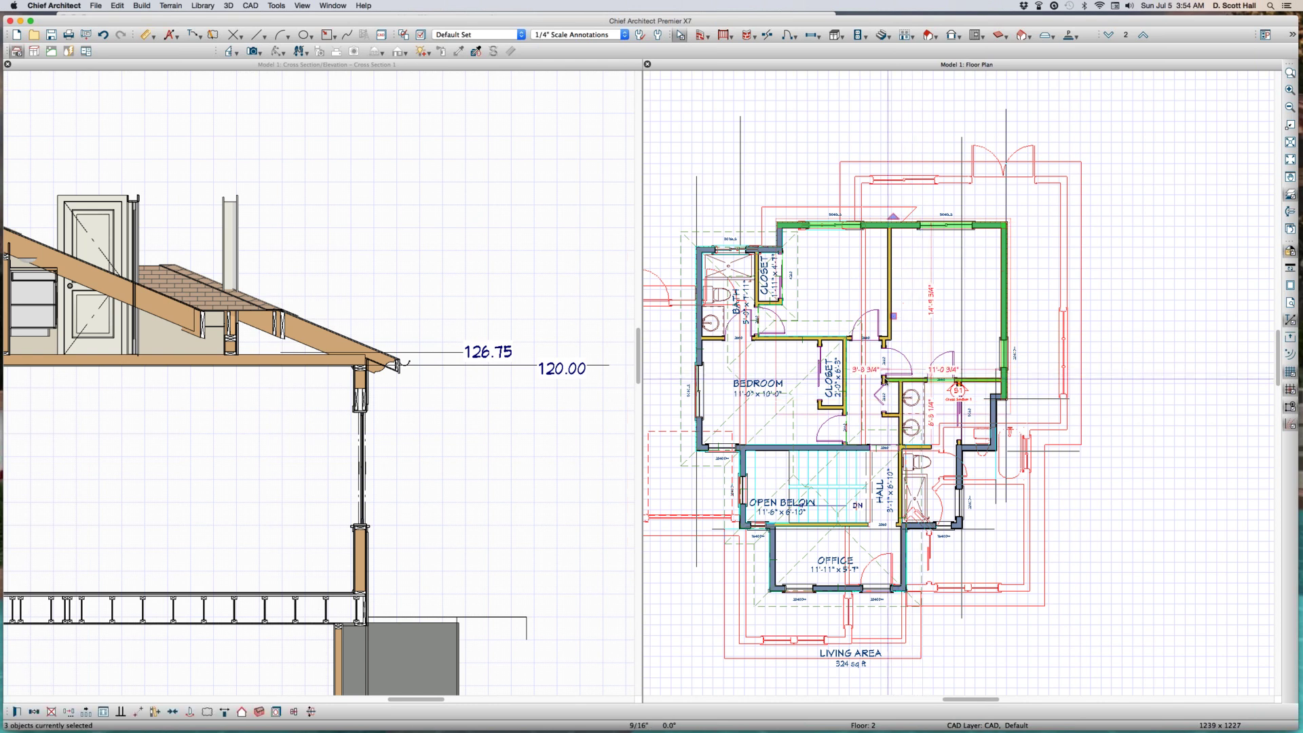
{"action": "left_click", "coordinate": [883, 400], "text": "shift"}
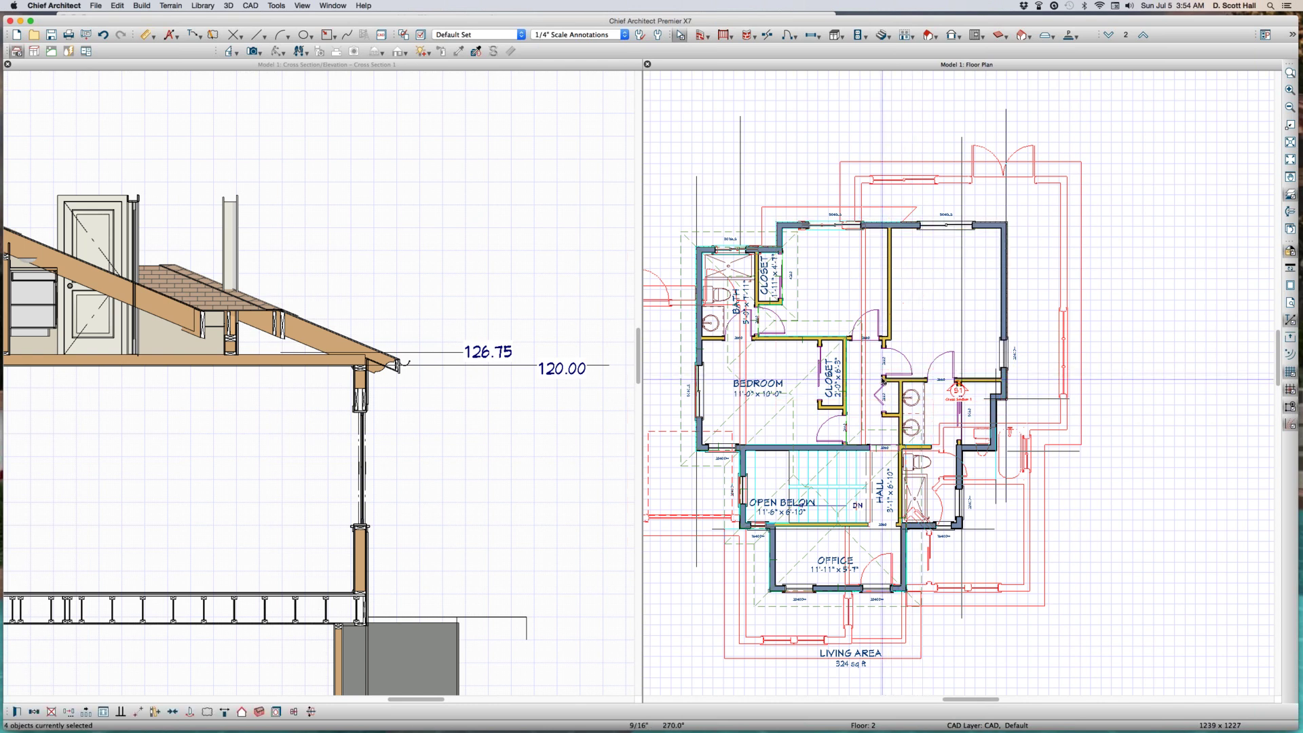
{"action": "left_click", "coordinate": [899, 415], "text": "shift"}
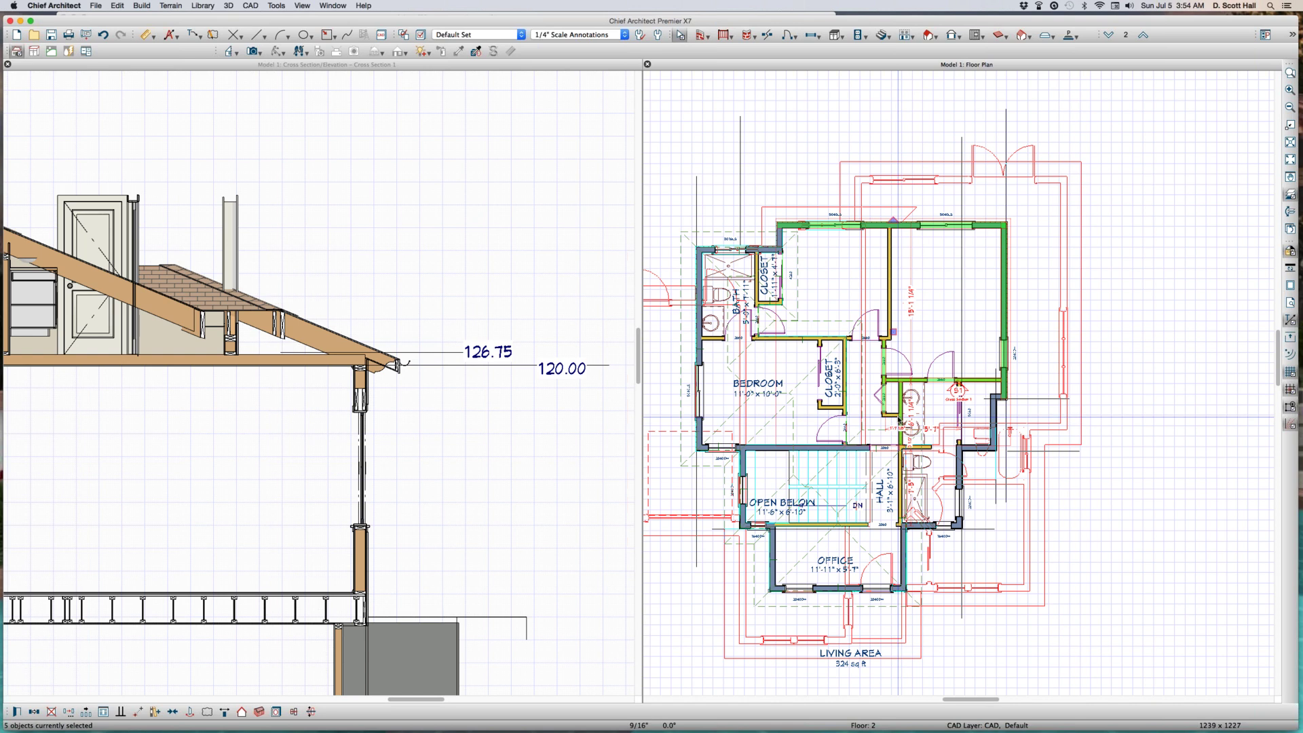
{"action": "key", "text": "Return"}
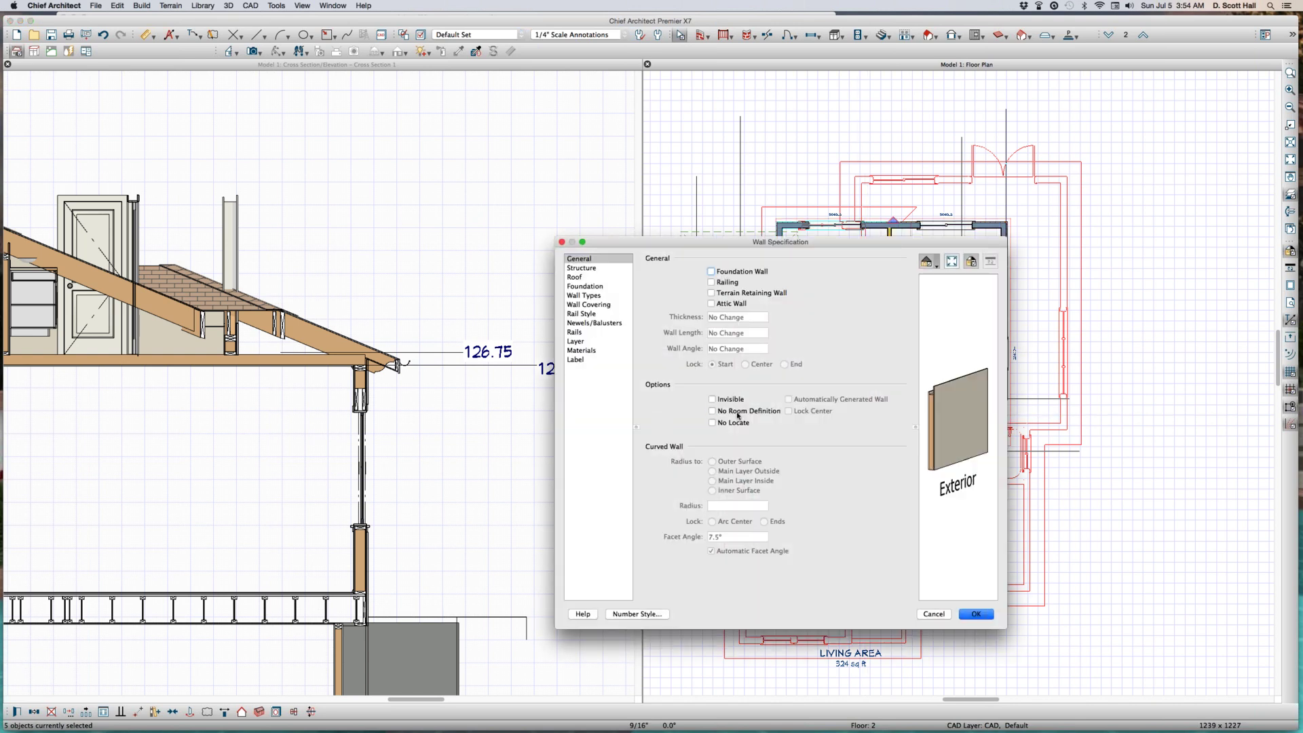
{"action": "key", "text": "Return"}
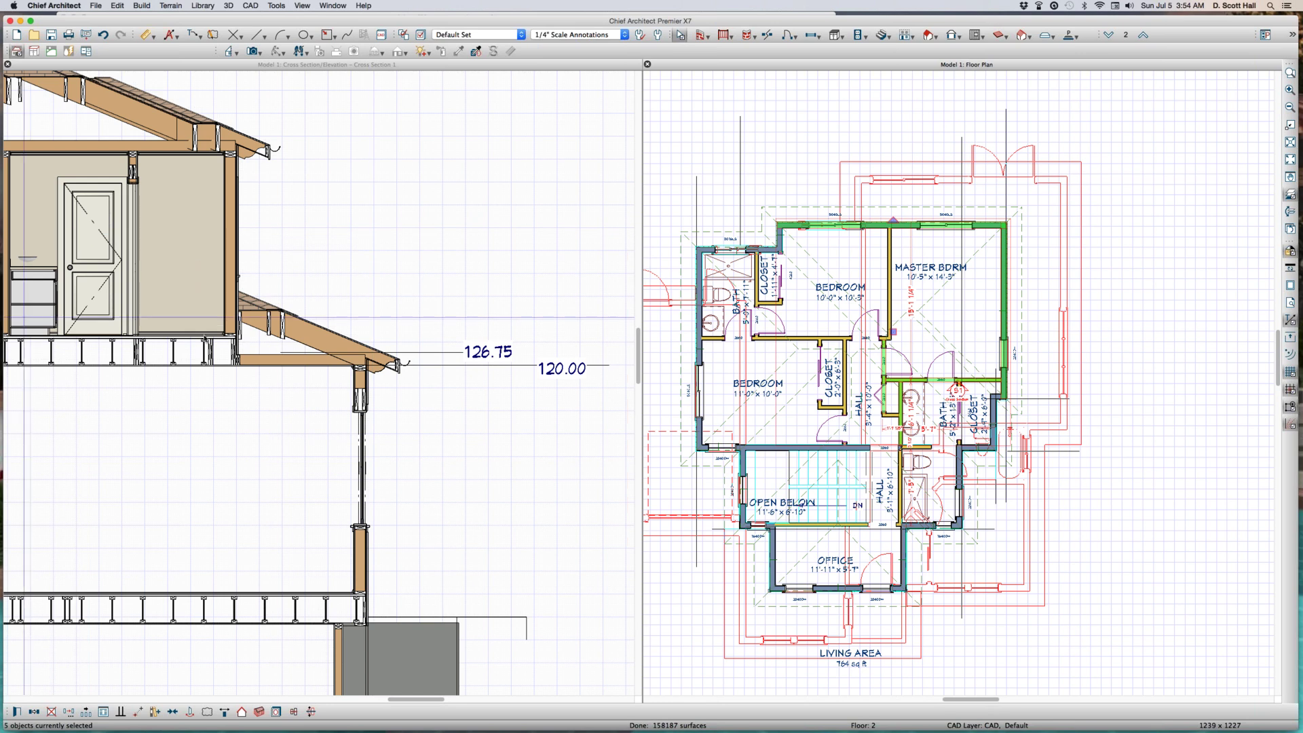
Step: Examine the second-floor joists, the open area below them and the adjoining low roof's ceiling framing in the cross section
{"action": "left_click_drag", "start_coordinate": [128, 268], "coordinate": [482, 426]}
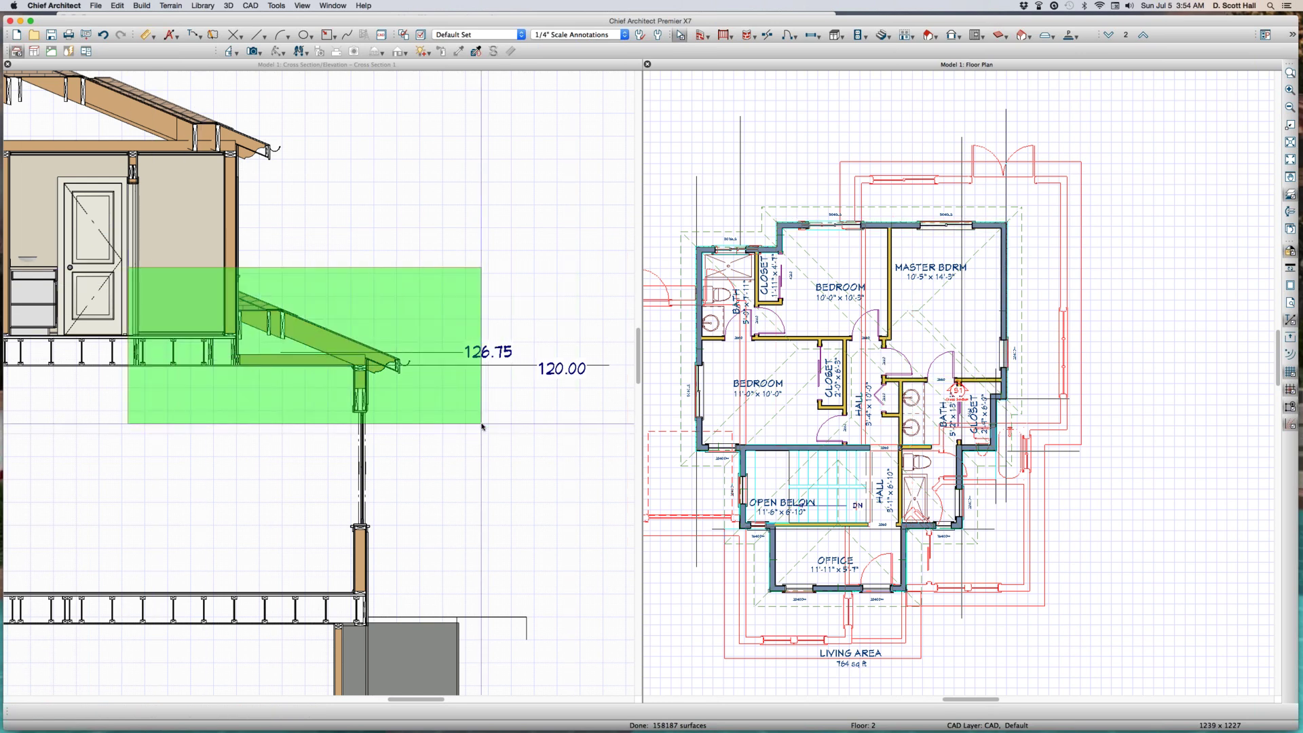
{"action": "left_click_drag", "start_coordinate": [481, 426], "coordinate": [482, 426]}
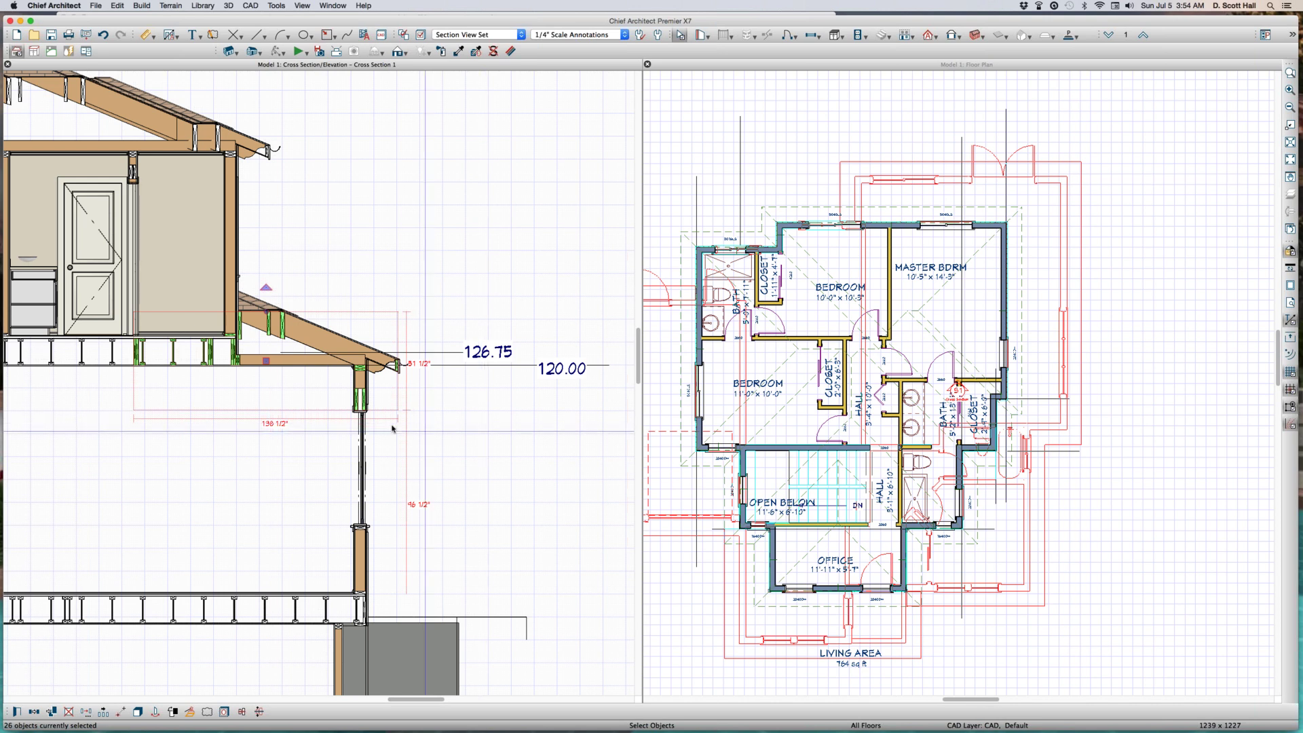
{"action": "left_click", "coordinate": [257, 407]}
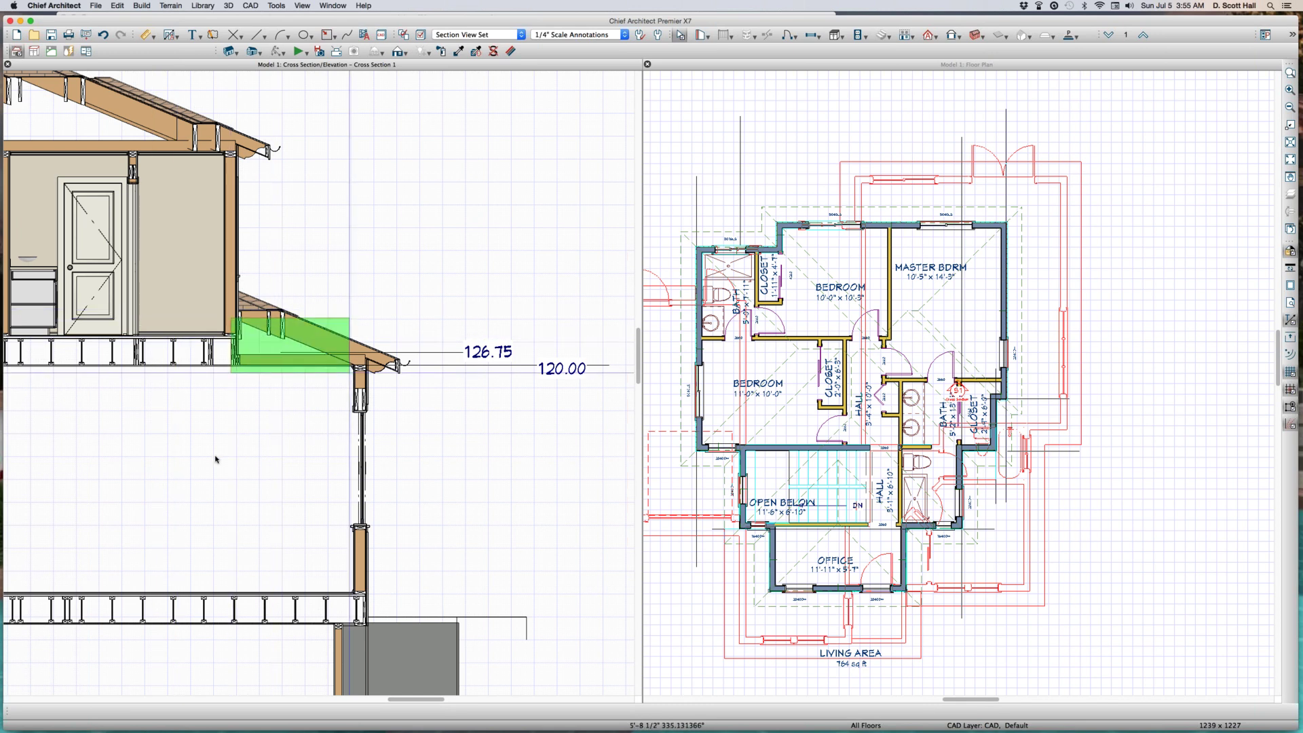
{"action": "left_click_drag", "start_coordinate": [310, 364], "coordinate": [124, 597]}
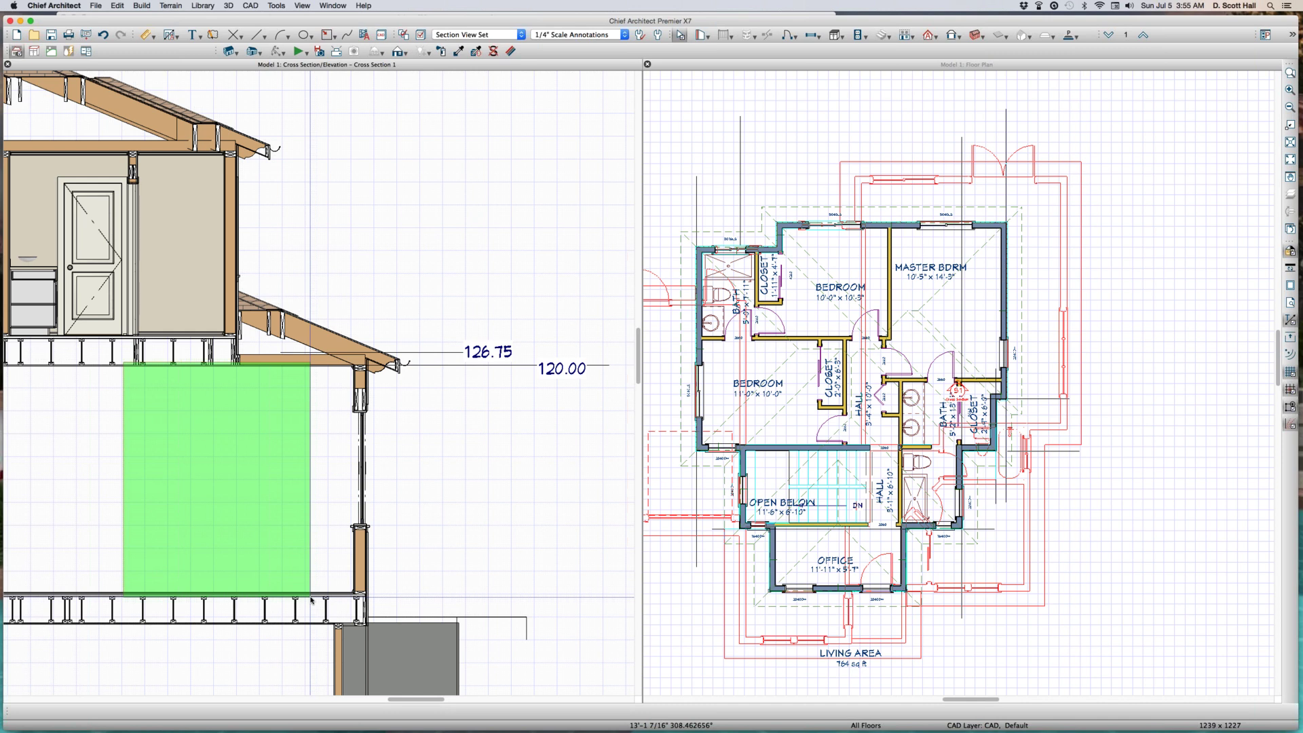
{"action": "left_click_drag", "start_coordinate": [310, 598], "coordinate": [311, 598]}
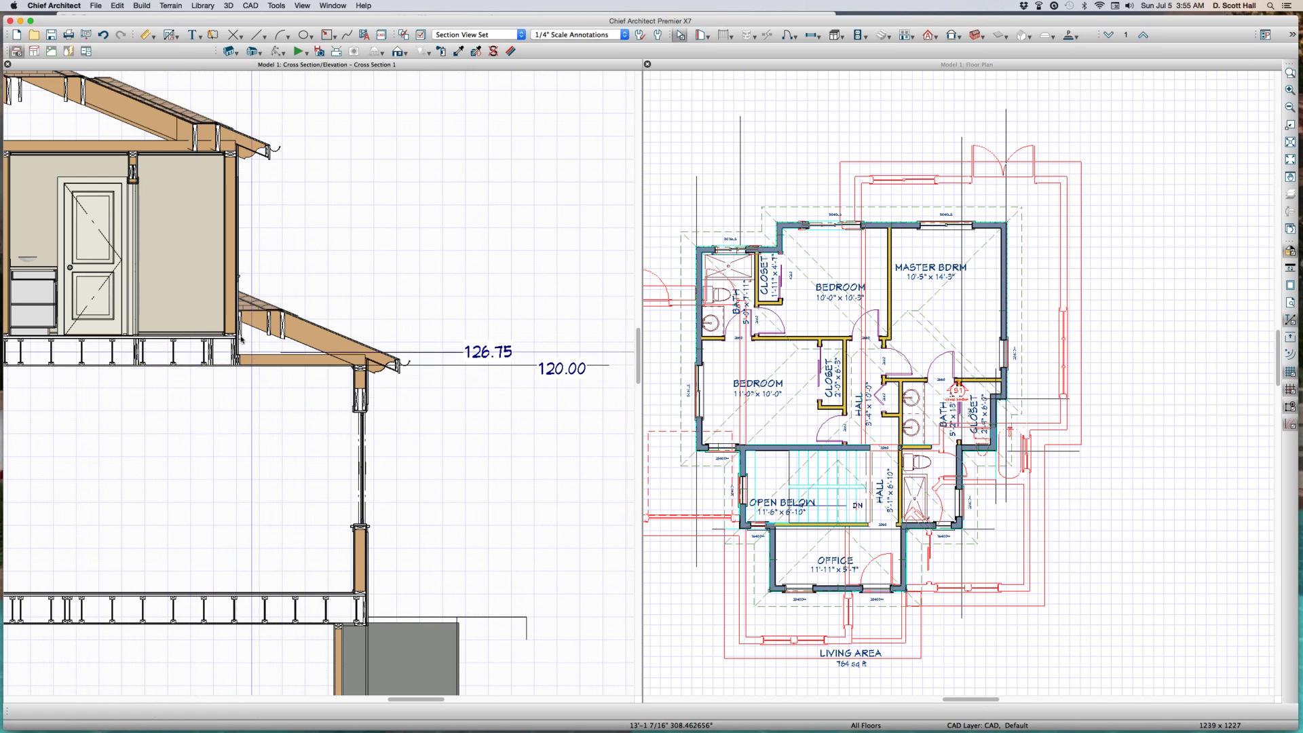
{"action": "left_click_drag", "start_coordinate": [239, 332], "coordinate": [369, 377]}
{"action": "left_click_drag", "start_coordinate": [232, 327], "coordinate": [378, 378]}
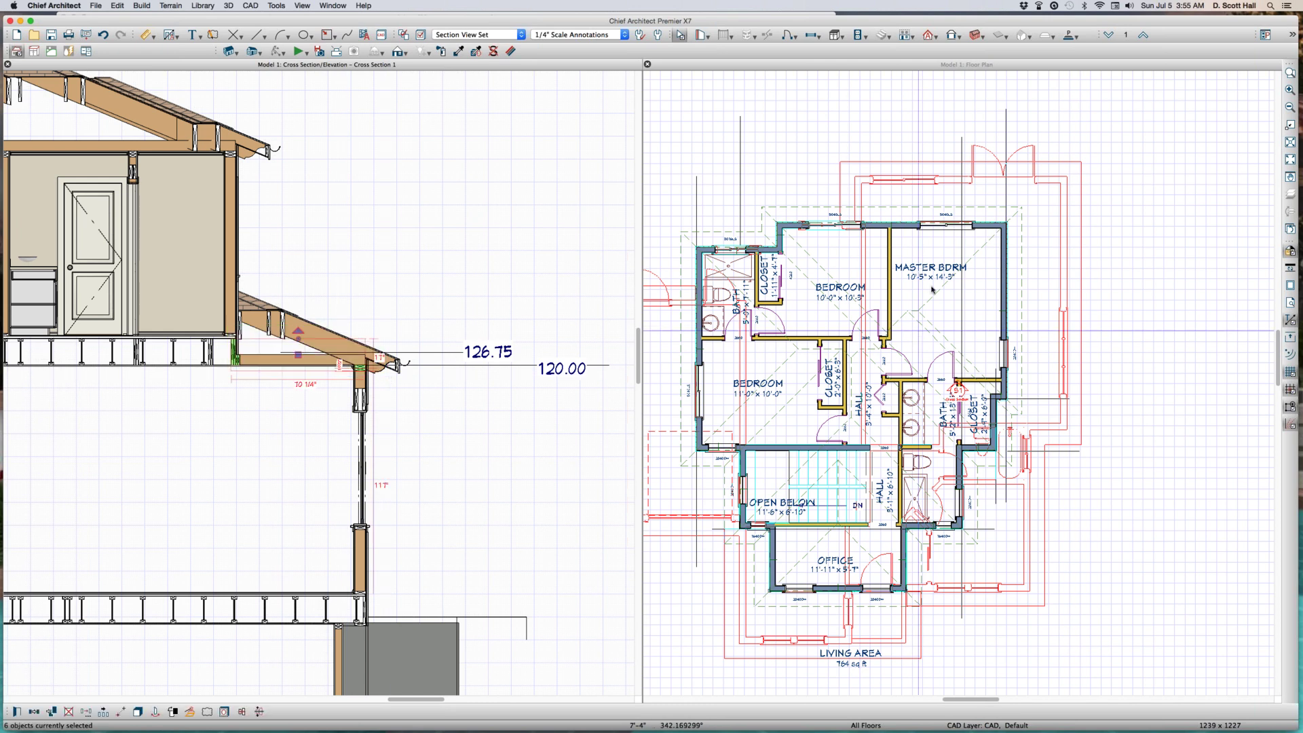
Step: Set the Family room's rough ceiling height to 126 inches with the second-floor rooms above it defined
{"action": "scroll", "coordinate": [997, 346], "scroll_direction": "up", "scroll_amount": 3}
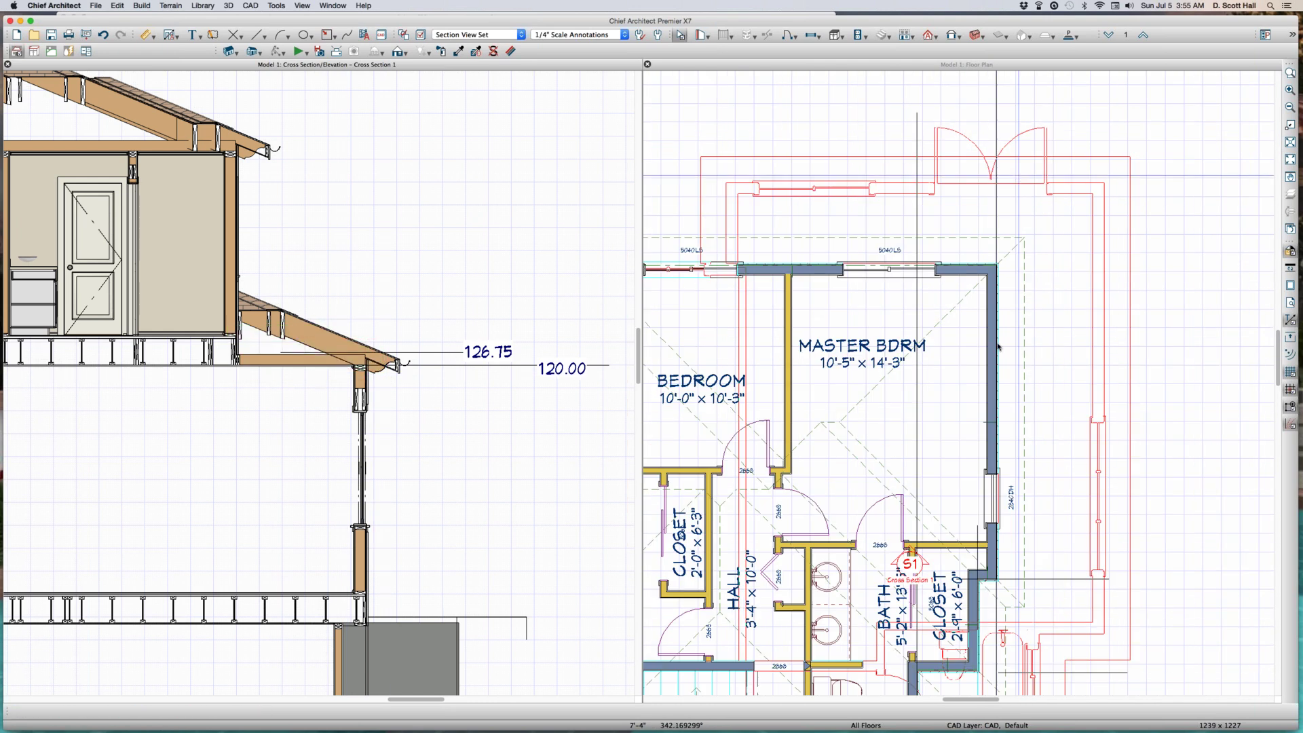
{"action": "left_click", "coordinate": [997, 346]}
{"action": "key", "text": "Page_Down"}
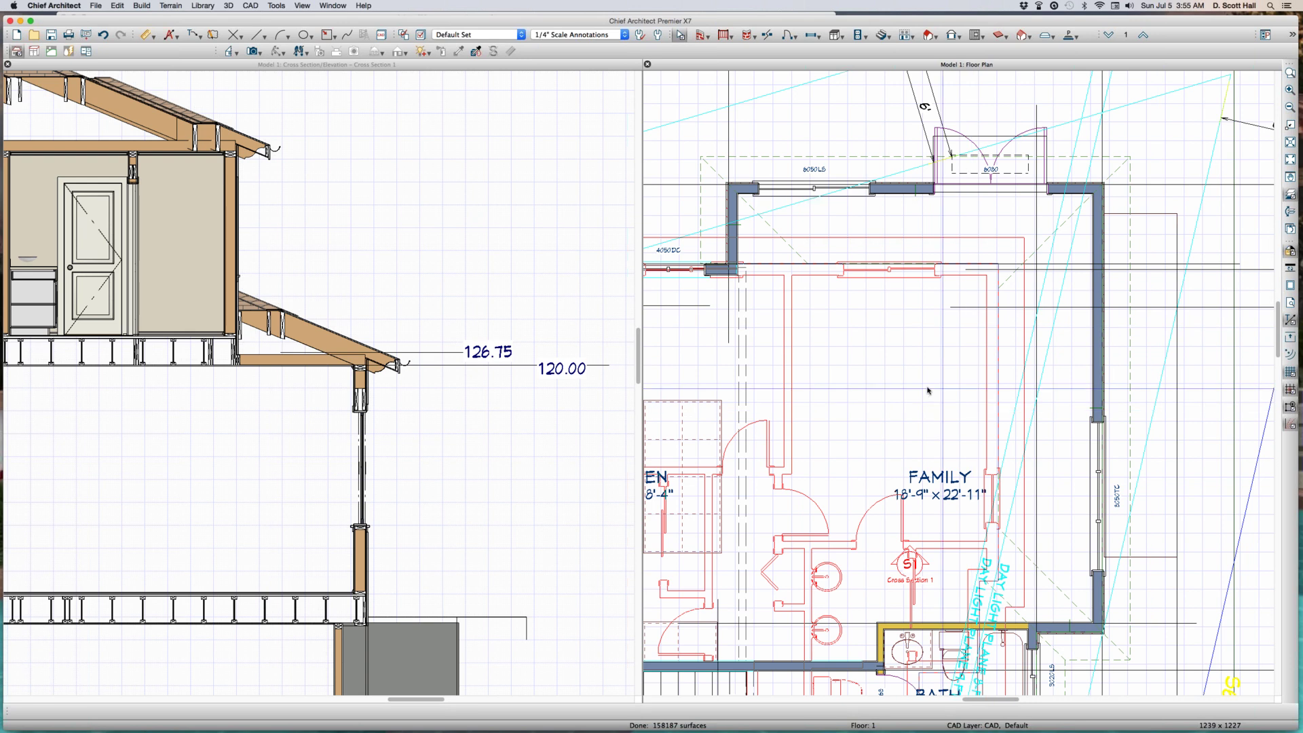
{"action": "left_click", "coordinate": [929, 391]}
{"action": "double_click", "coordinate": [928, 390]}
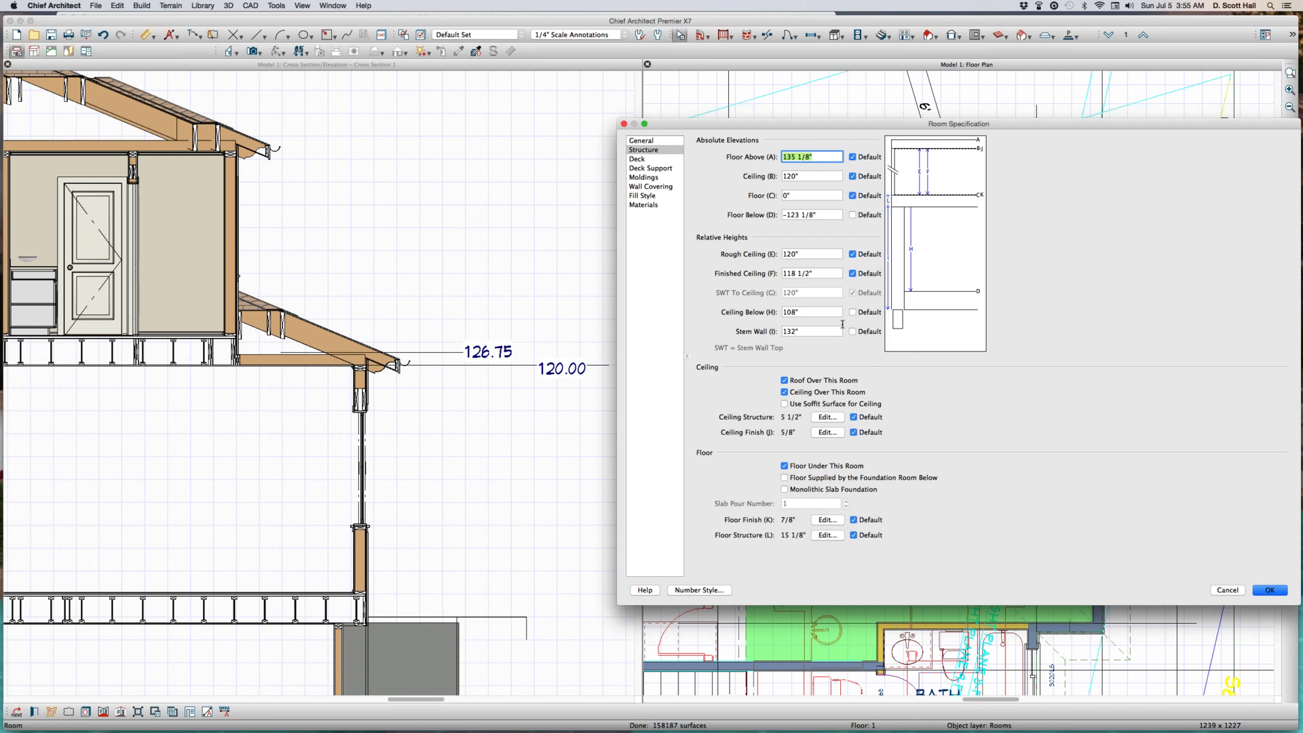
{"action": "left_click", "coordinate": [810, 254]}
{"action": "key", "text": "super+a"}
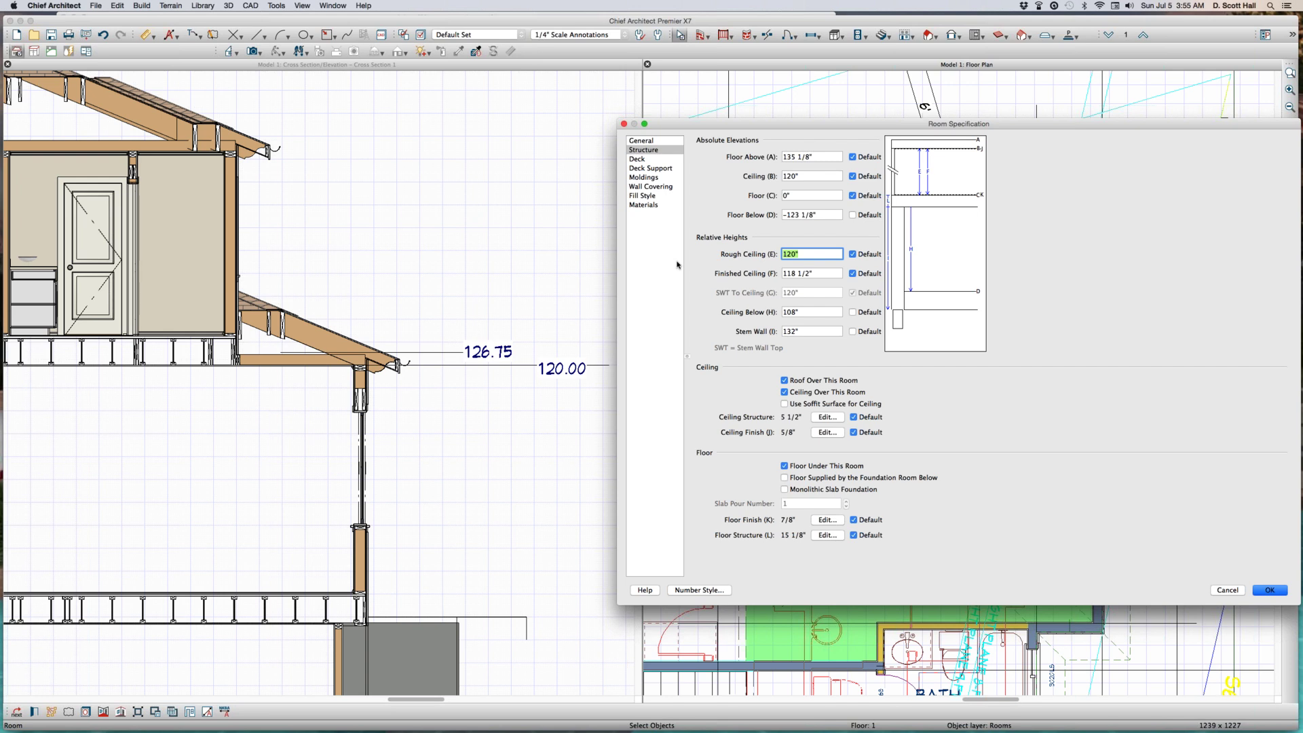
{"action": "type", "text": "121"}
{"action": "key", "text": "Return"}
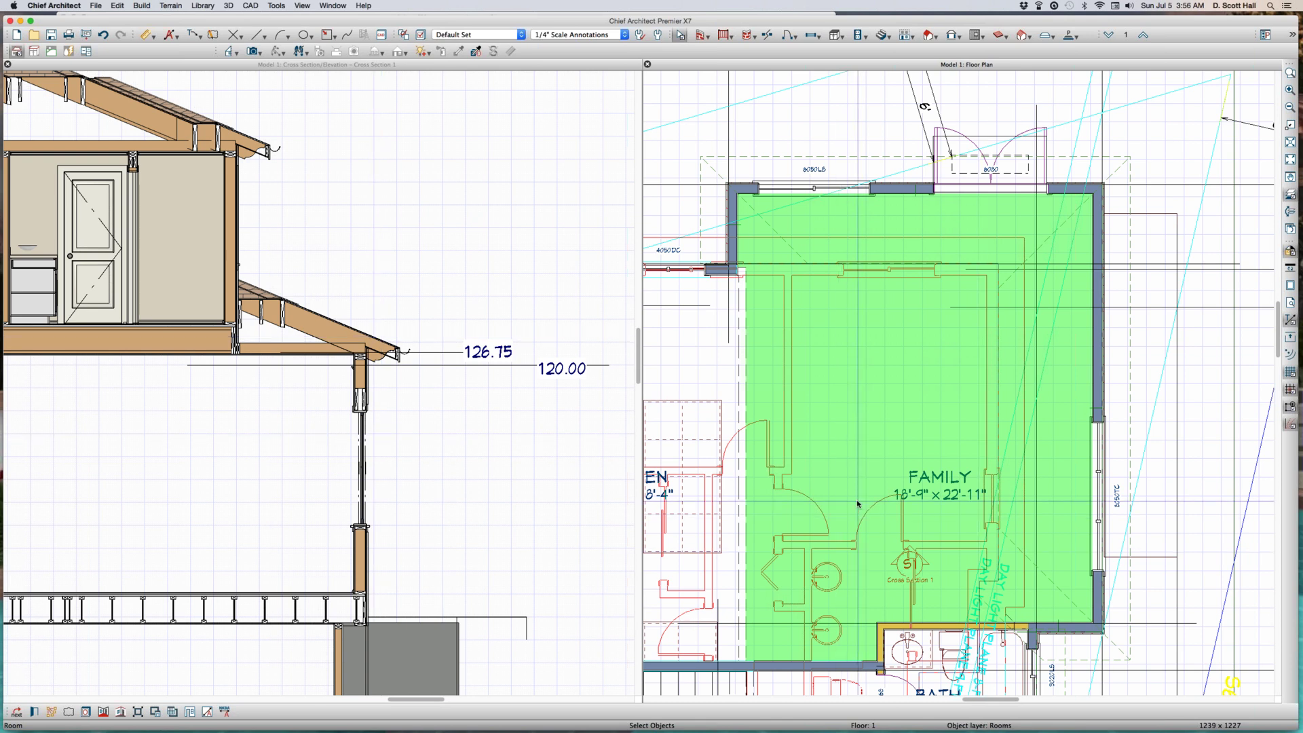
Step: Reset the Family room's rough ceiling to the default 120 inches
{"action": "double_click", "coordinate": [840, 459]}
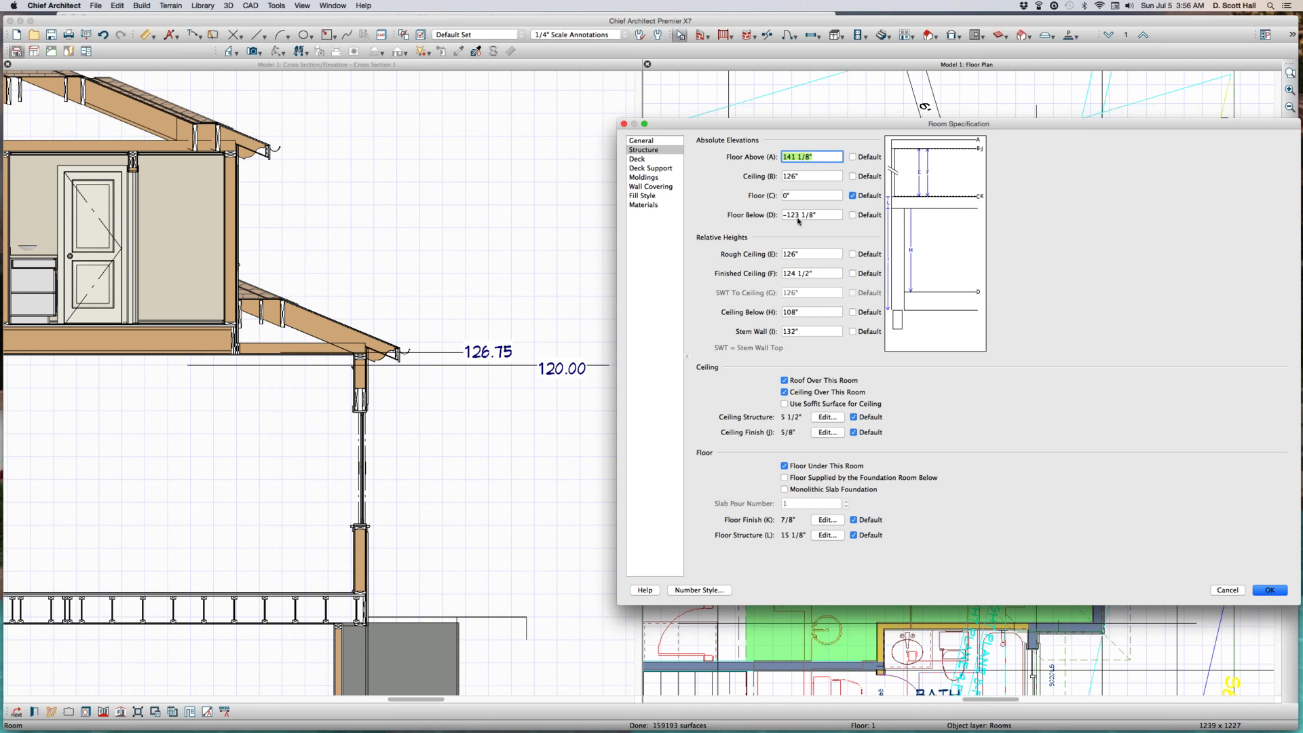
{"action": "left_click", "coordinate": [854, 255]}
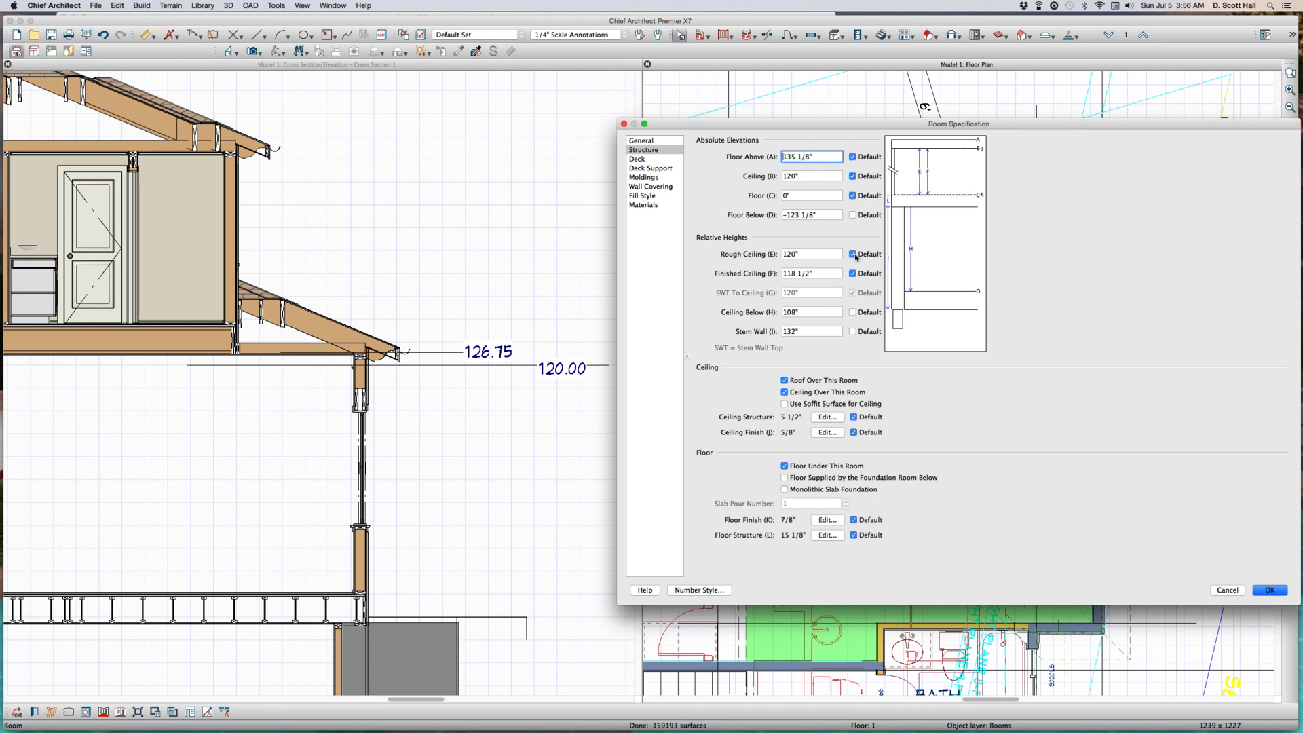
{"action": "key", "text": "Return"}
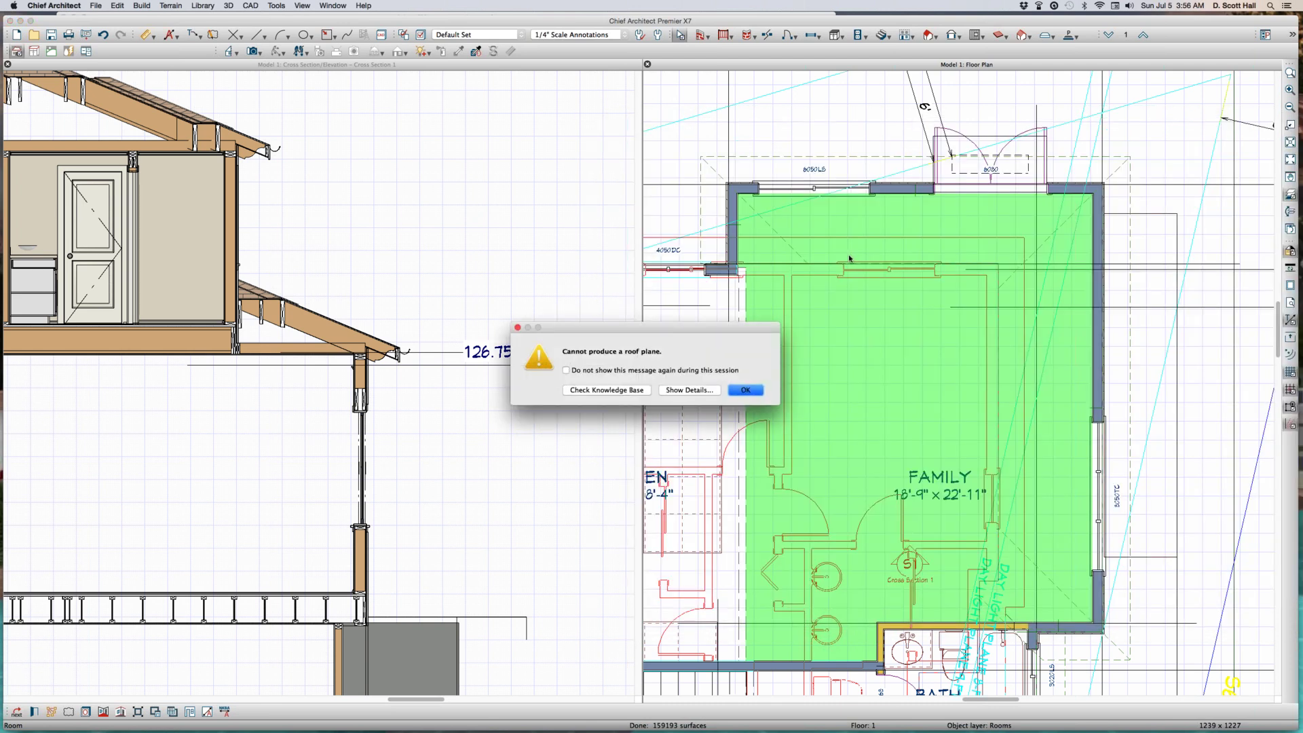
{"action": "left_click", "coordinate": [741, 396]}
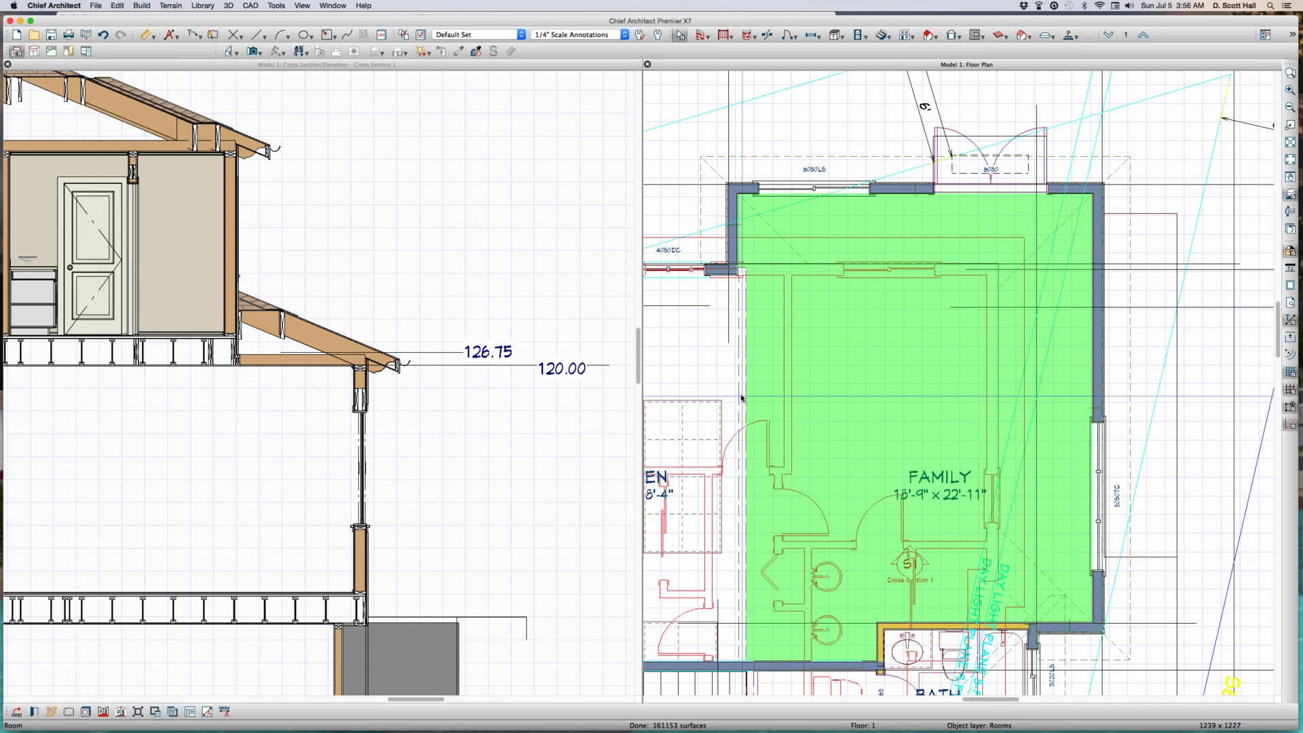
Step: Compare the low ceiling area beside the second-floor wall in the cross section with the master bedroom's extent in plan
{"action": "left_click", "coordinate": [275, 438]}
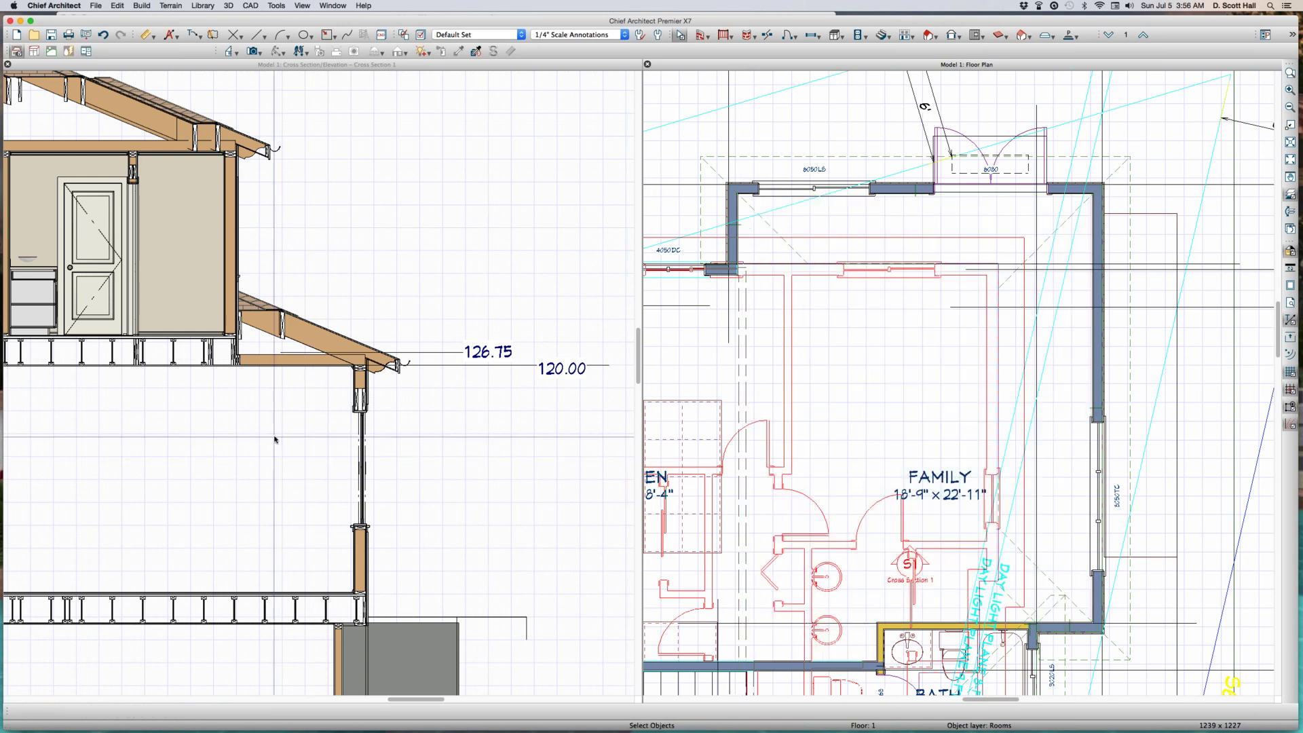
{"action": "left_click", "coordinate": [401, 378]}
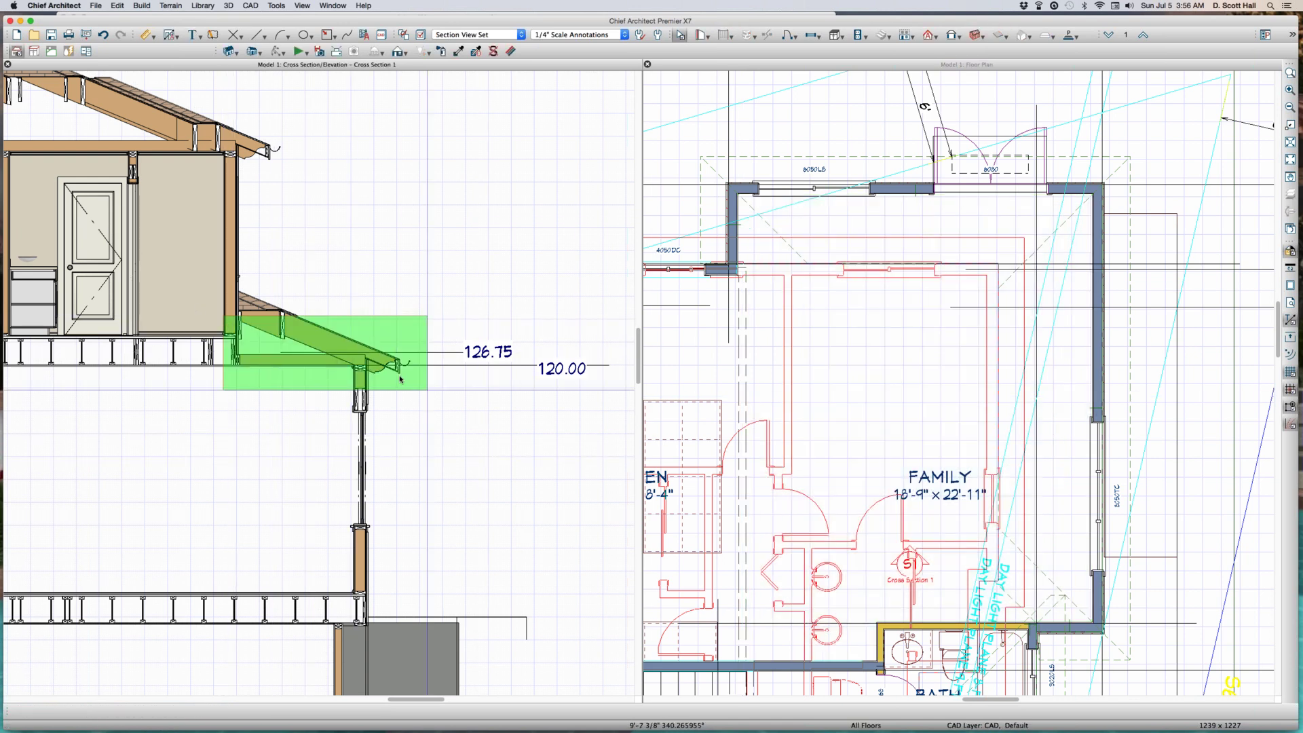
{"action": "left_click", "coordinate": [377, 378]}
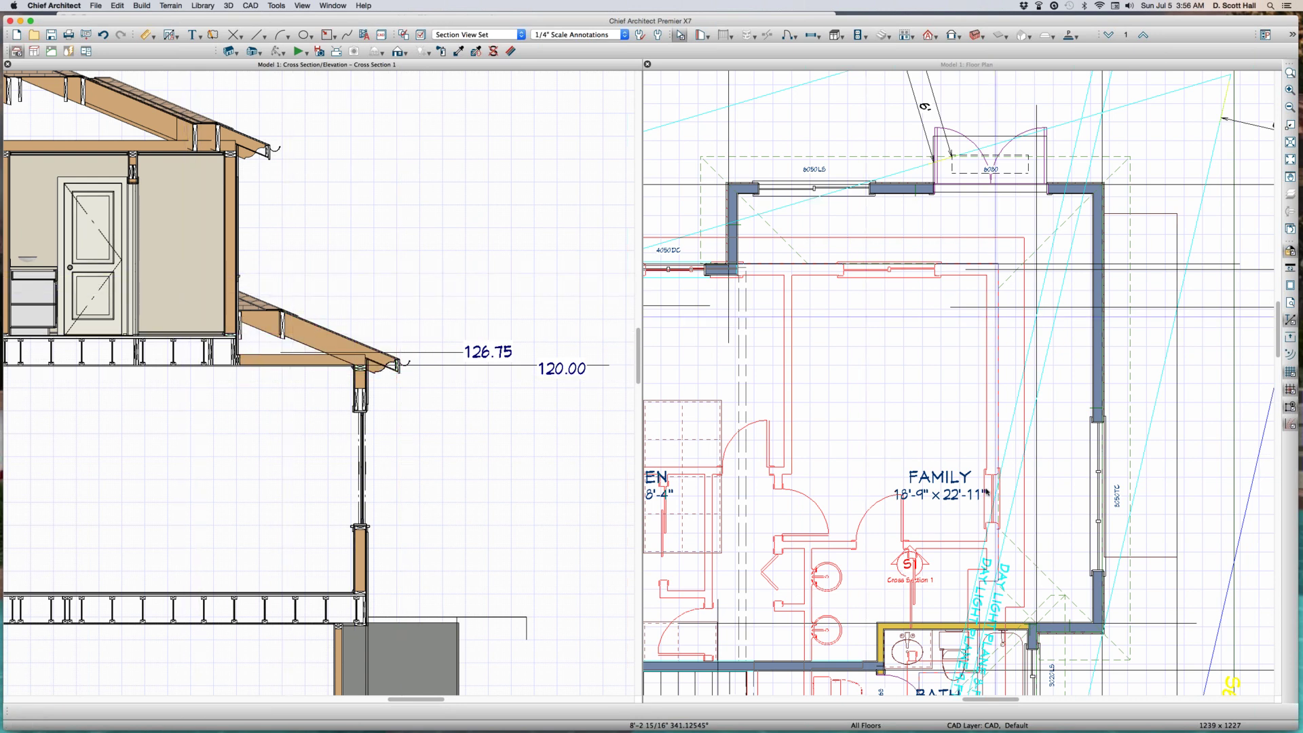
{"action": "key", "text": "Page_Up"}
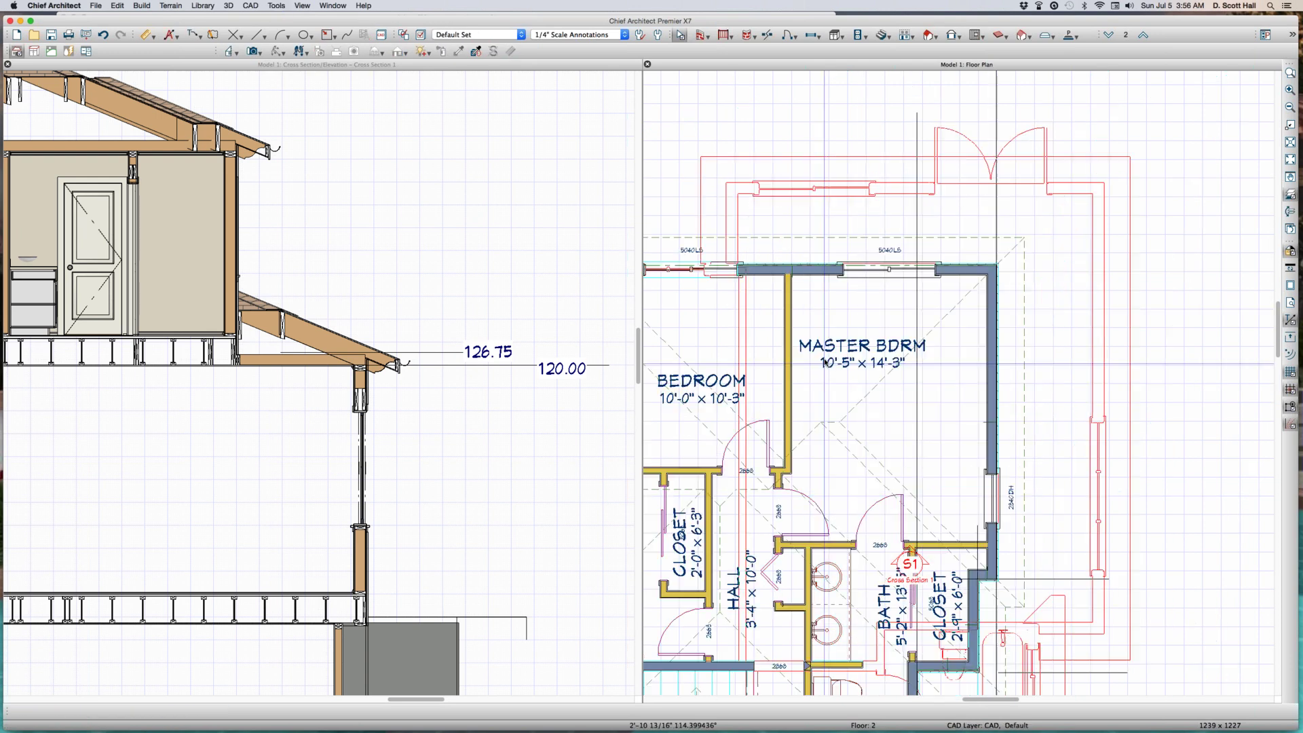
Step: Copy the Family room's four exterior walls that extend beyond the second floor up to the same position on floor 2
{"action": "key", "text": "Page_Down"}
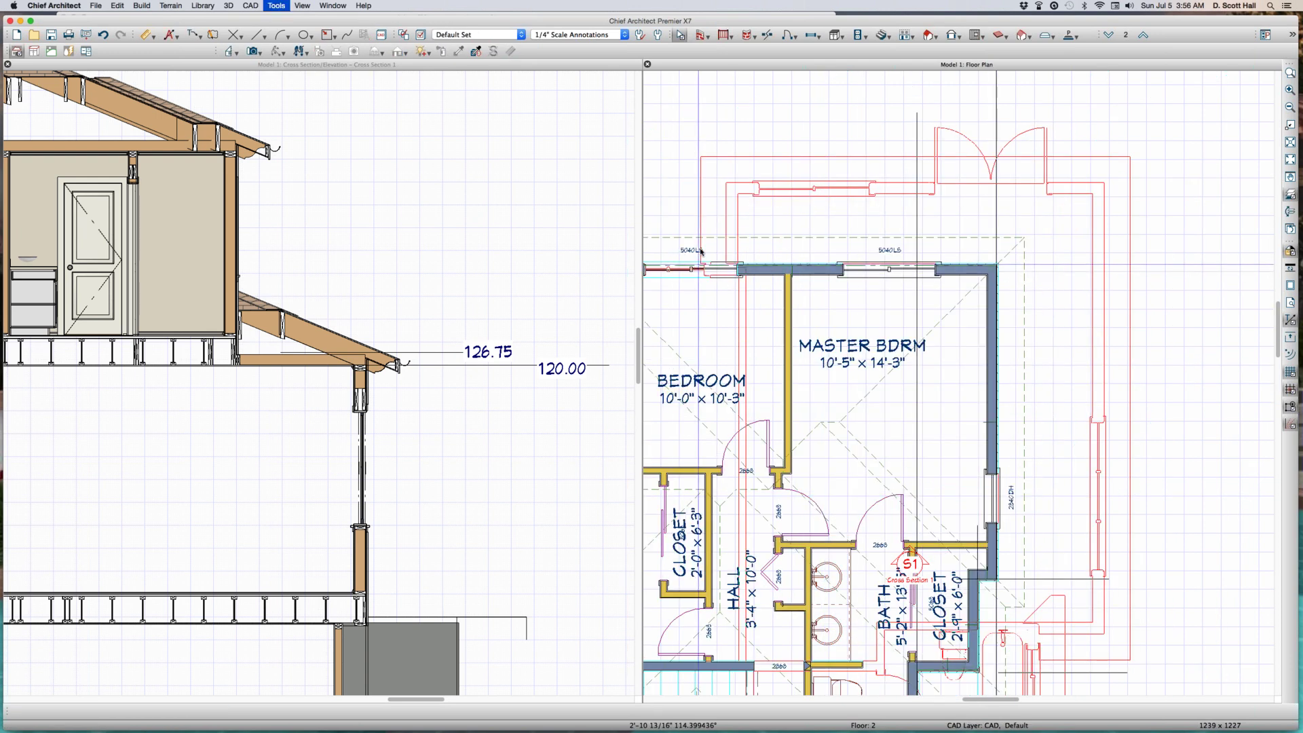
{"action": "left_click", "coordinate": [733, 224]}
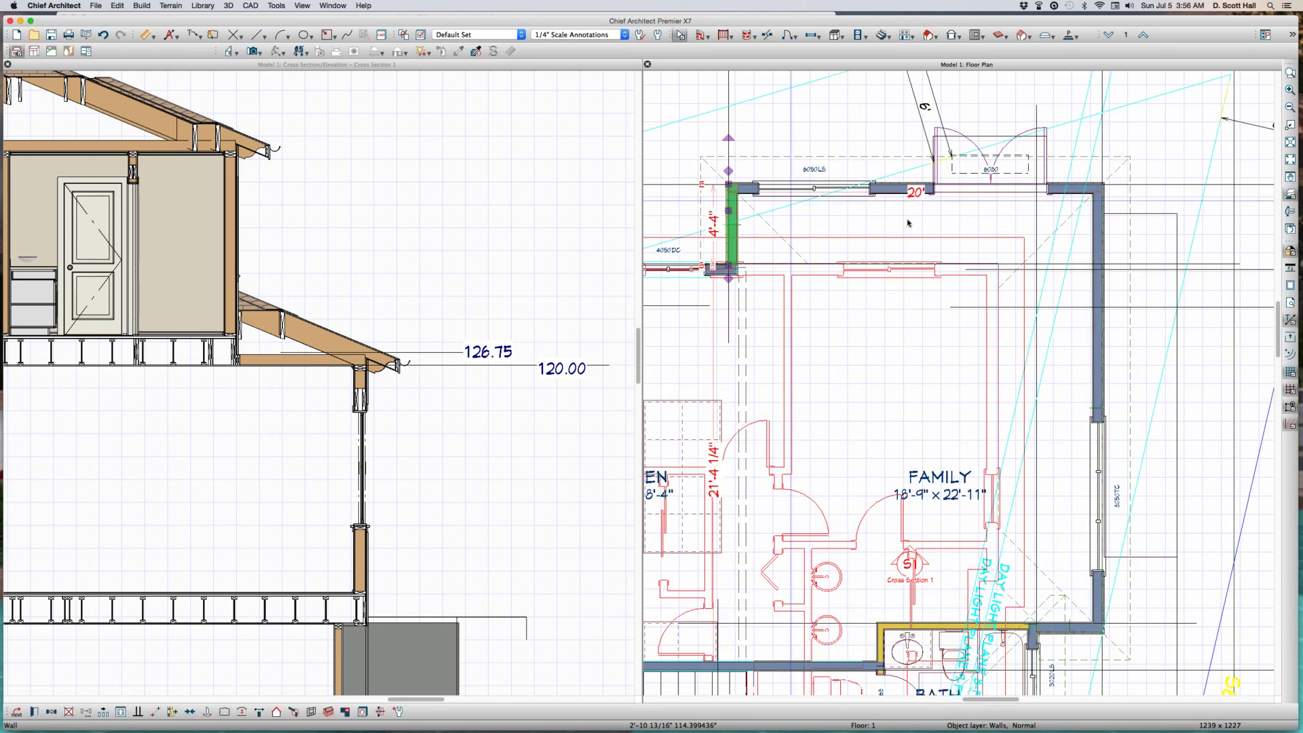
{"action": "left_click", "coordinate": [909, 188], "text": "shift"}
{"action": "left_click", "coordinate": [1100, 285], "text": "shift"}
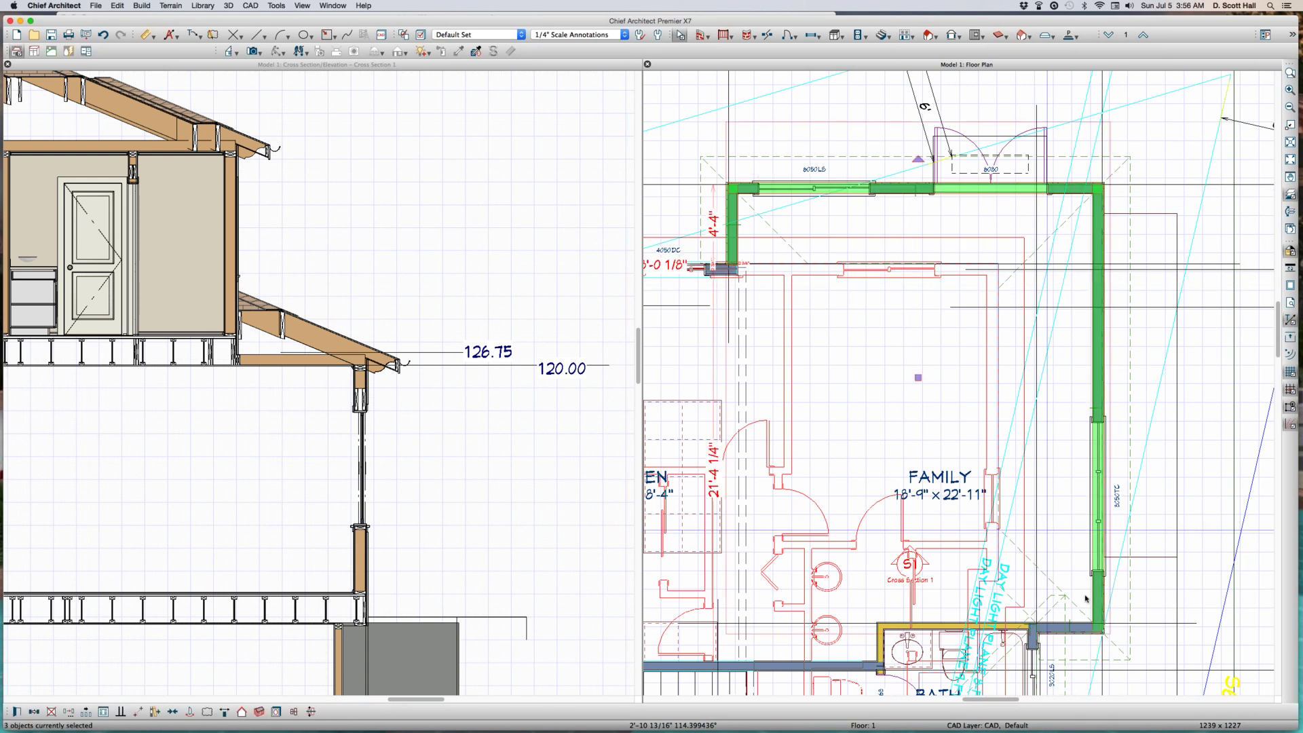
{"action": "left_click", "coordinate": [1081, 632]}
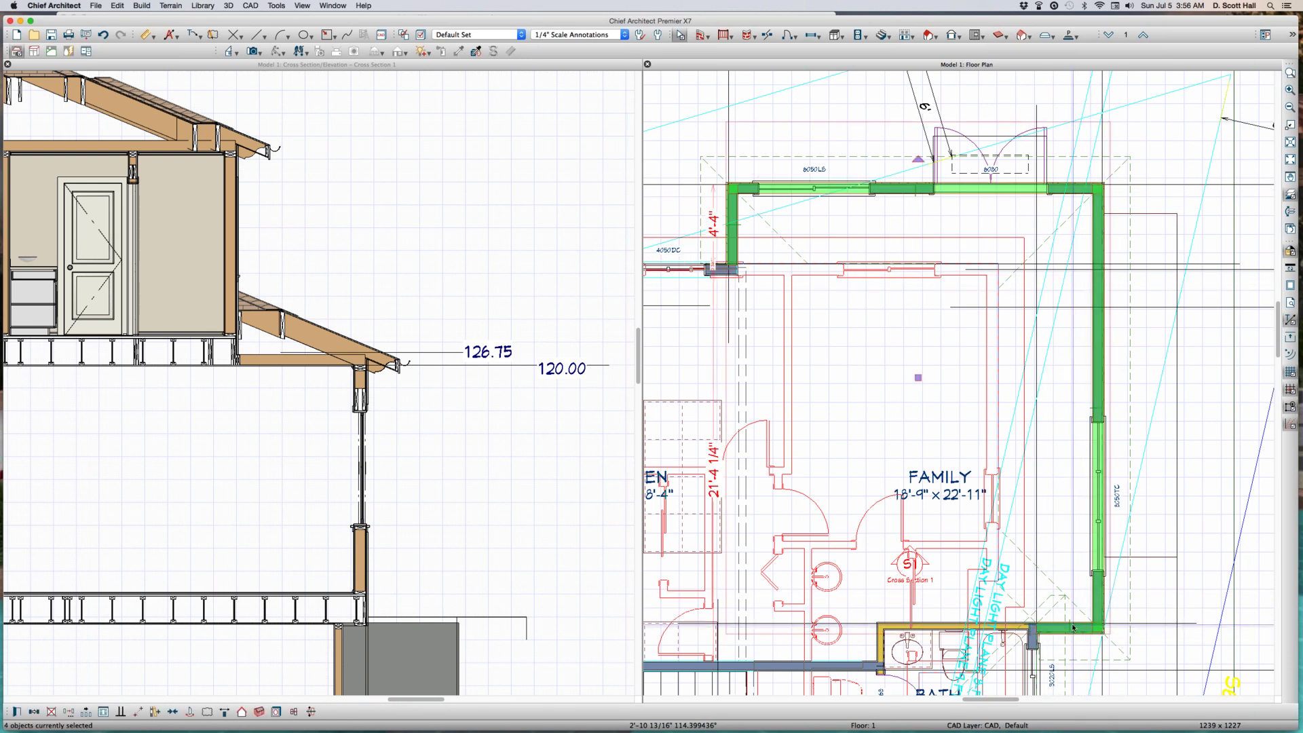
{"action": "key", "text": "Page_Up"}
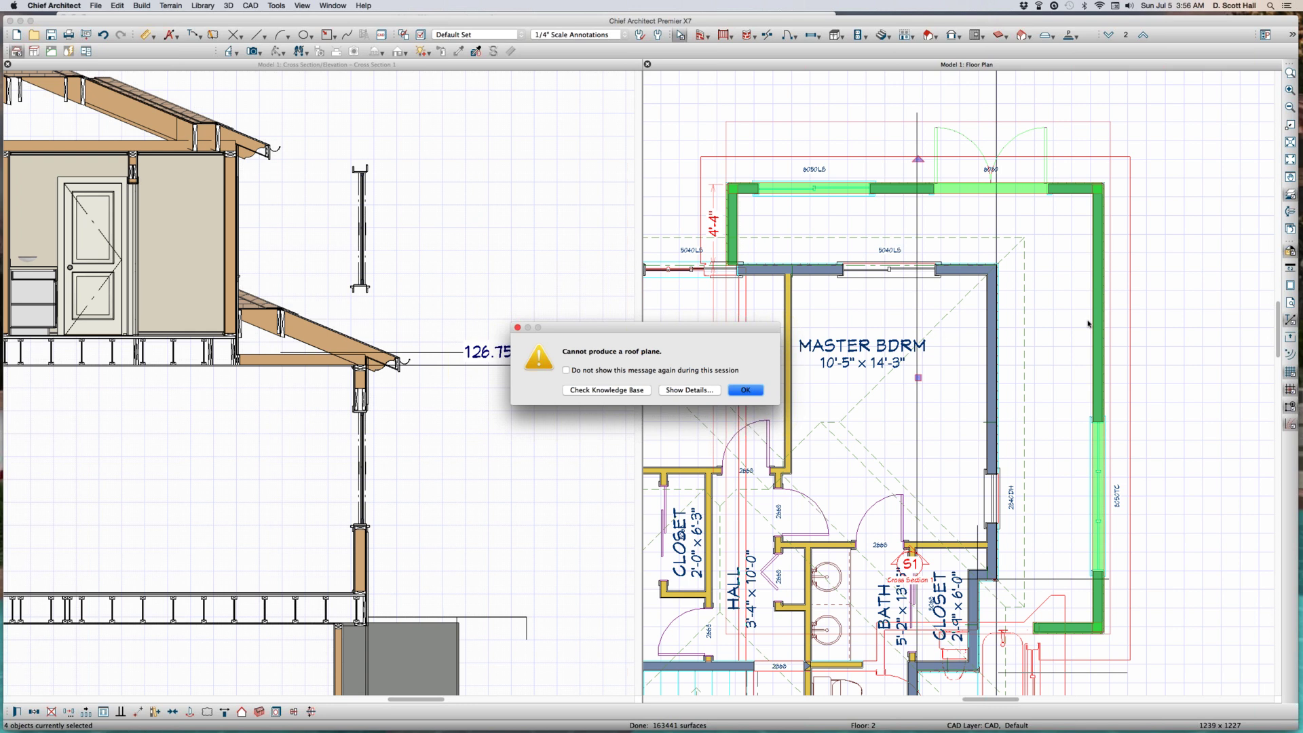
{"action": "key", "text": "Return"}
{"action": "left_click", "coordinate": [1063, 285]}
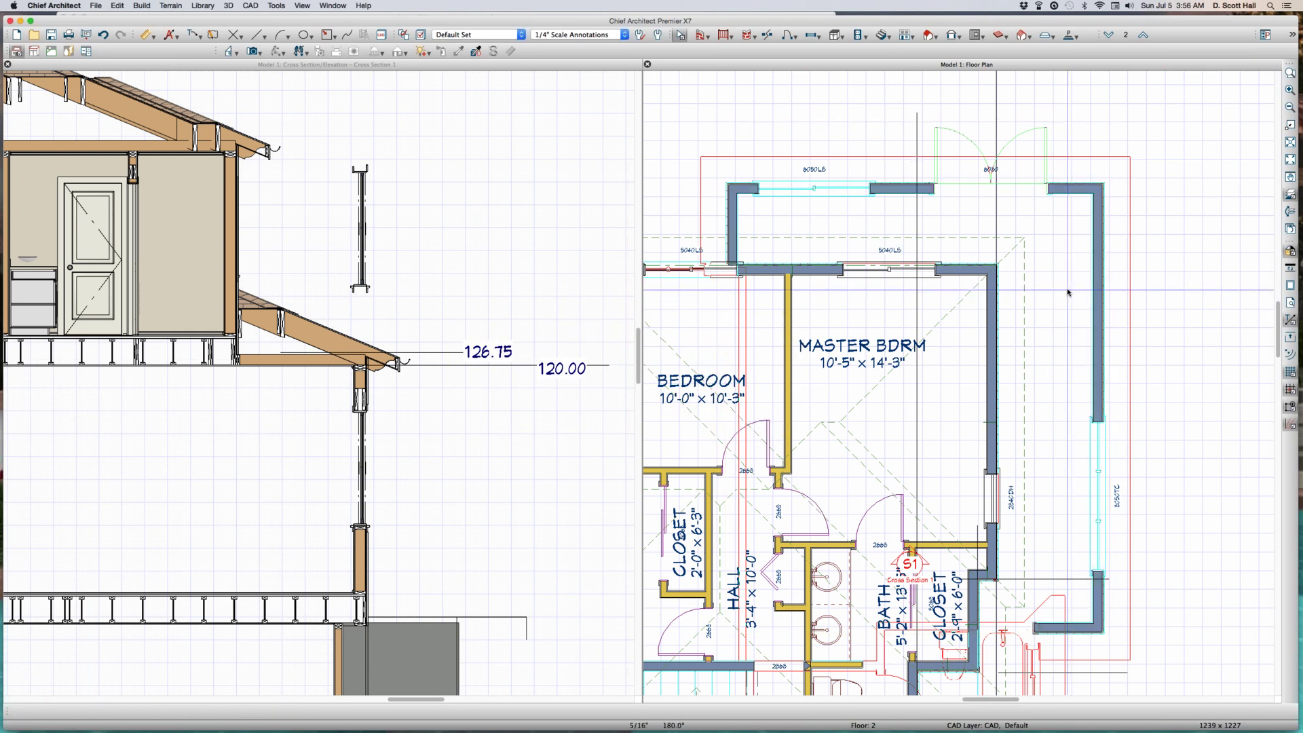
Step: Check the copied walls and the spaces beside the master bedroom for an enclosed room area on the second floor
{"action": "left_click", "coordinate": [733, 222]}
{"action": "left_click", "coordinate": [889, 187], "text": "shift"}
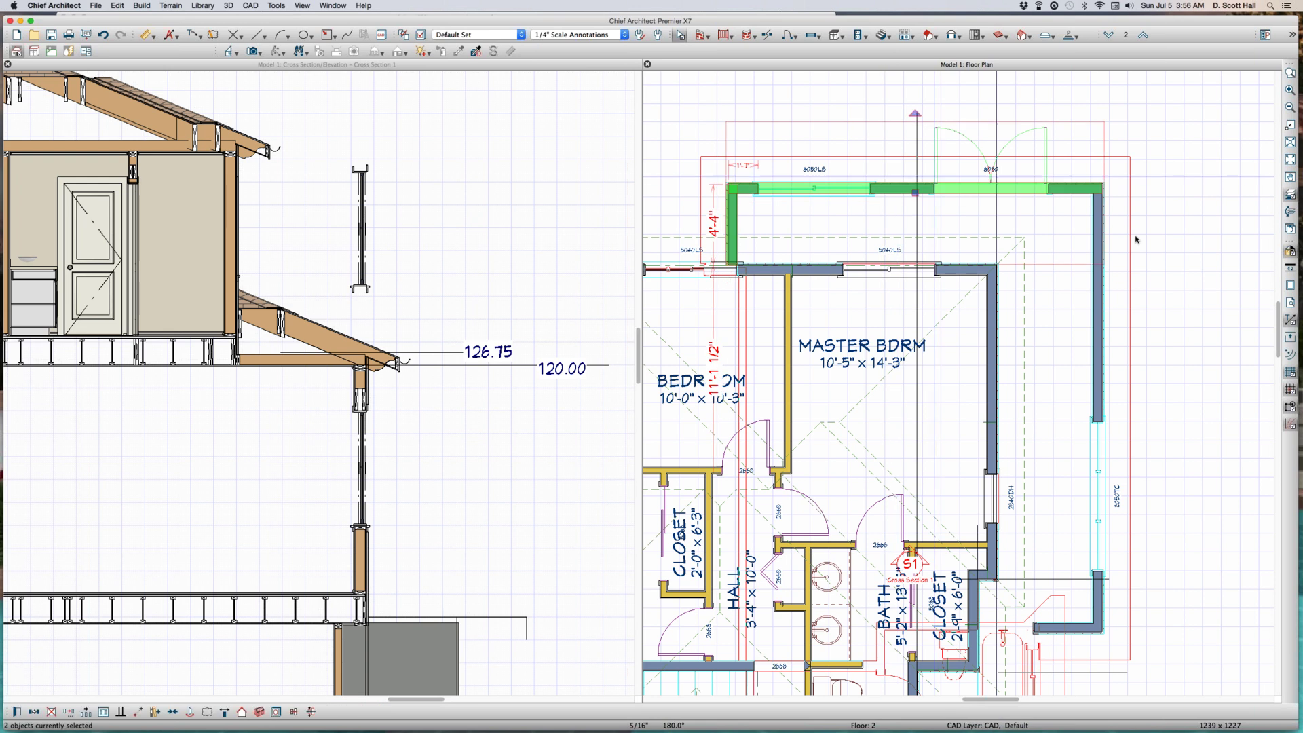
{"action": "left_click", "coordinate": [1097, 339], "text": "shift"}
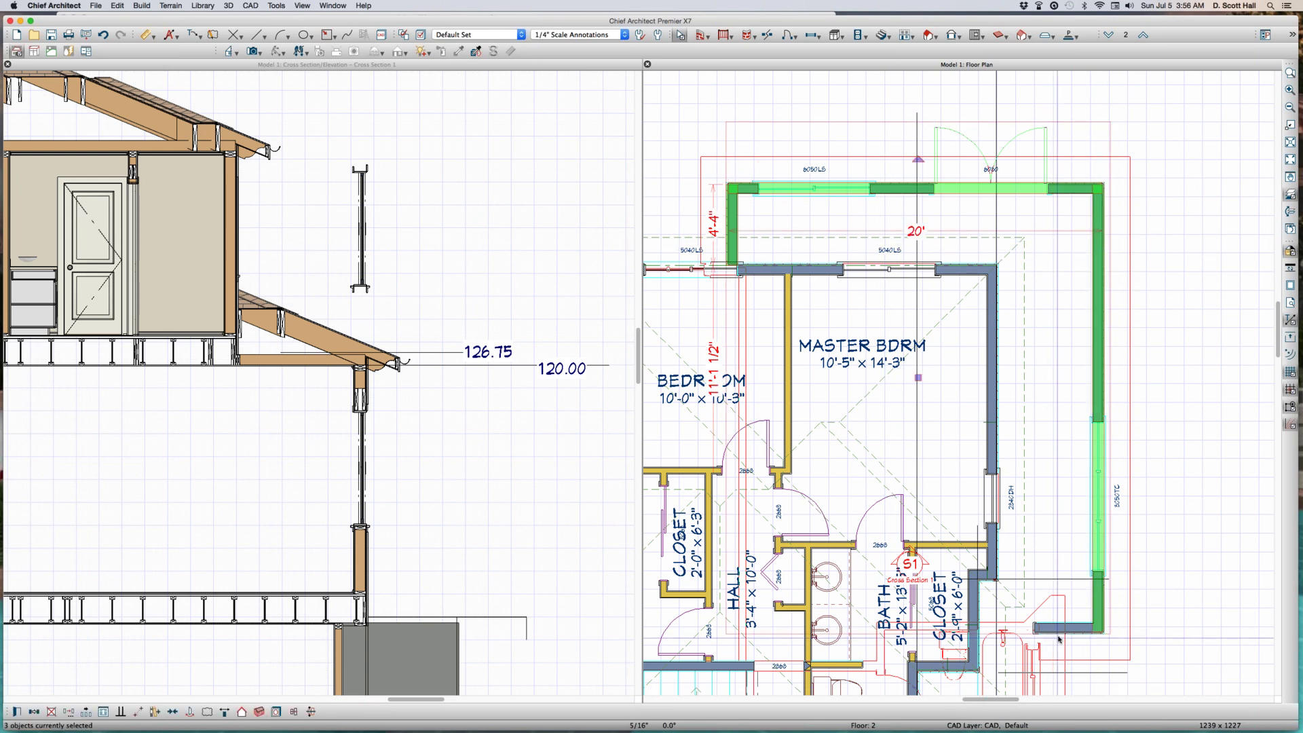
{"action": "left_click", "coordinate": [1000, 462]}
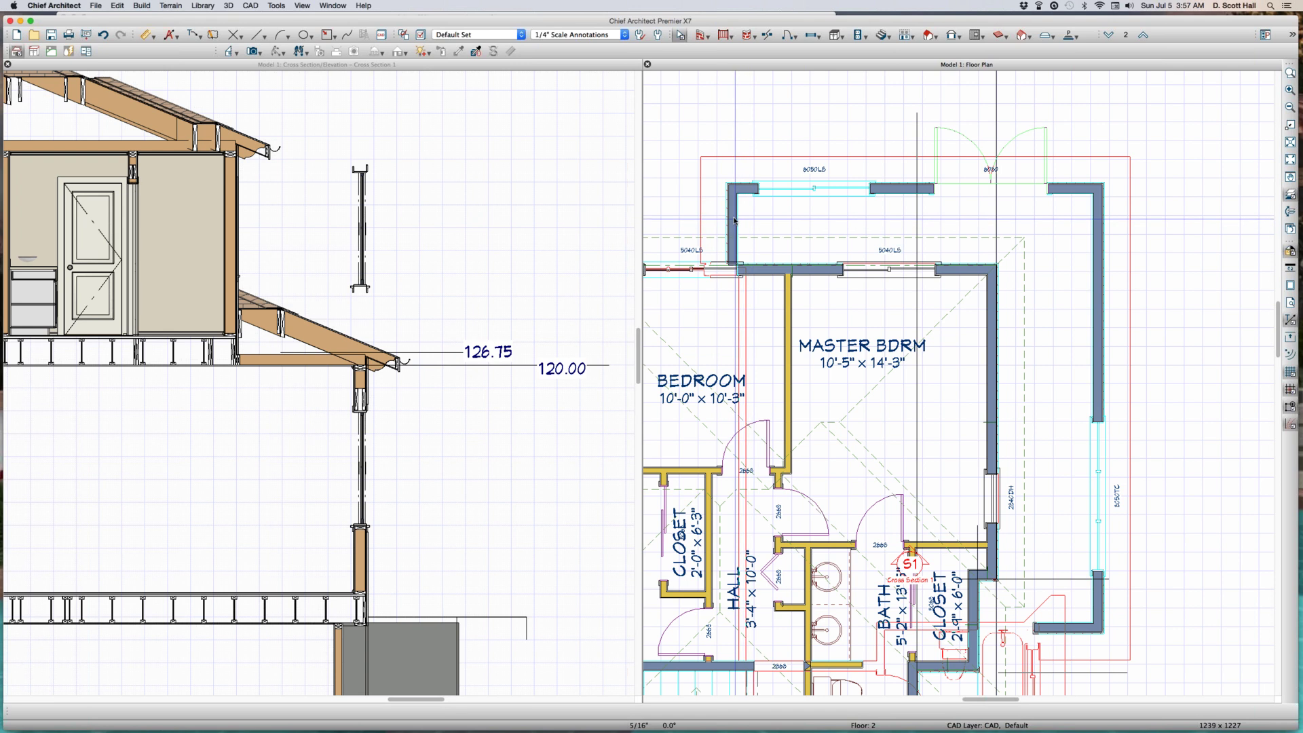
{"action": "left_click", "coordinate": [733, 241]}
{"action": "left_click", "coordinate": [697, 321]}
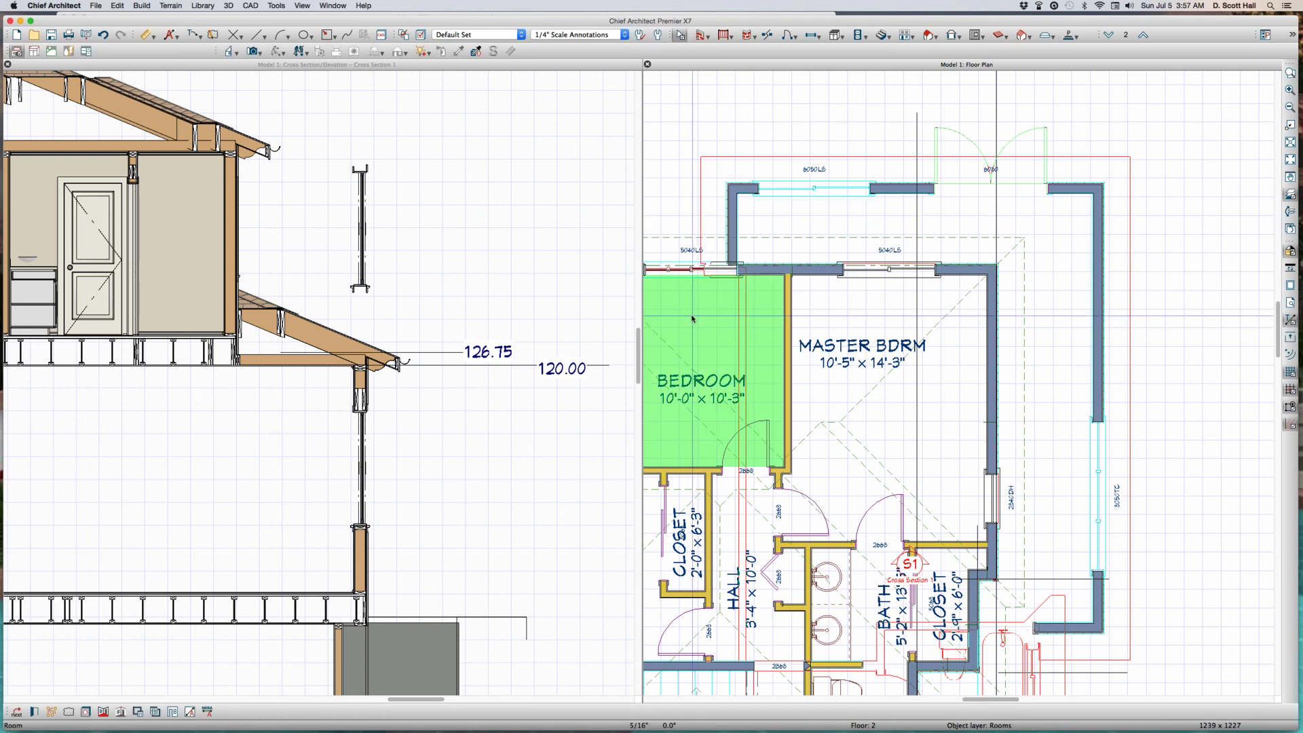
{"action": "left_click", "coordinate": [1003, 407]}
{"action": "left_click", "coordinate": [956, 412]}
{"action": "left_click", "coordinate": [1073, 328]}
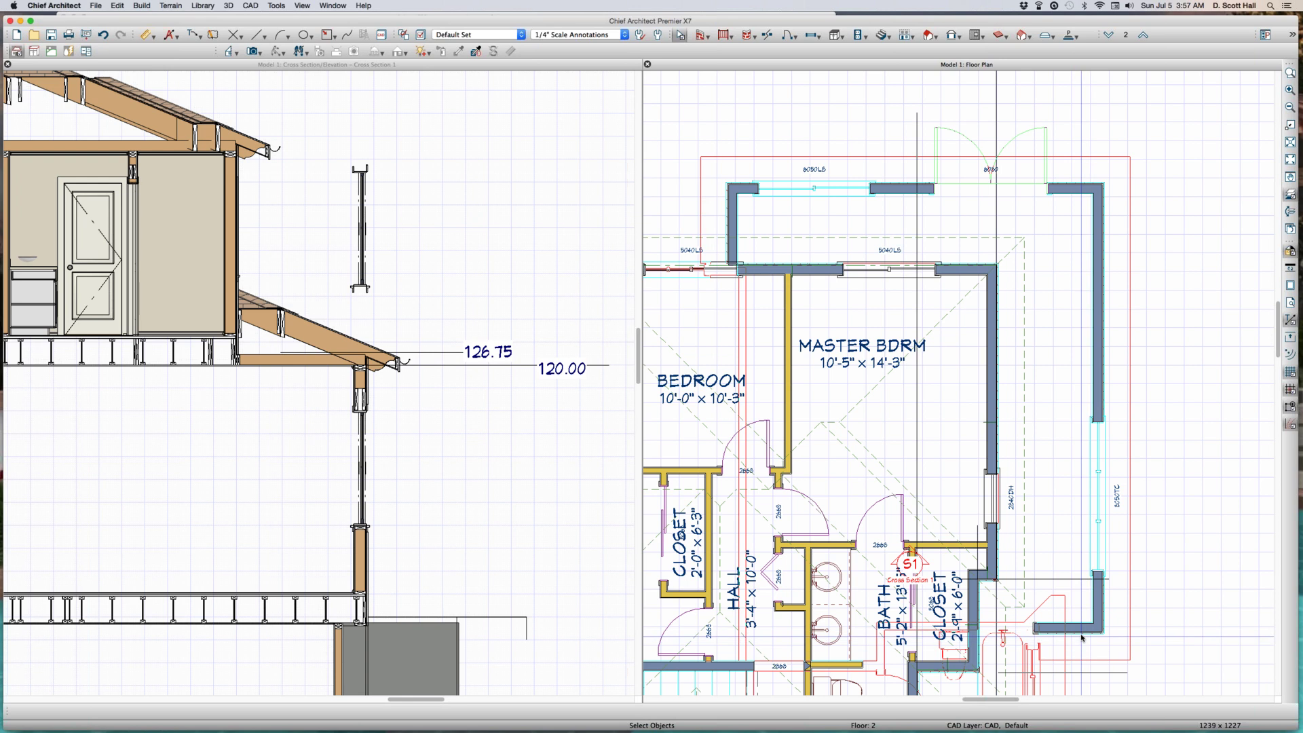
Step: Extend the short copied wall to the second-floor closet's exterior wall, and delete the windows and door copied with the walls
{"action": "left_click", "coordinate": [1050, 629]}
{"action": "left_click_drag", "start_coordinate": [1002, 632], "coordinate": [968, 614]}
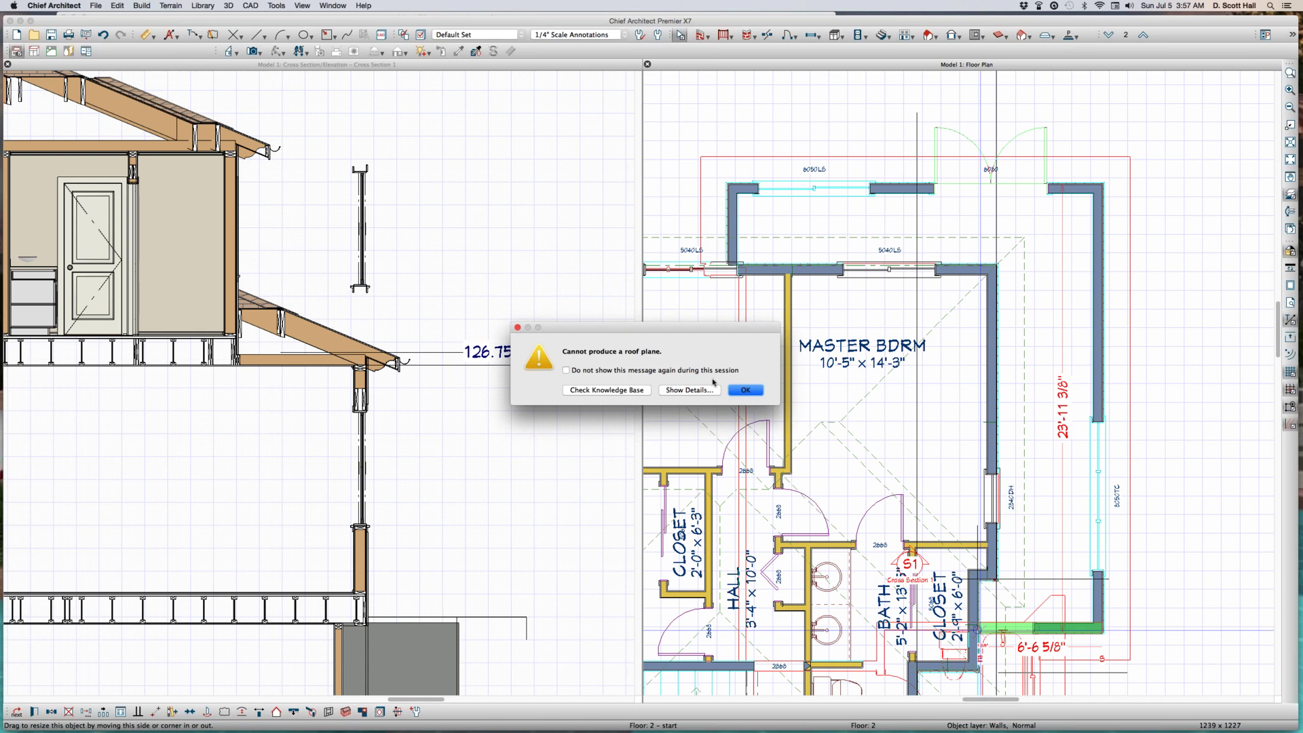
{"action": "left_click", "coordinate": [740, 391]}
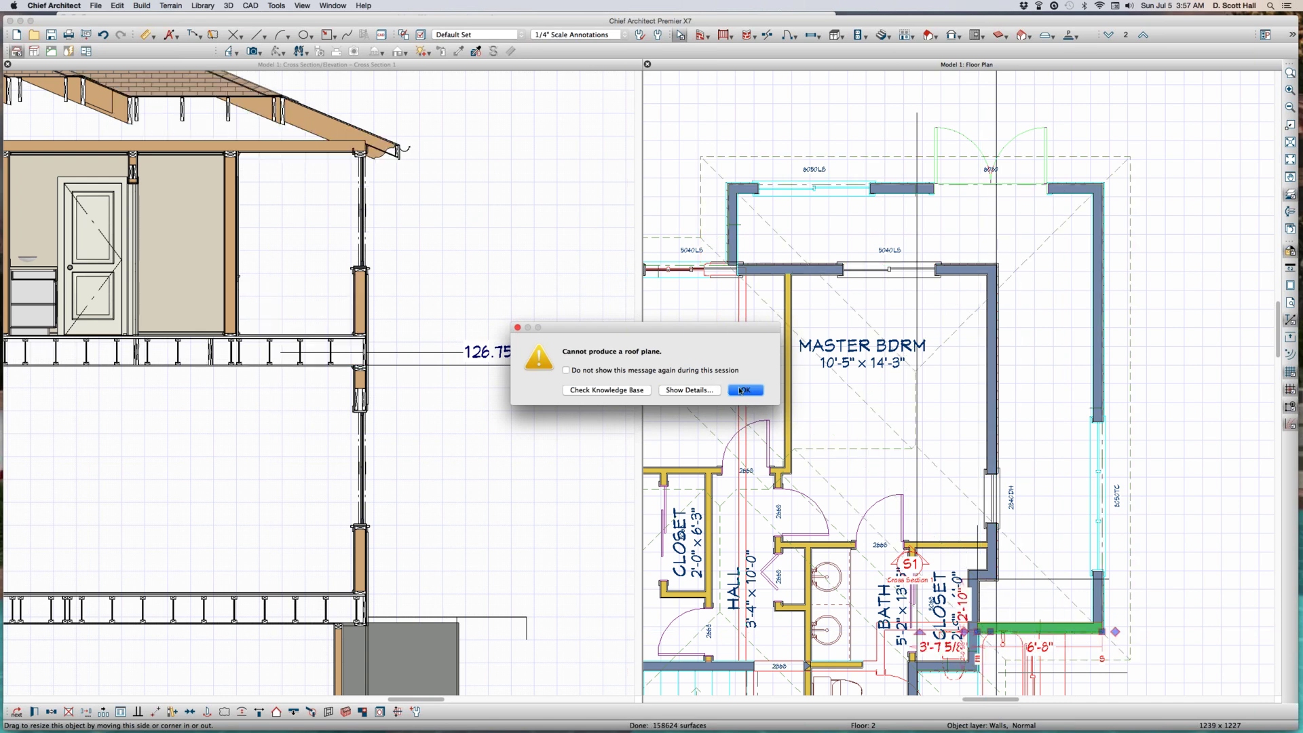
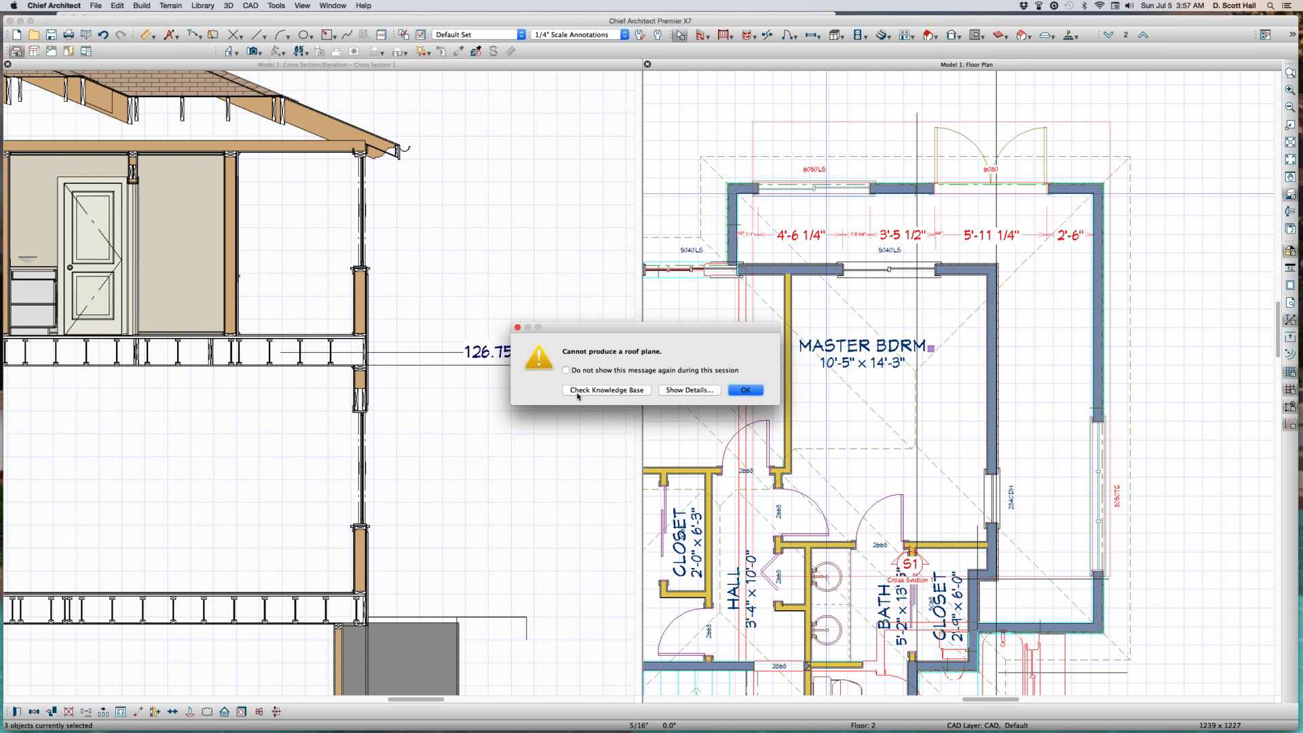
{"action": "left_click", "coordinate": [745, 390]}
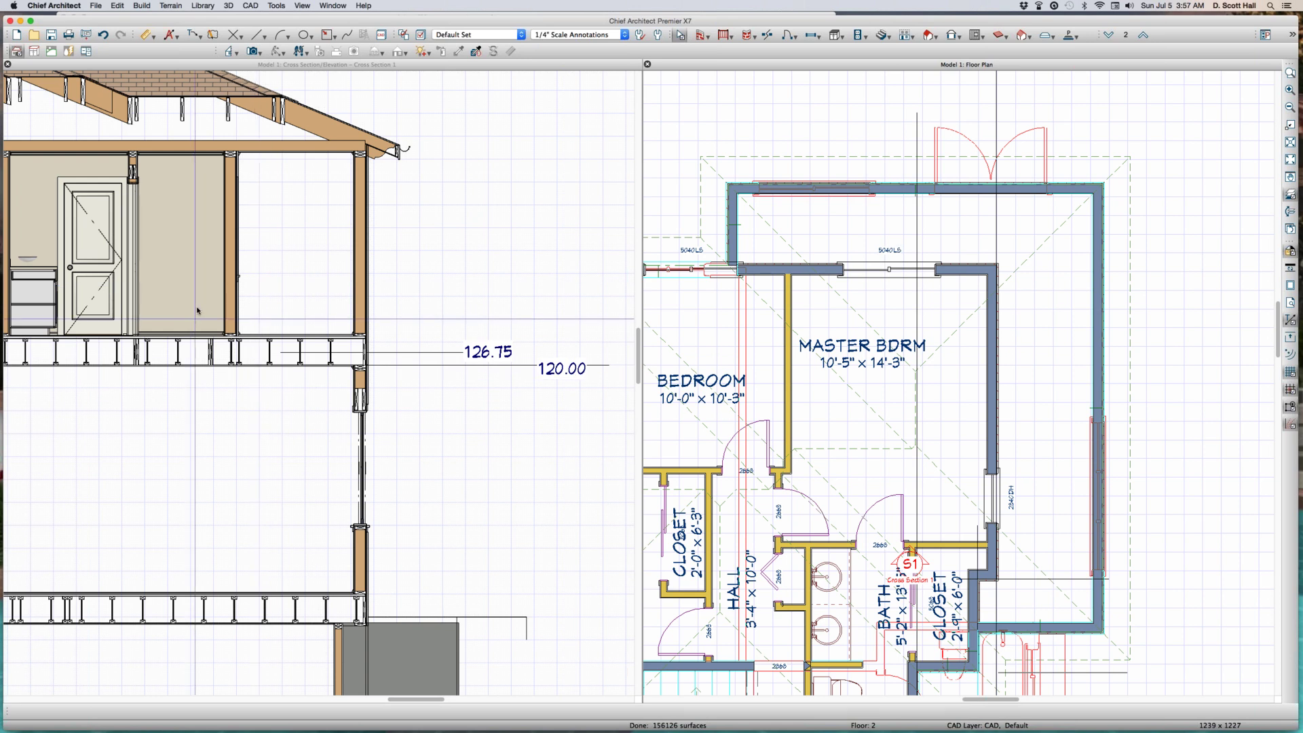
Step: Set the framing layer of the floor structure to 6 inches for the L-shaped room around the master bedroom
{"action": "scroll", "coordinate": [363, 442], "scroll_direction": "up", "scroll_amount": 1}
{"action": "scroll", "coordinate": [363, 442], "scroll_direction": "up", "scroll_amount": 1}
{"action": "left_click", "coordinate": [249, 313]}
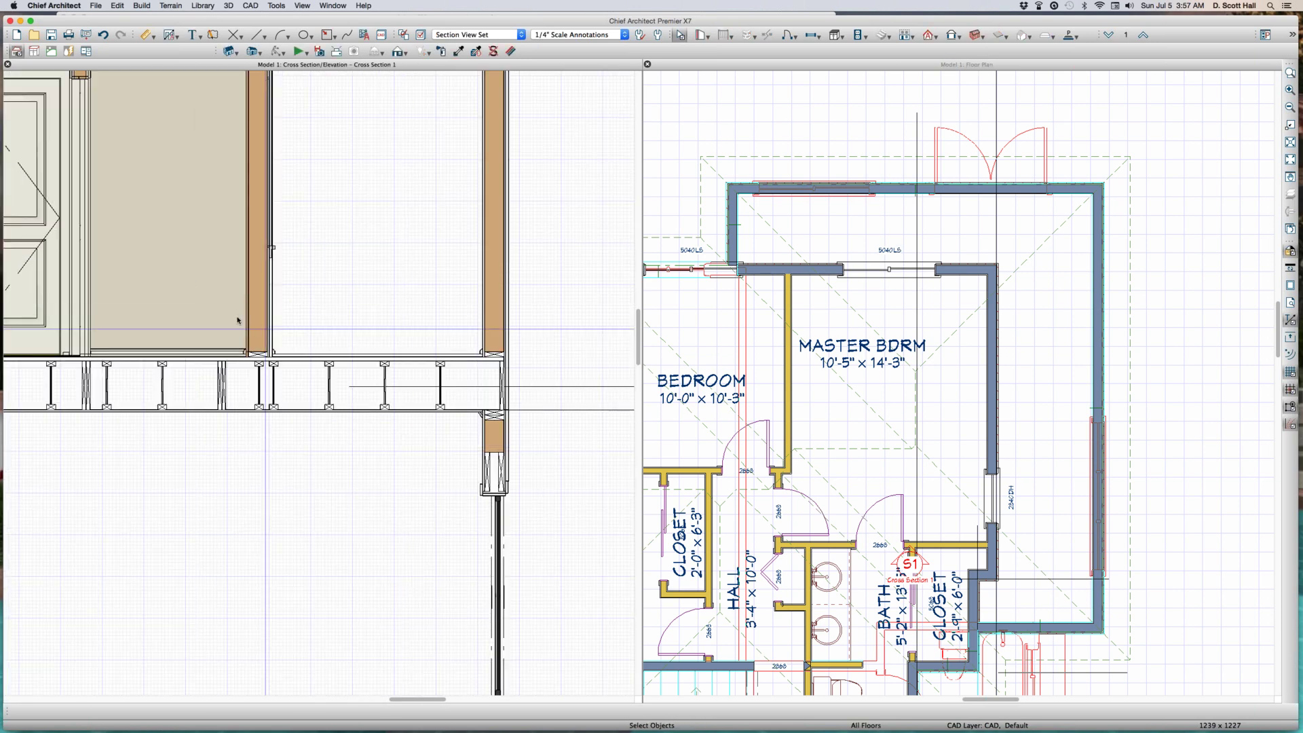
{"action": "left_click_drag", "start_coordinate": [249, 313], "coordinate": [536, 461]}
{"action": "left_click", "coordinate": [1048, 384]}
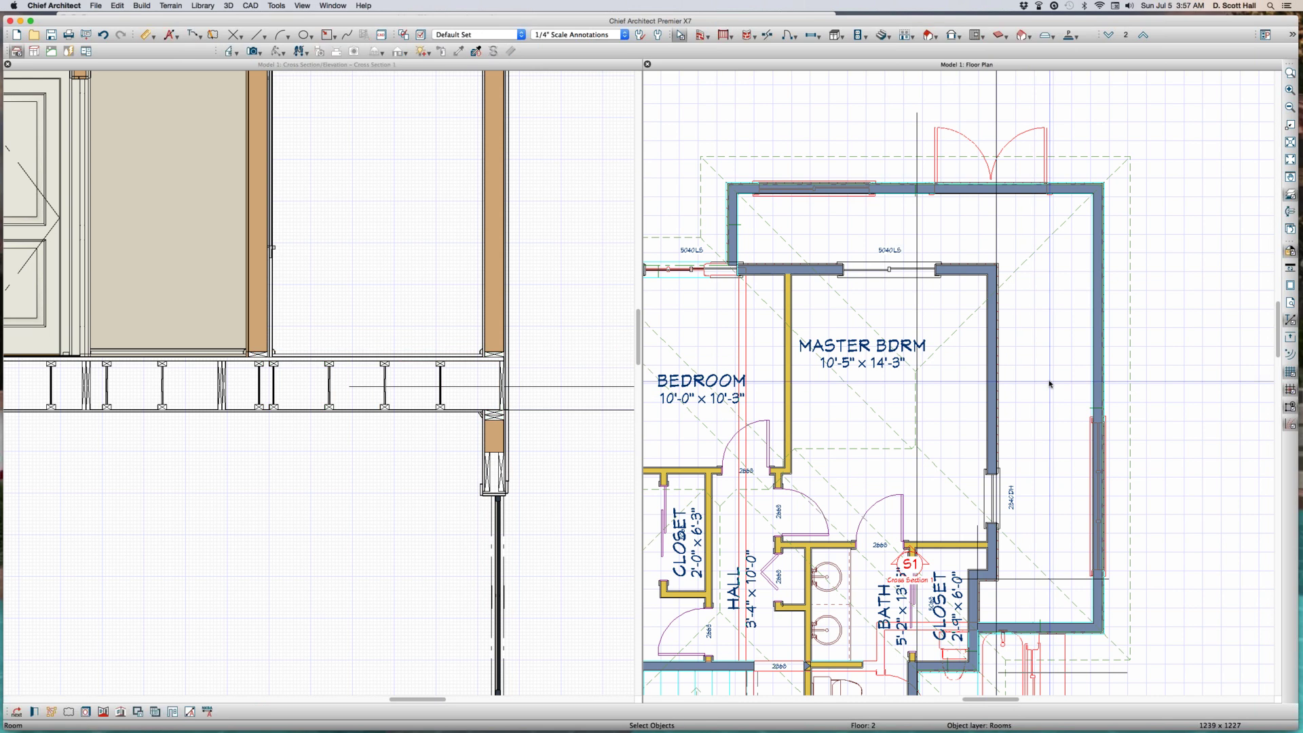
{"action": "left_click", "coordinate": [1049, 384]}
{"action": "double_click", "coordinate": [1049, 384]}
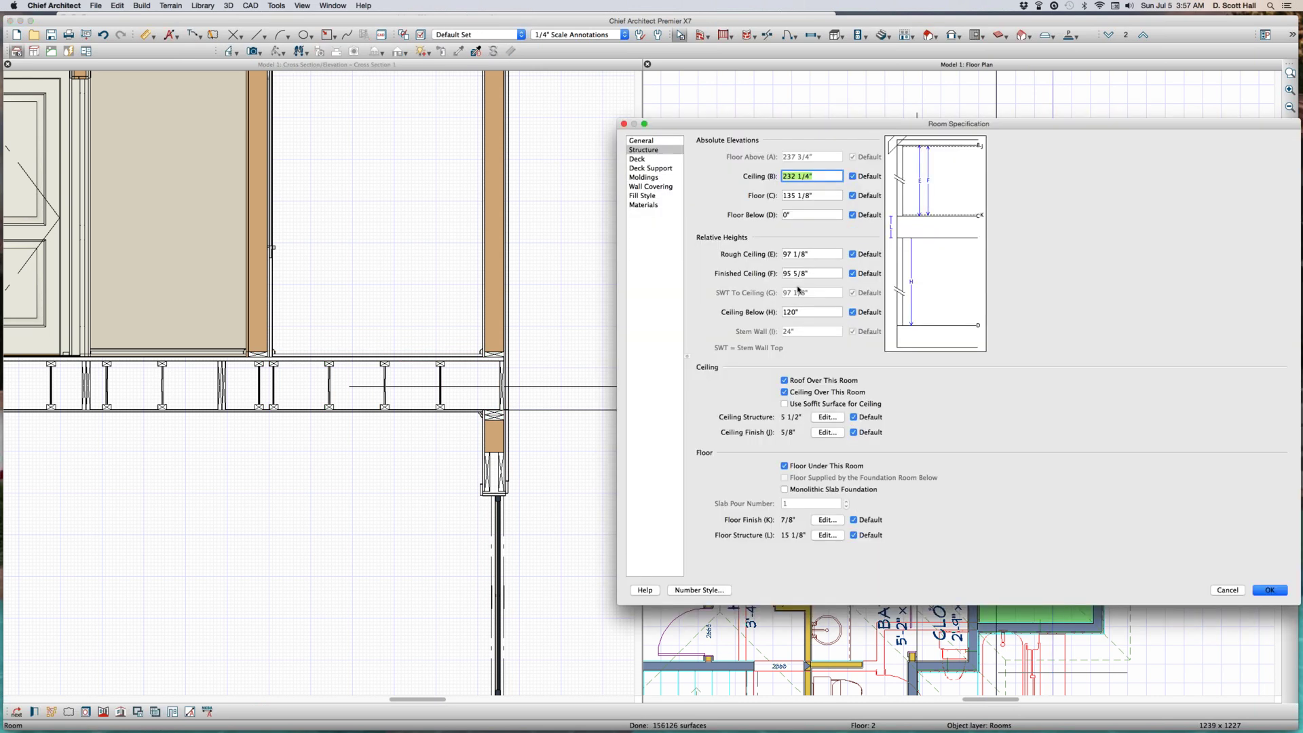
{"action": "key", "text": "Tab"}
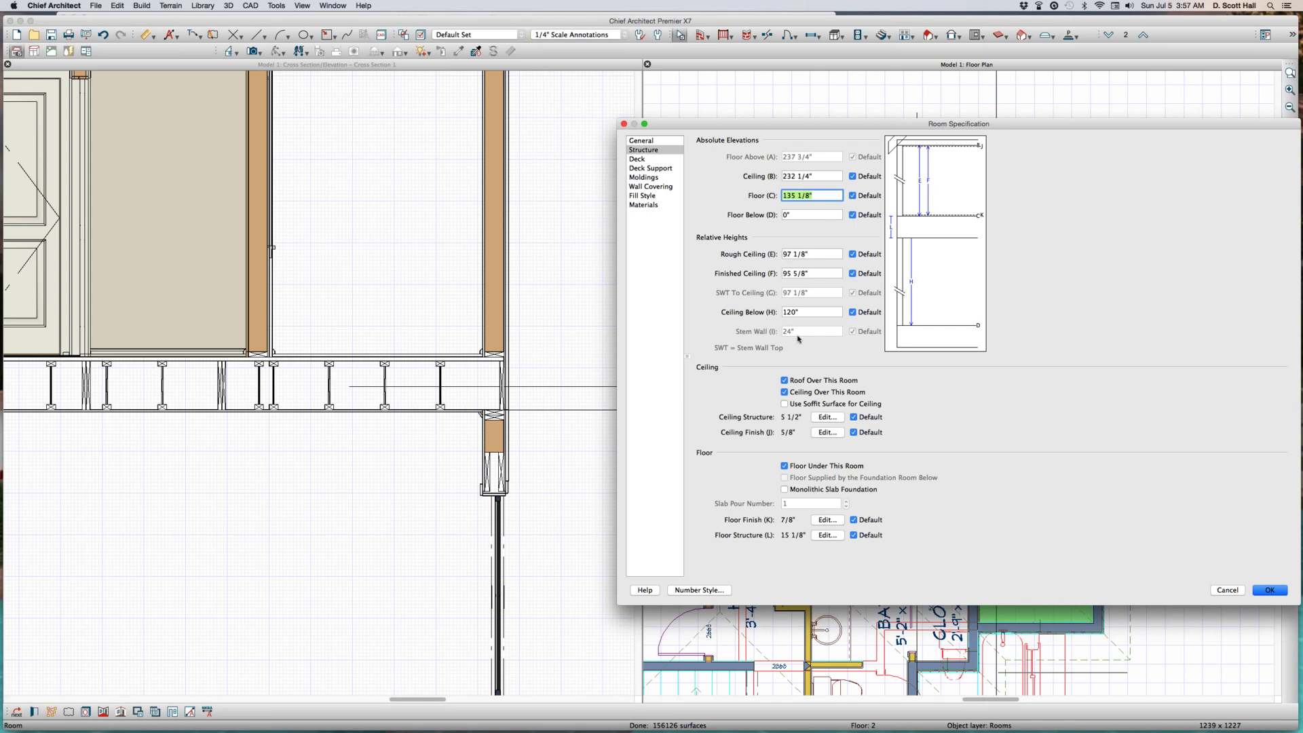
{"action": "left_click", "coordinate": [828, 536]}
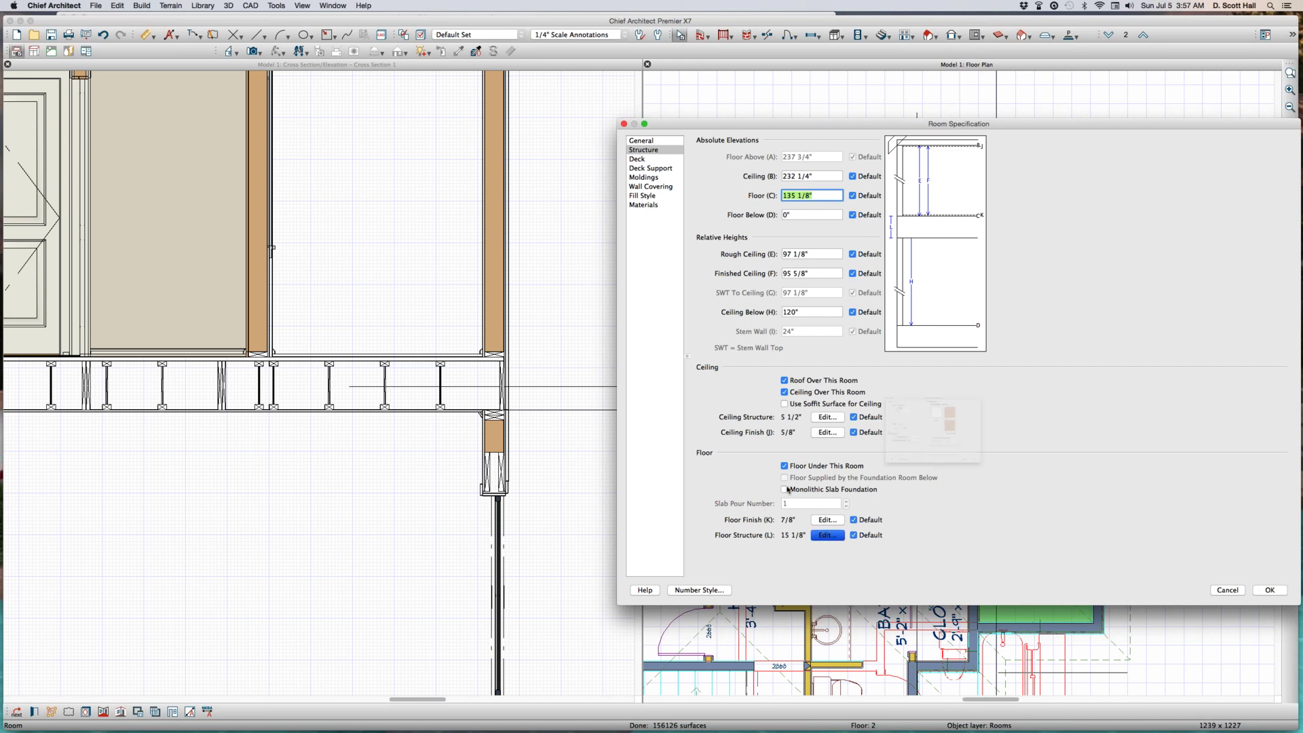
{"action": "left_click", "coordinate": [784, 346]}
{"action": "type", "text": "2"}
{"action": "type", "text": "6"}
{"action": "key", "text": "Tab"}
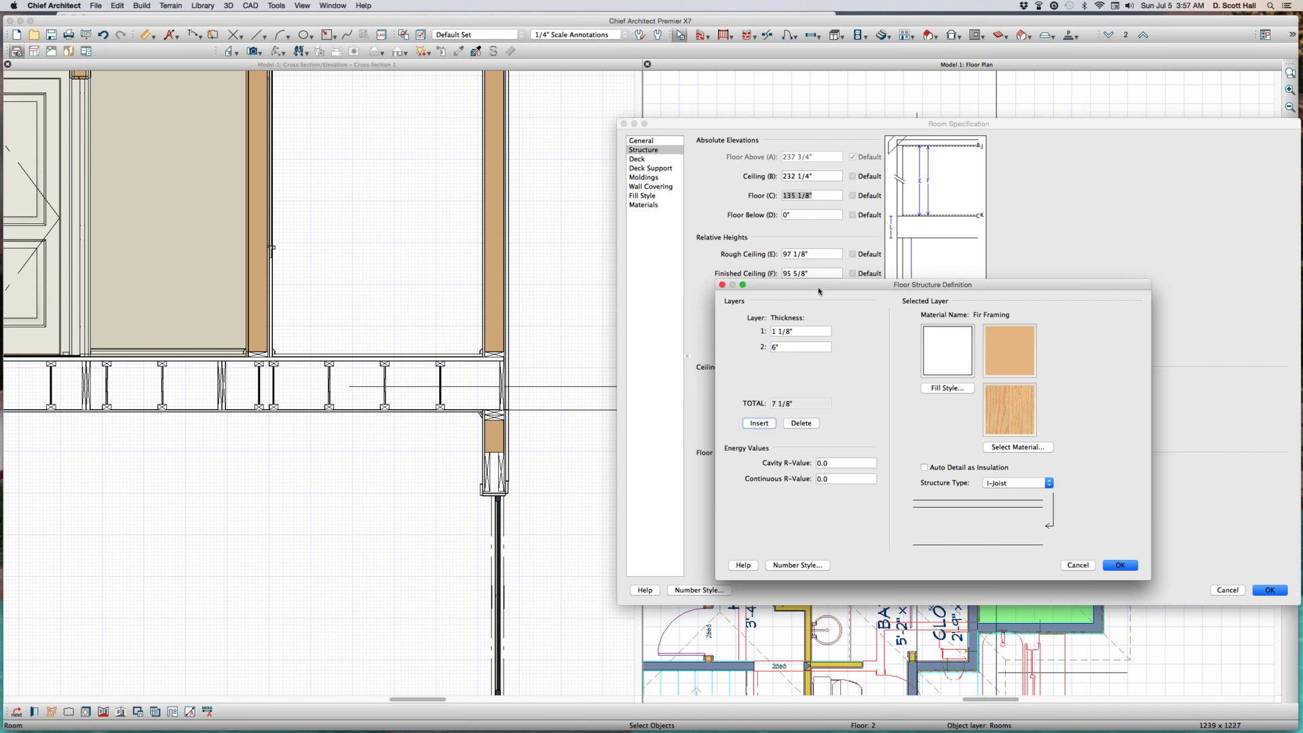
{"action": "left_click", "coordinate": [1110, 568]}
Step: Set the L-shaped room's absolute floor elevation to 135 1/8 inches and apply the room settings
{"action": "key", "text": "super+a"}
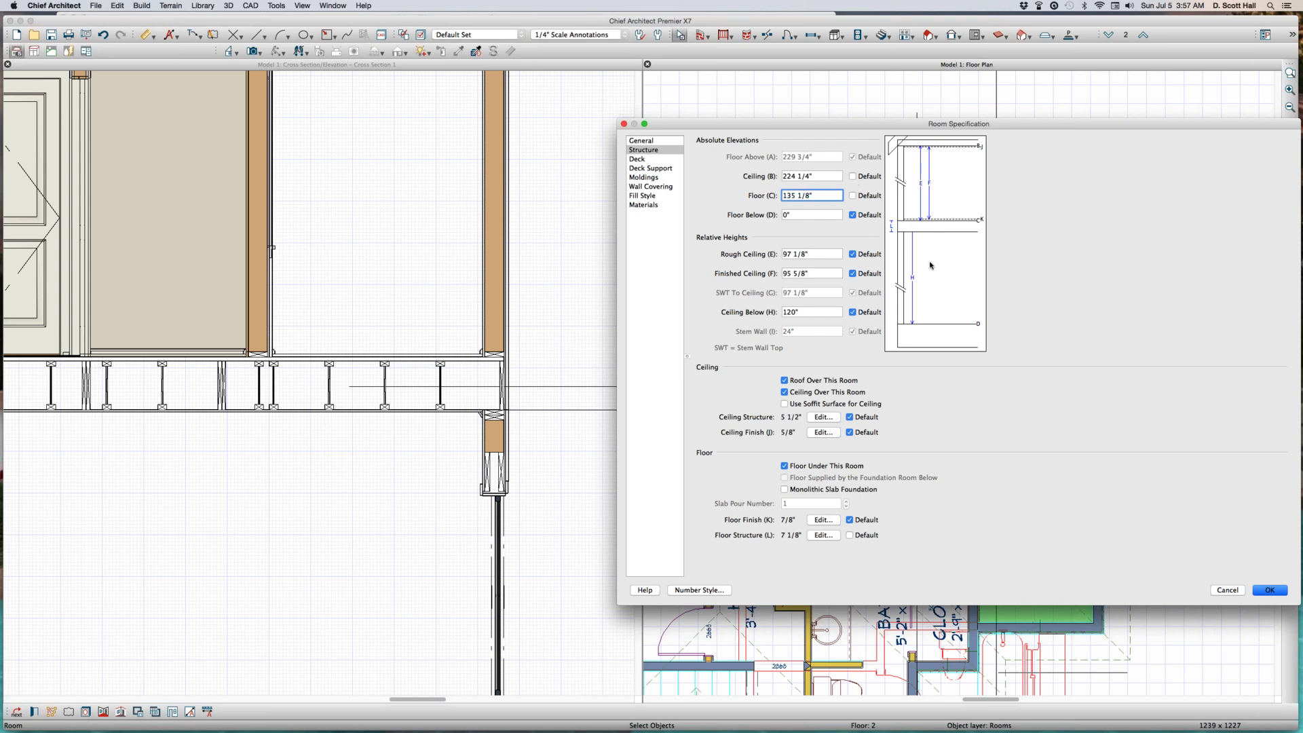
{"action": "key", "text": "Return"}
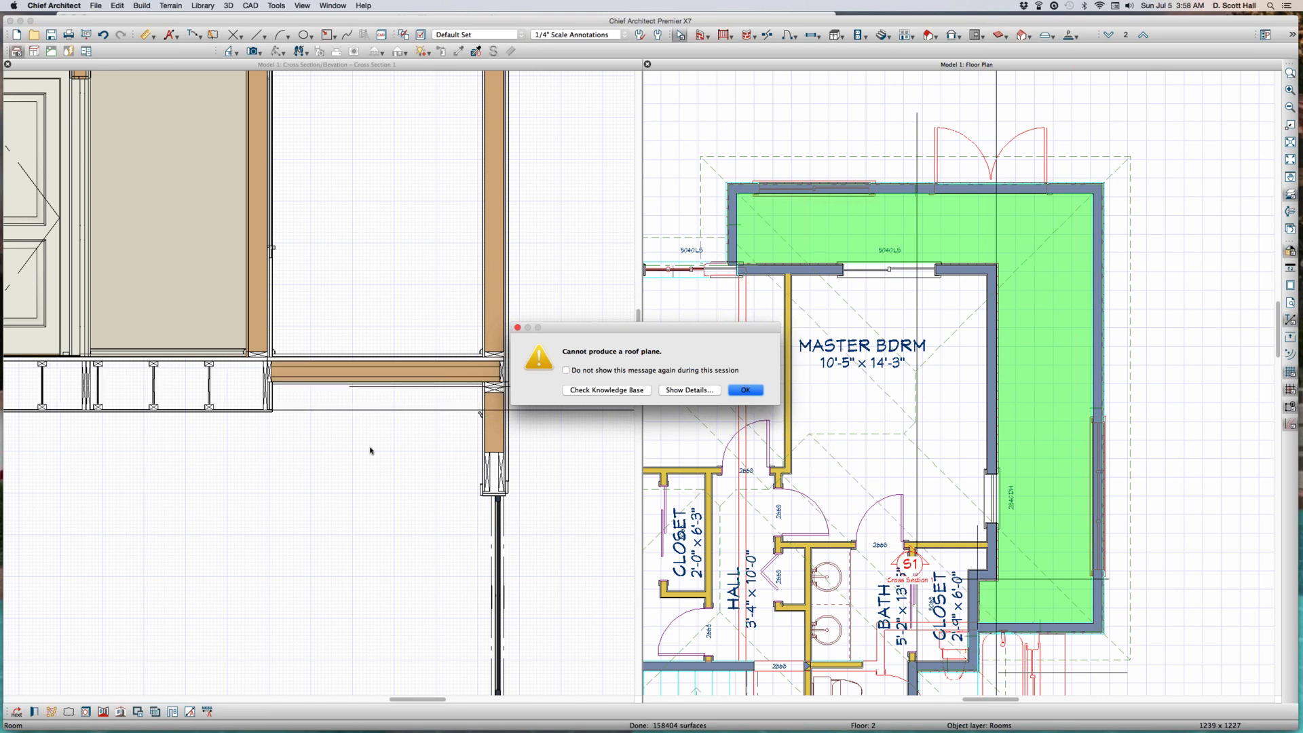
{"action": "left_click", "coordinate": [745, 390]}
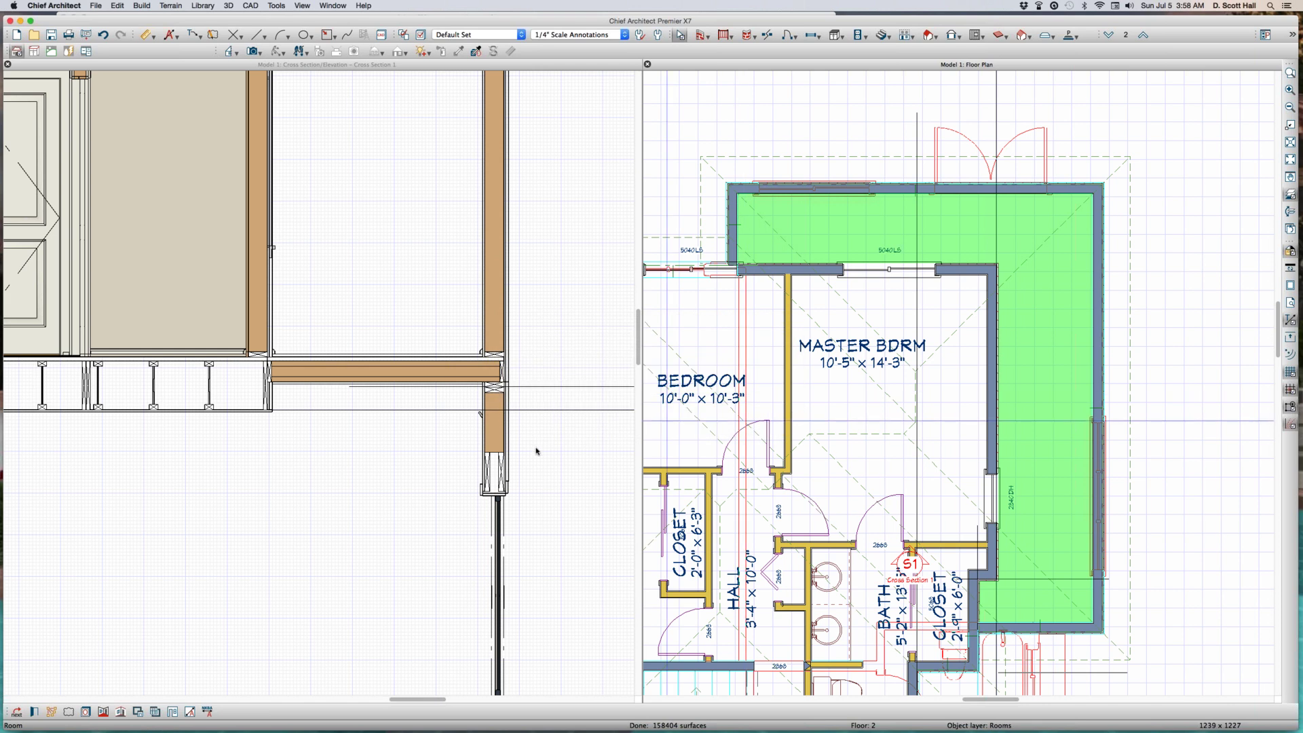
Step: Examine the roof over the L-shaped room and its thinner floor framing beside the second-floor joists in the cross section
{"action": "left_click", "coordinate": [337, 541]}
{"action": "scroll", "coordinate": [397, 481], "scroll_direction": "down", "scroll_amount": 3}
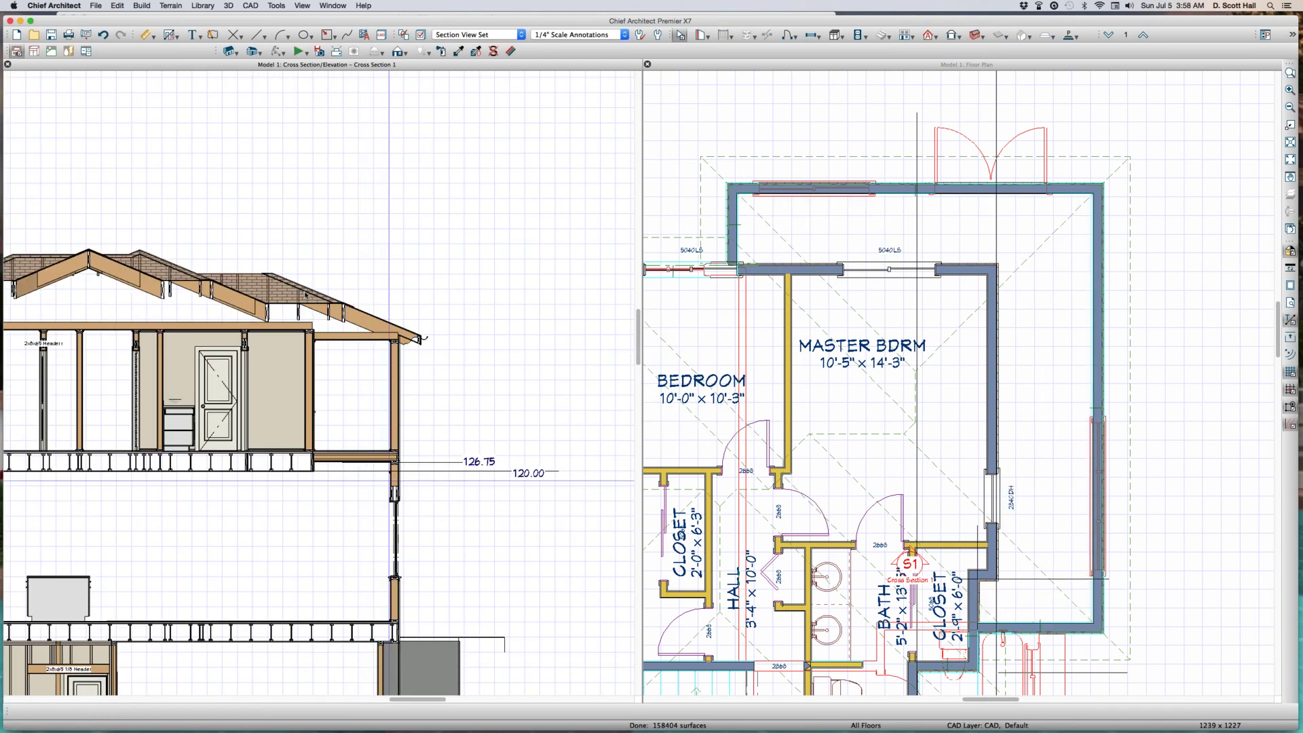
{"action": "left_click_drag", "start_coordinate": [218, 234], "coordinate": [452, 372]}
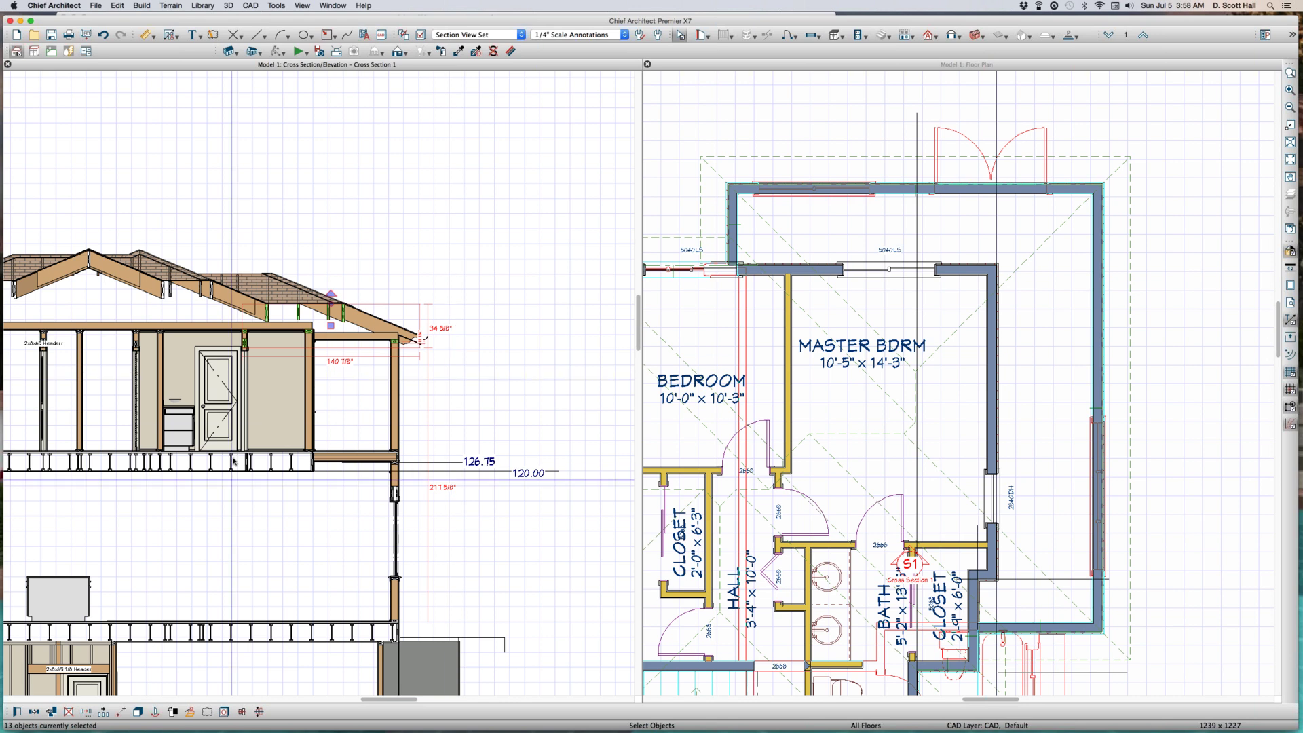
{"action": "left_click_drag", "start_coordinate": [292, 413], "coordinate": [416, 499]}
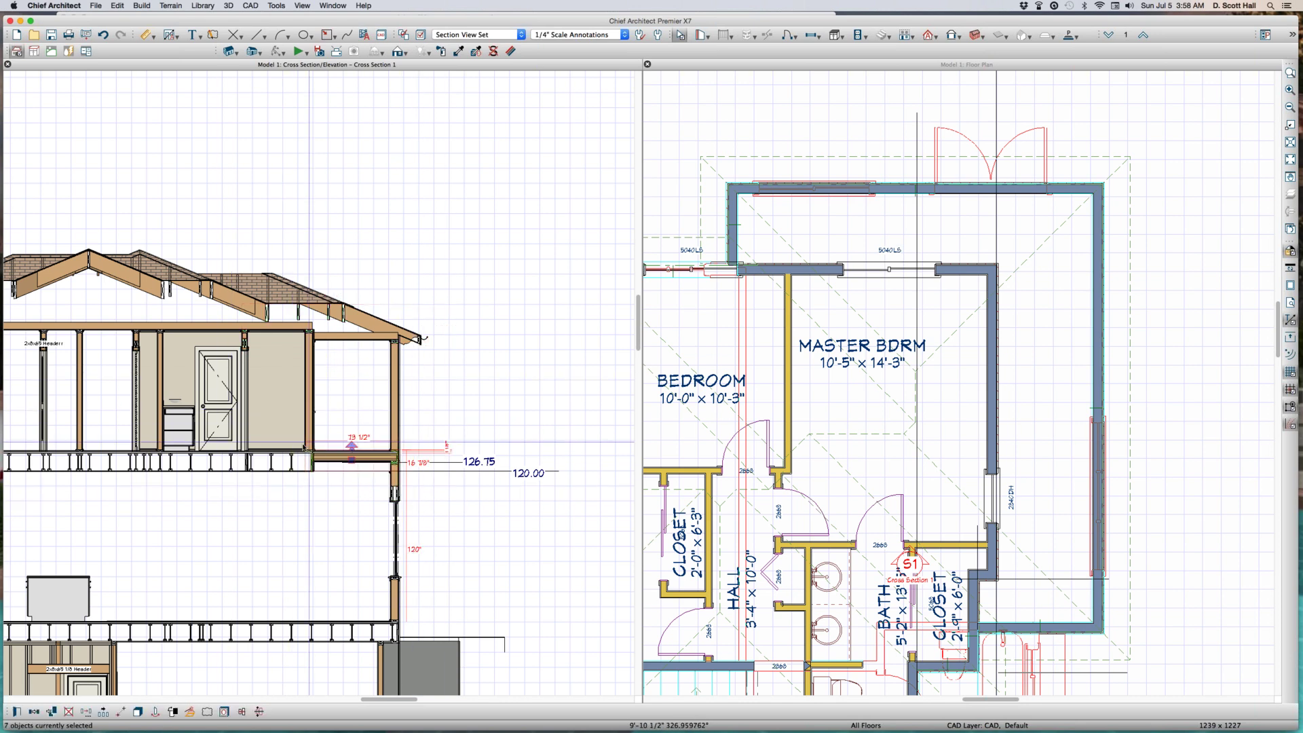
{"action": "scroll", "coordinate": [317, 439], "scroll_direction": "up", "scroll_amount": 2}
{"action": "left_click_drag", "start_coordinate": [528, 509], "coordinate": [547, 512]}
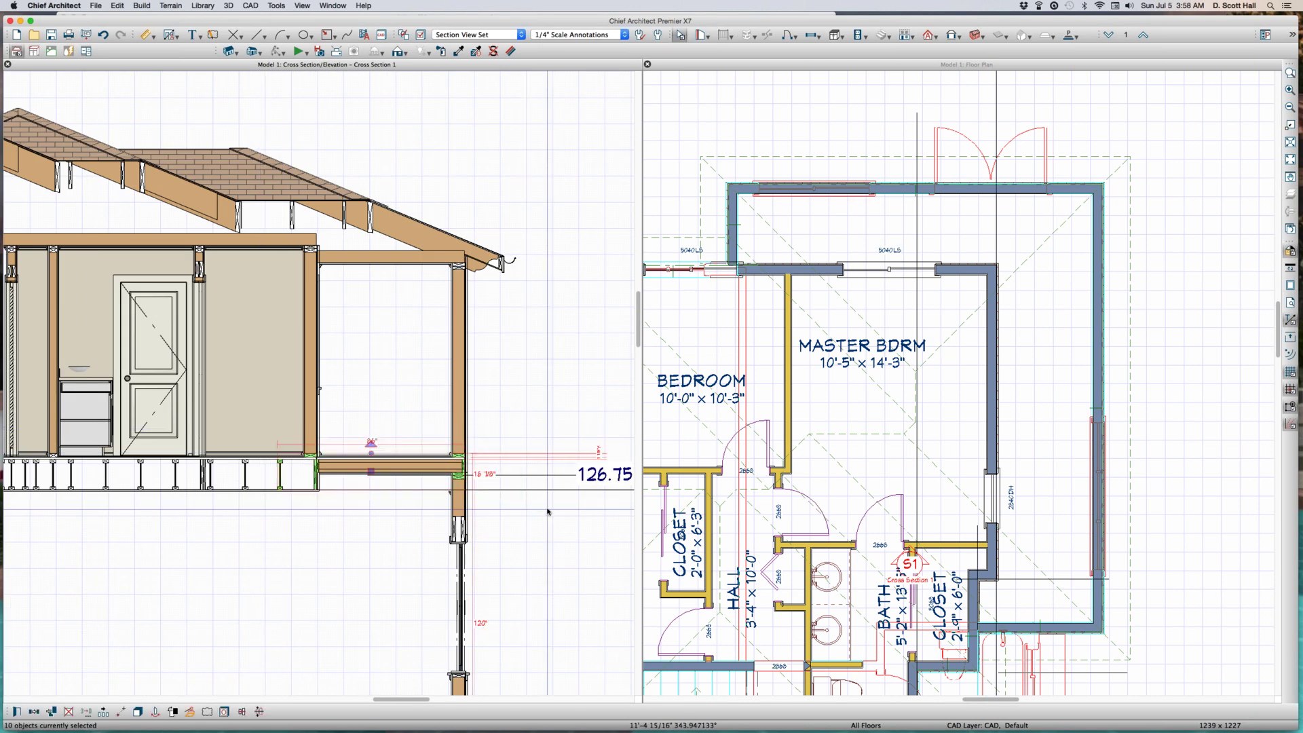
Step: Select the Family room on the first floor
{"action": "left_click", "coordinate": [863, 324]}
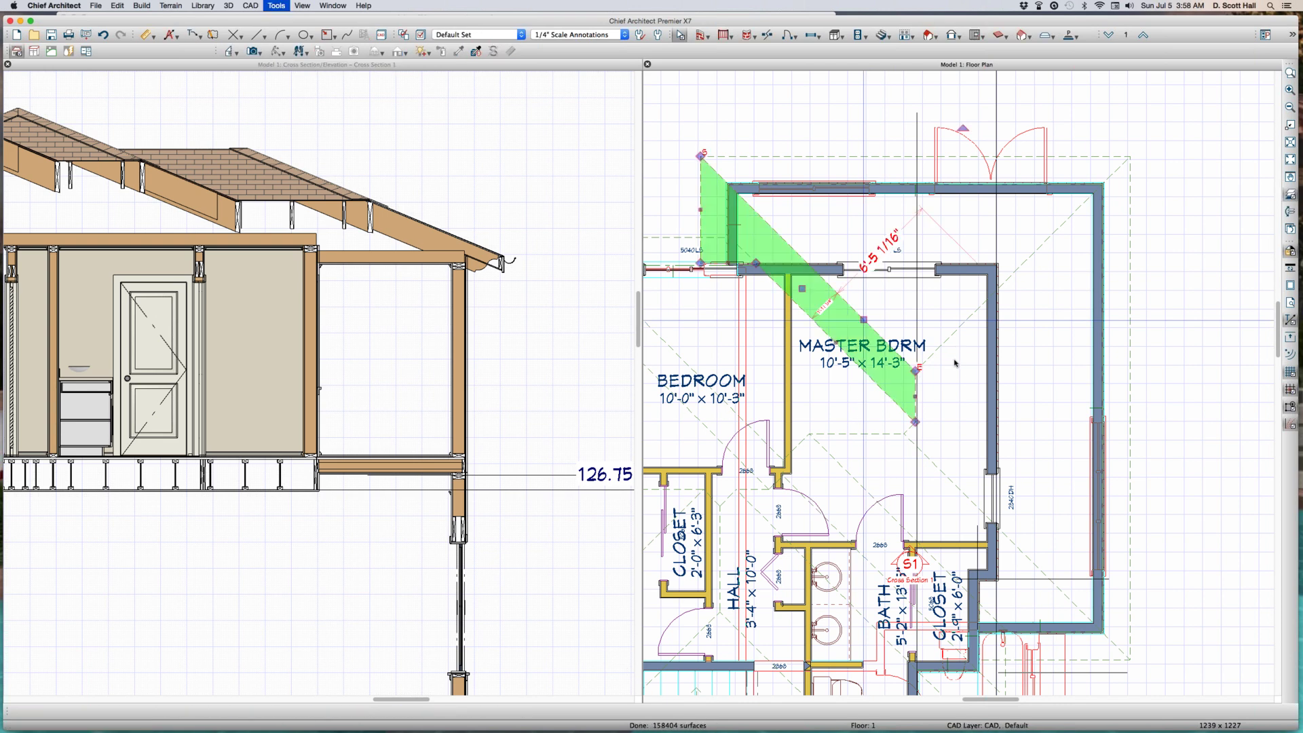
{"action": "key", "text": "Page_Down"}
{"action": "left_click", "coordinate": [909, 405]}
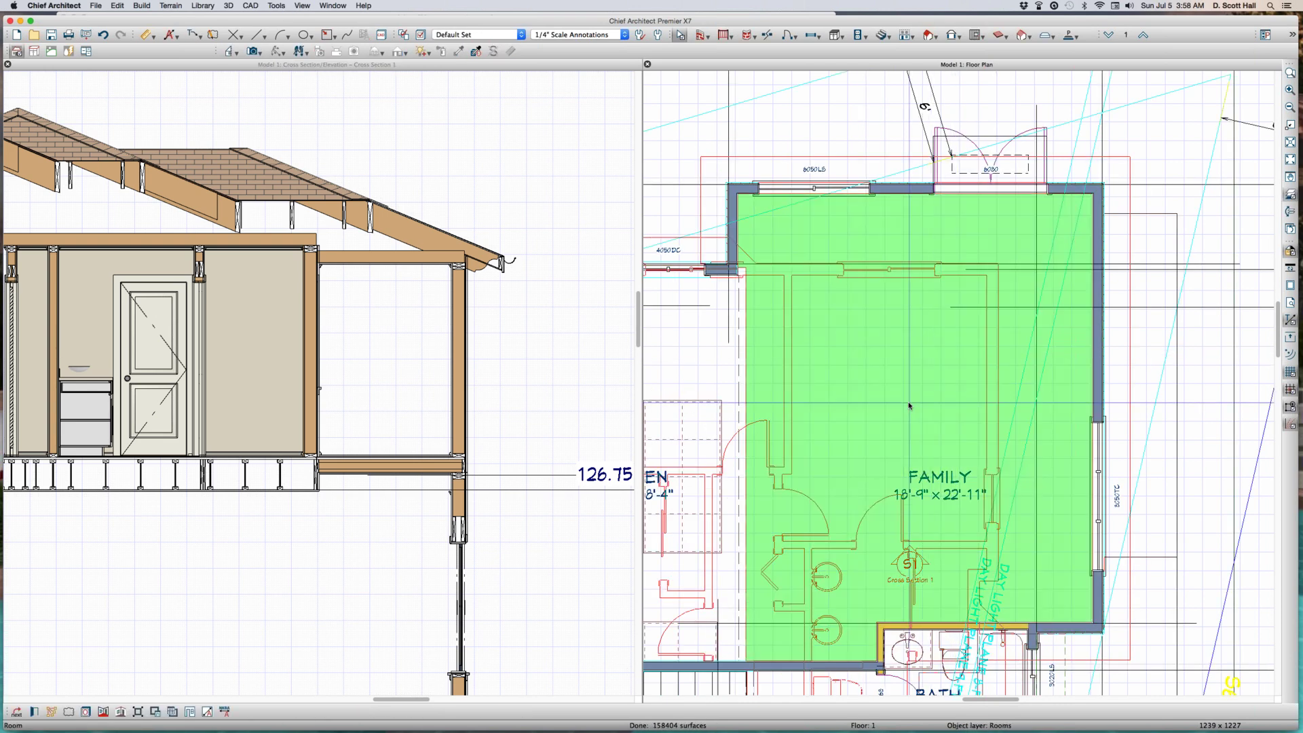